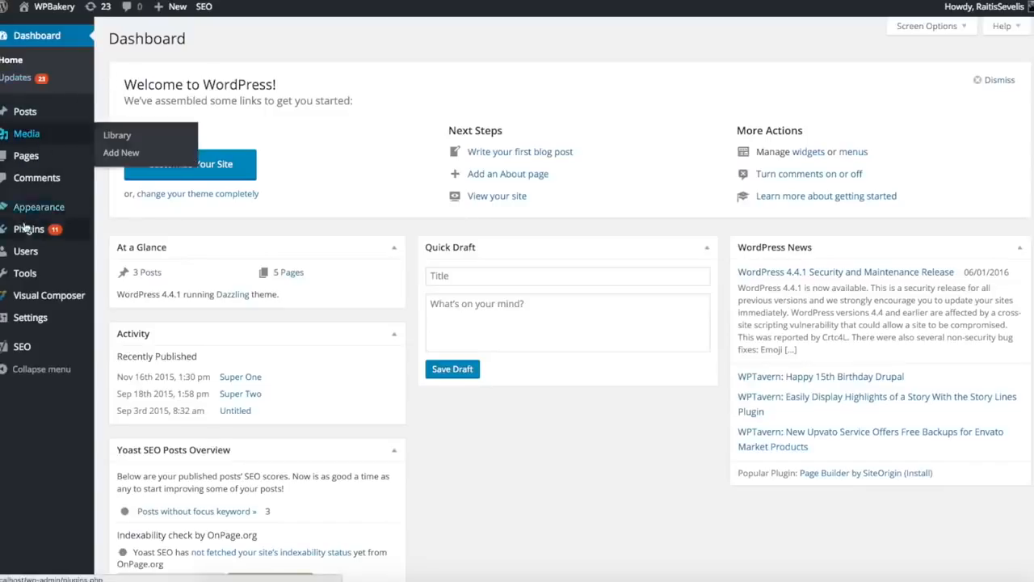
Open the Visual Composer Role Manager and review the access settings of the Administrator role
mouse_move(24, 234)
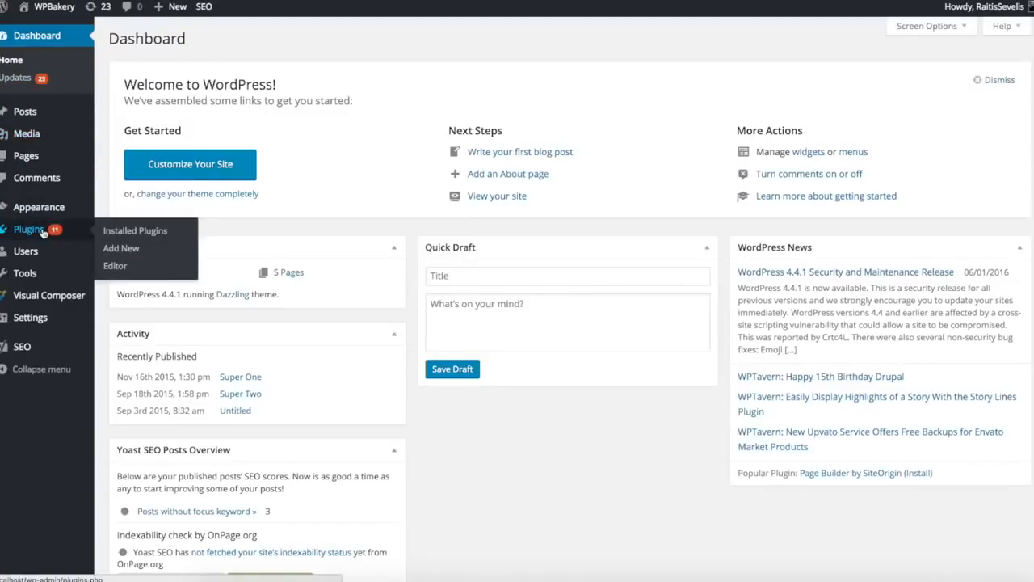
mouse_move(27, 284)
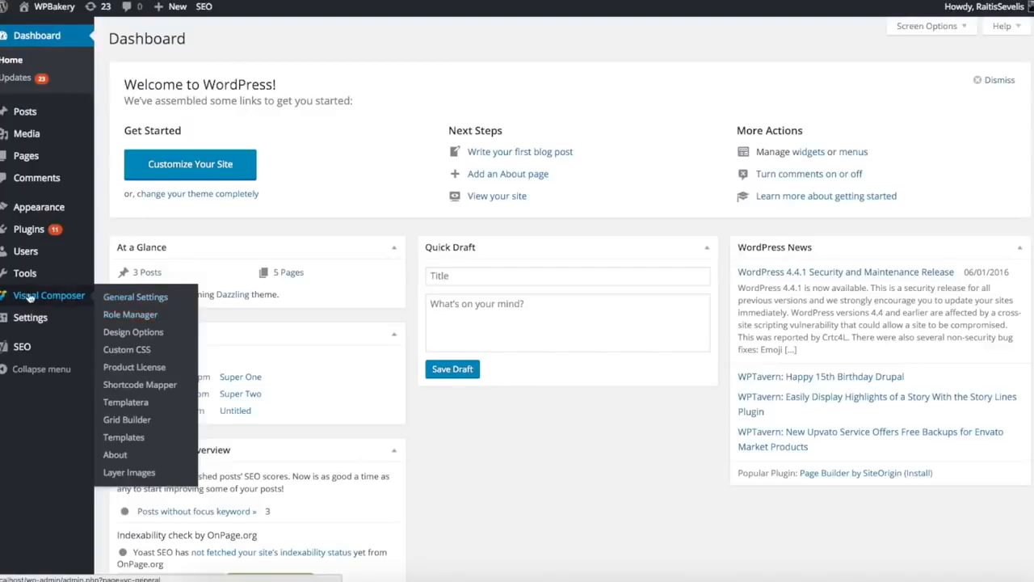
left_click(138, 317)
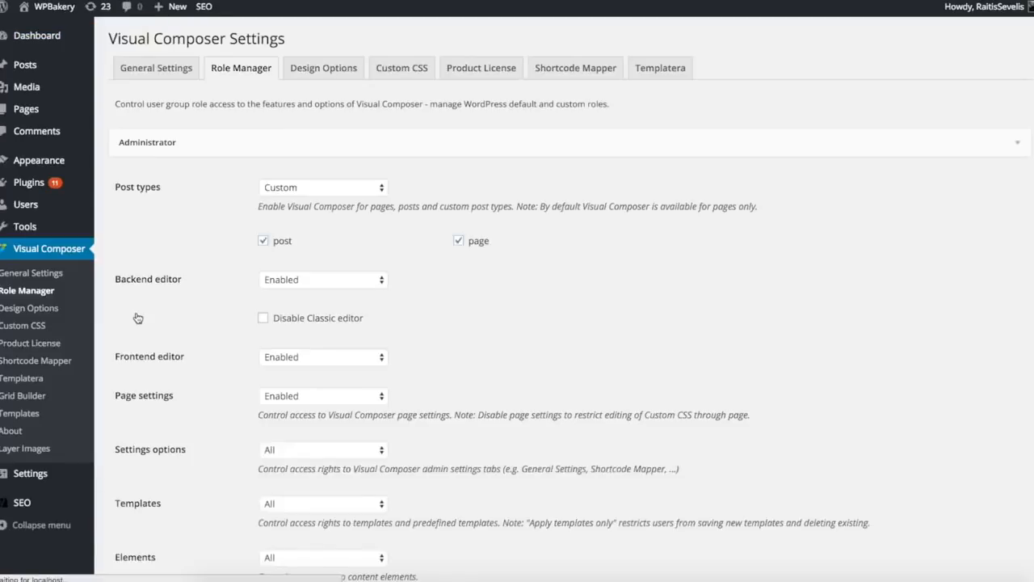
left_click(1021, 147)
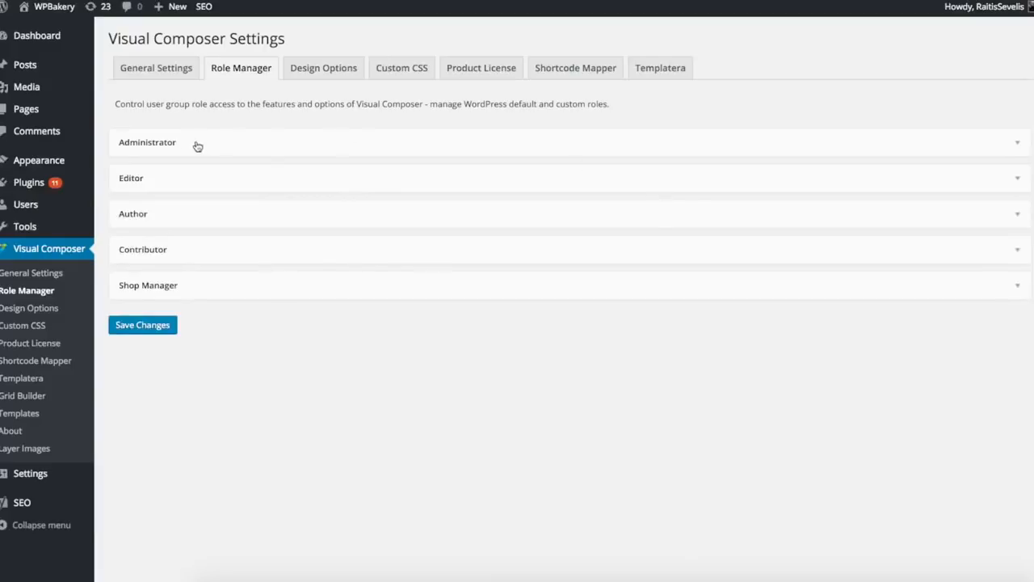
left_click(1017, 147)
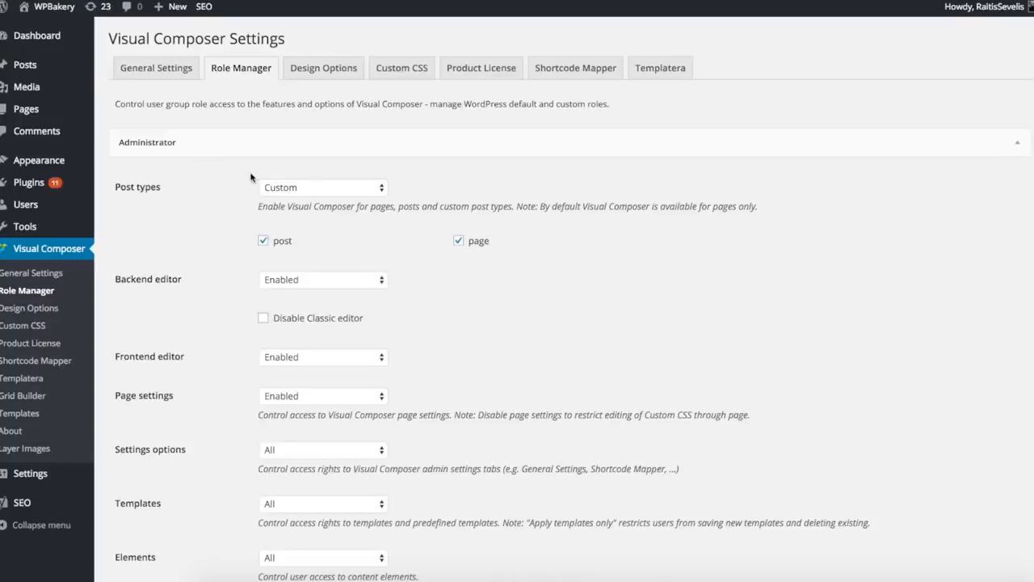
scroll(489, 254, "down", 5)
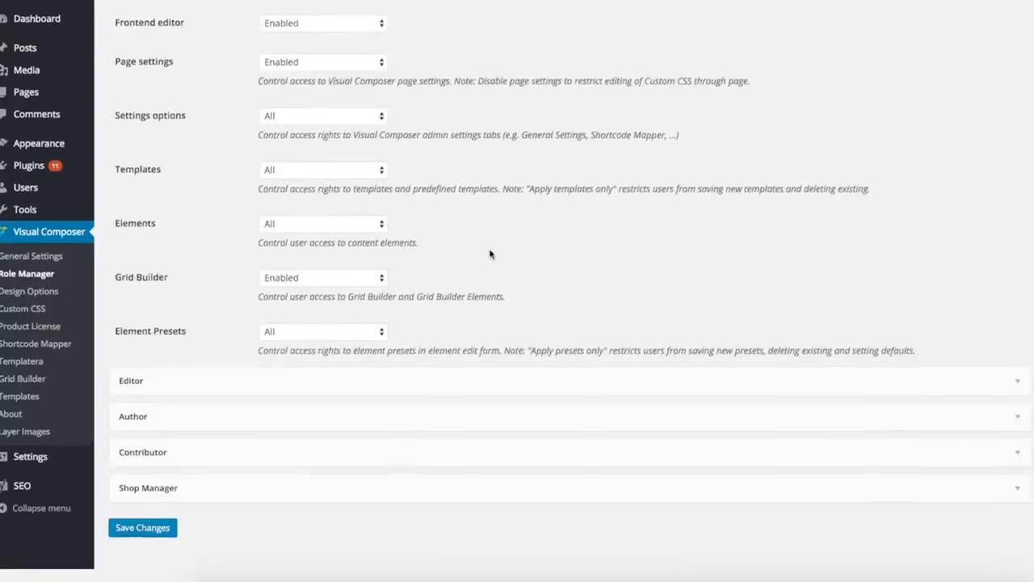
left_click(138, 553)
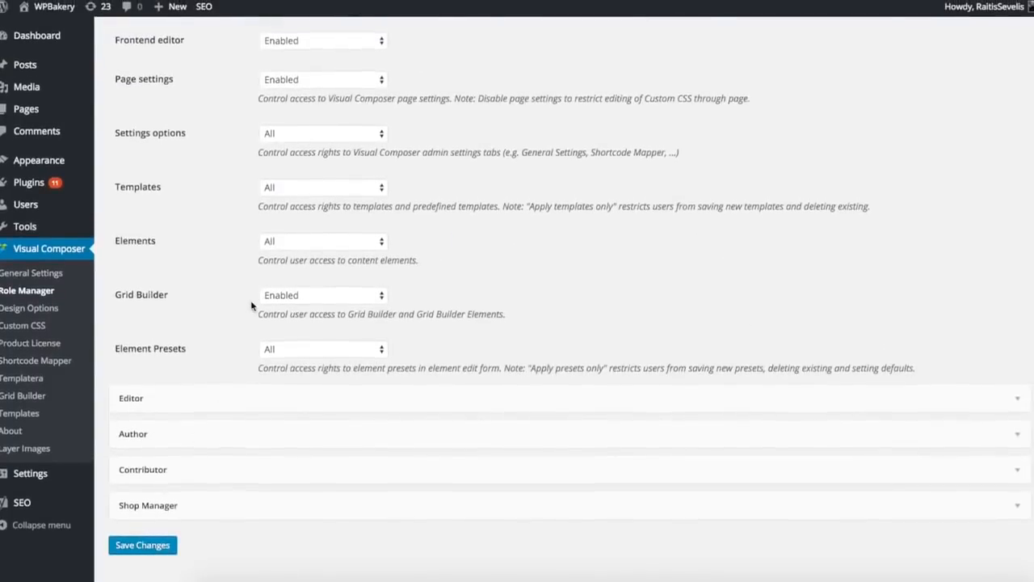
Create a new page draft with the Full-width(no sidebar) template and open it in the frontend editor
mouse_move(41, 110)
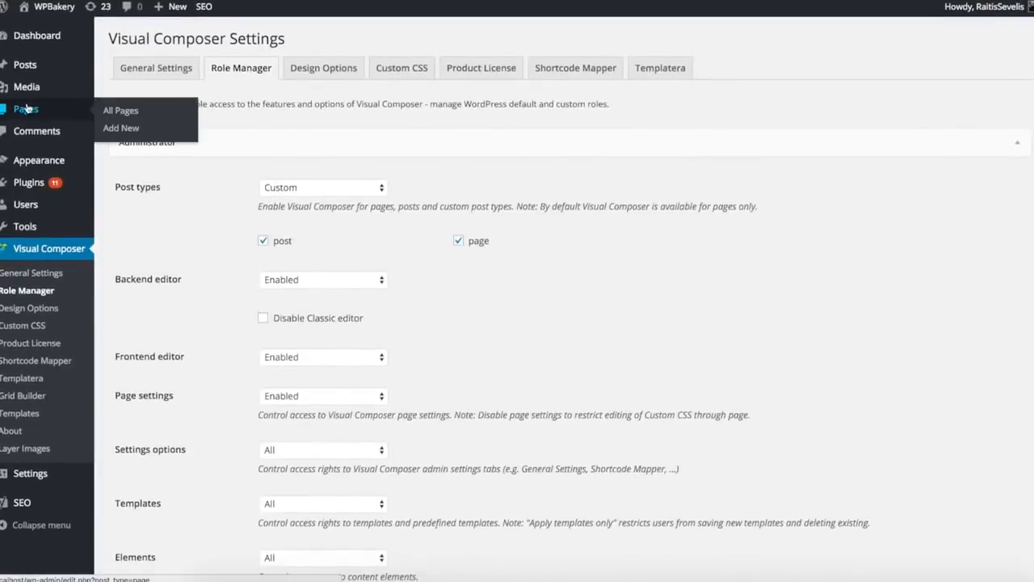
left_click(121, 129)
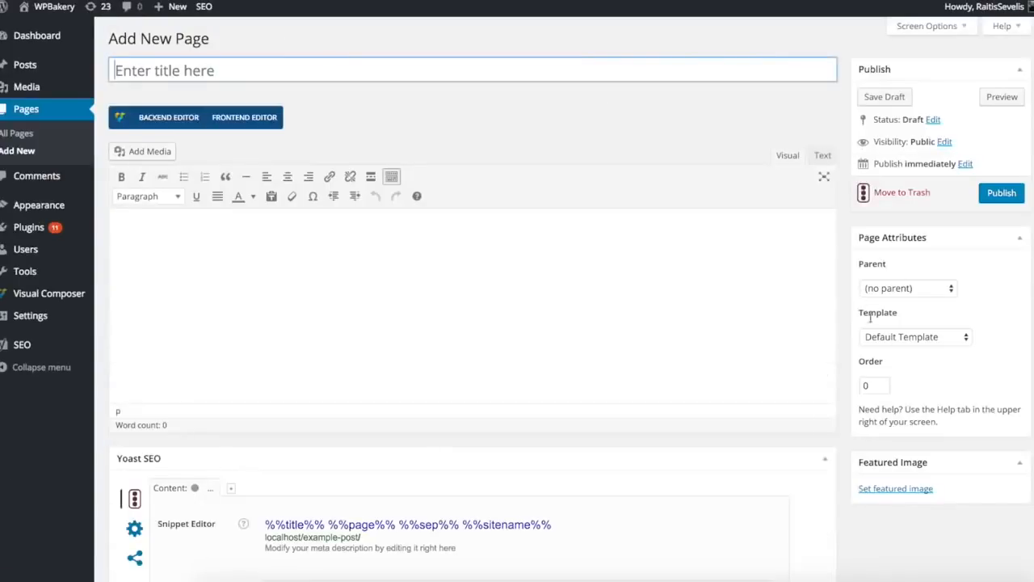
left_click(937, 342)
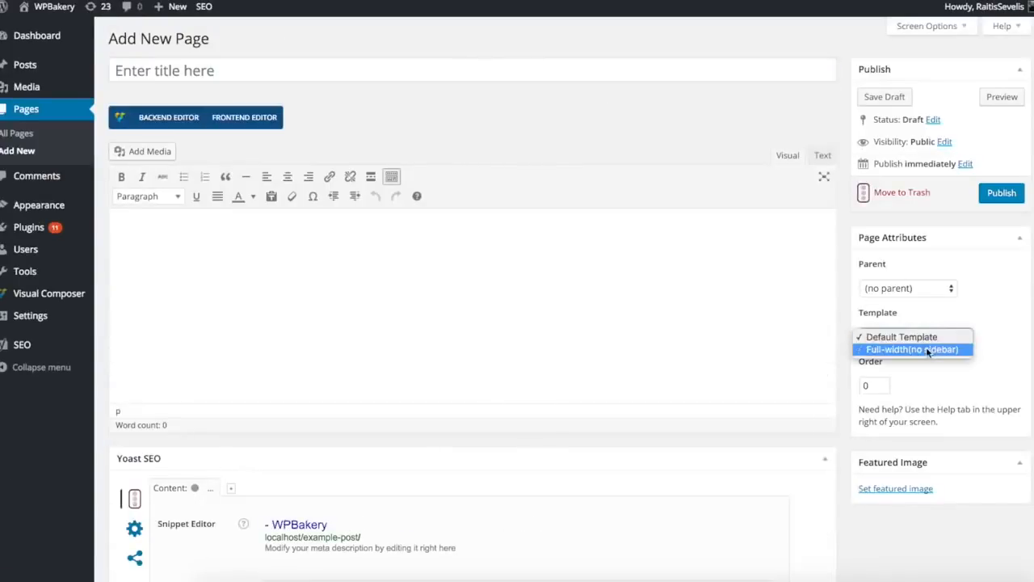
left_click(927, 349)
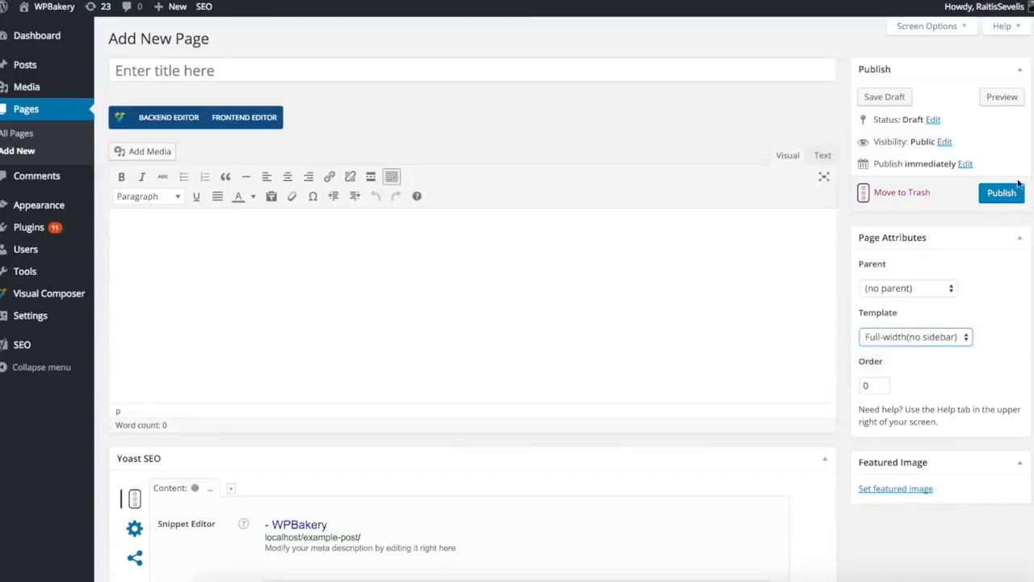
left_click(883, 97)
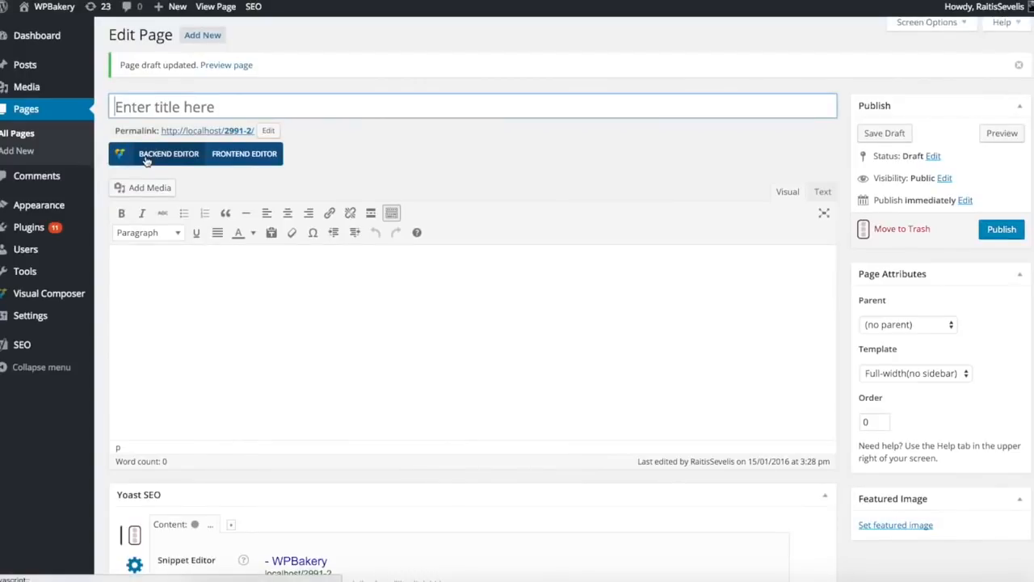
left_click(255, 161)
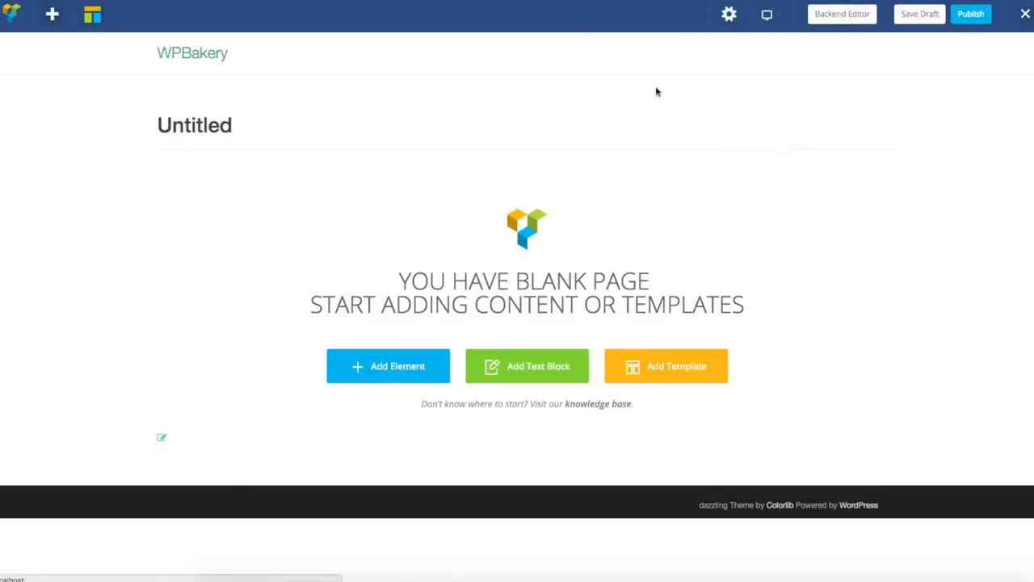
mouse_move(767, 17)
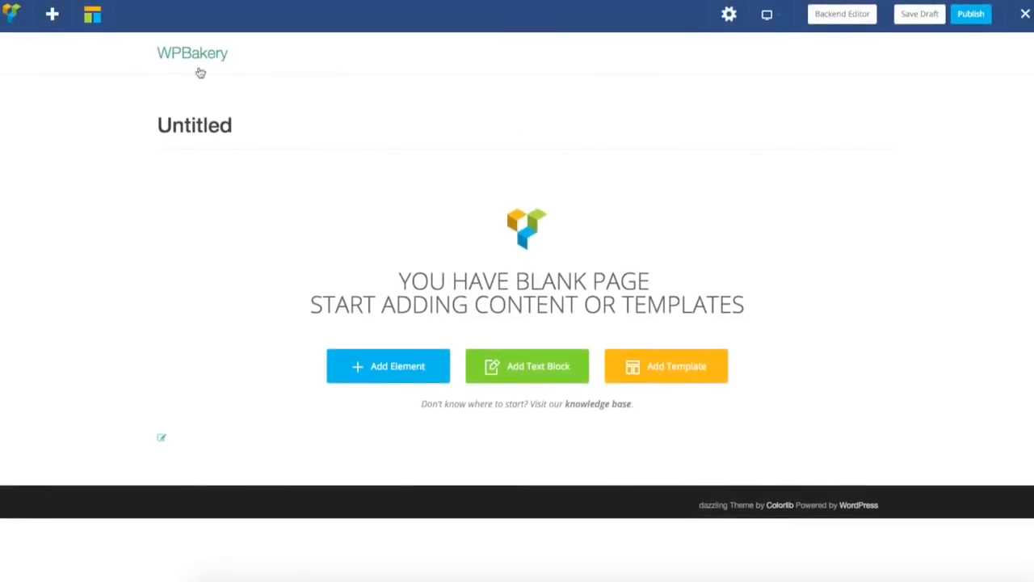
Browse the elements available to add, including the Content, Social, Structure and WordPress Widgets categories
left_click(51, 14)
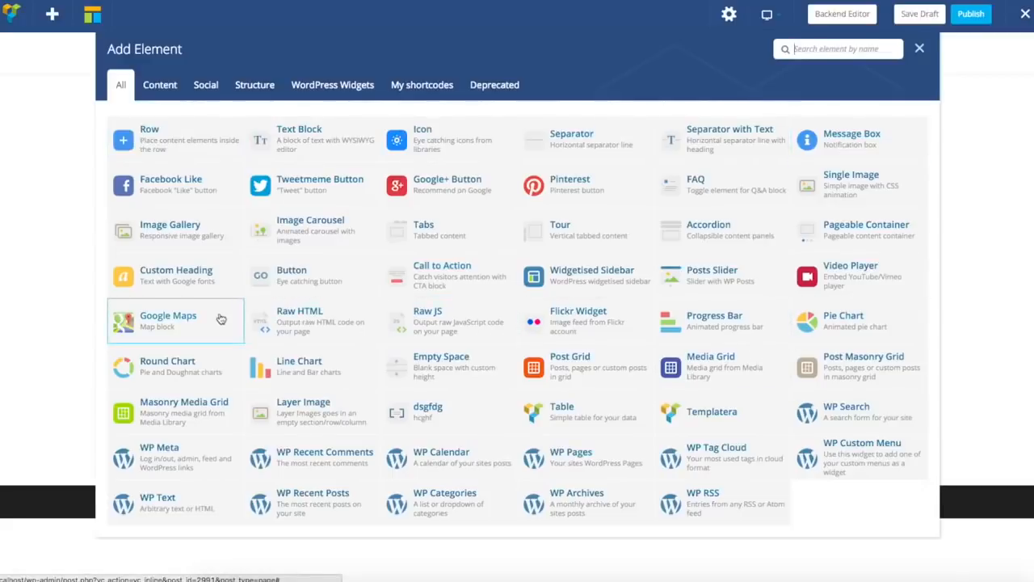
left_click(173, 86)
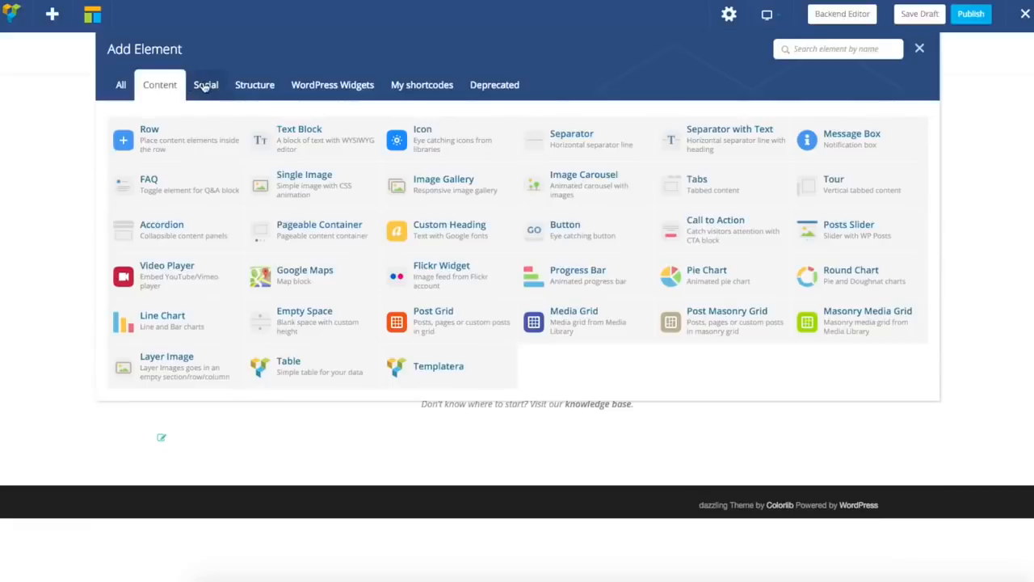
left_click(205, 86)
left_click(253, 86)
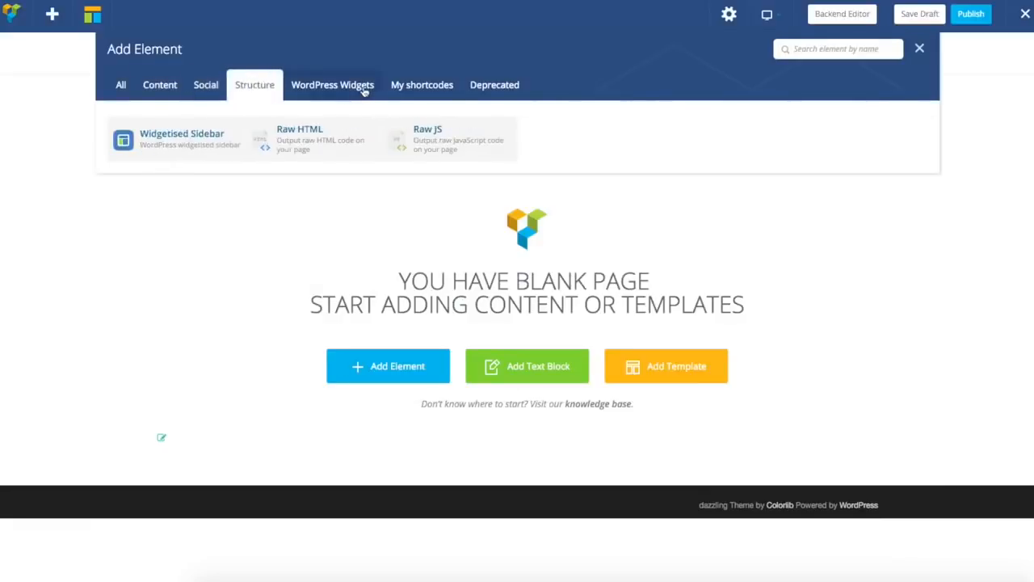
left_click(363, 89)
left_click(120, 87)
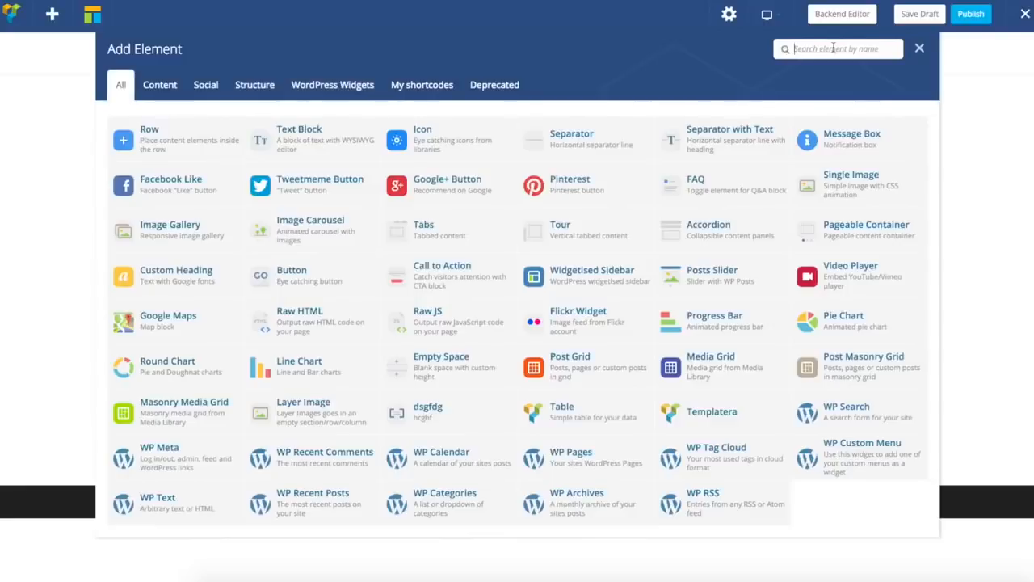
Search the available elements for "button", clear the search and close the element list without adding anything
type("button")
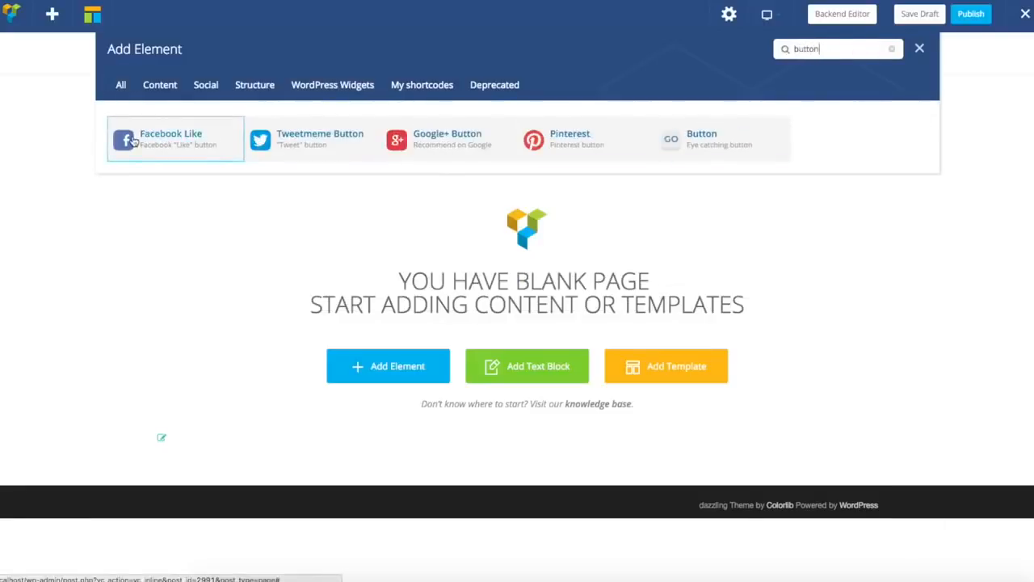
left_click(892, 48)
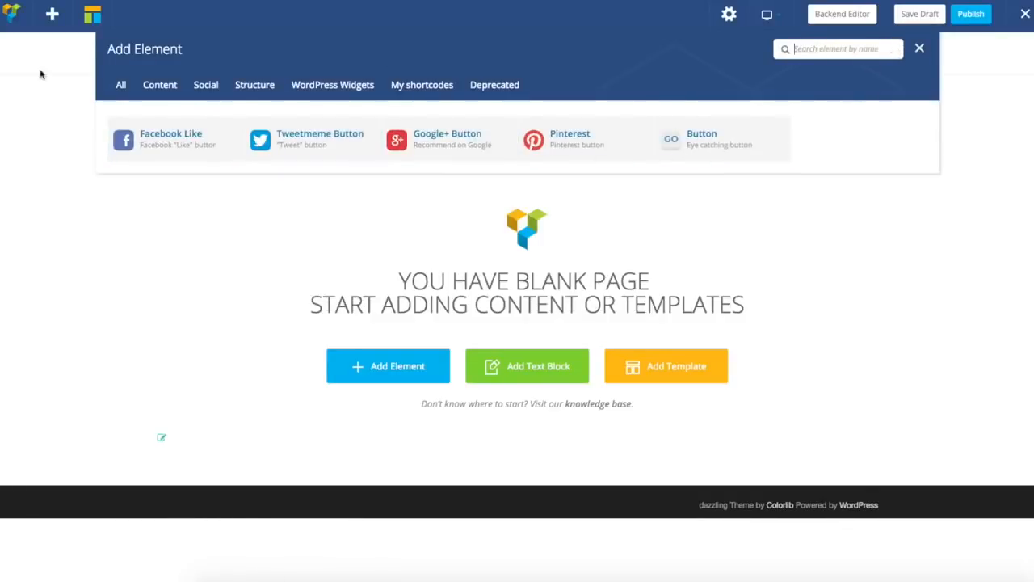
left_click(128, 86)
left_click(919, 49)
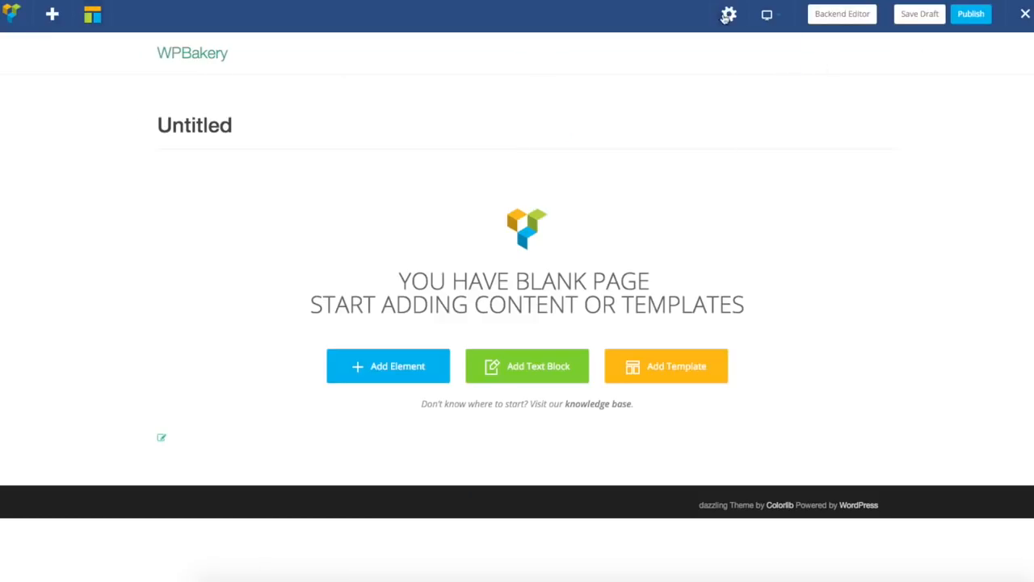
Open the template library and look through the saved templates and the default templates
left_click(94, 19)
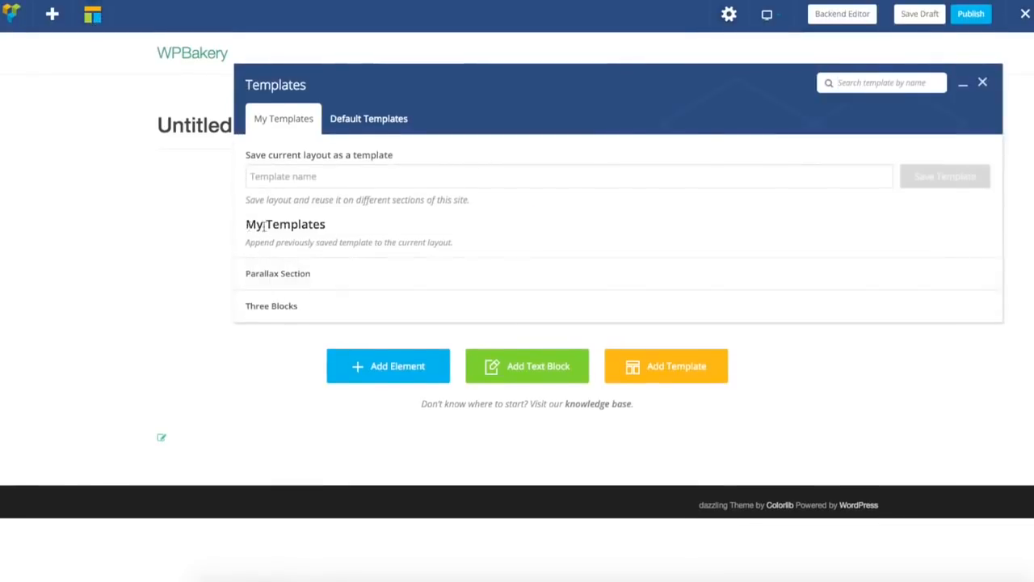
mouse_move(789, 272)
mouse_move(915, 305)
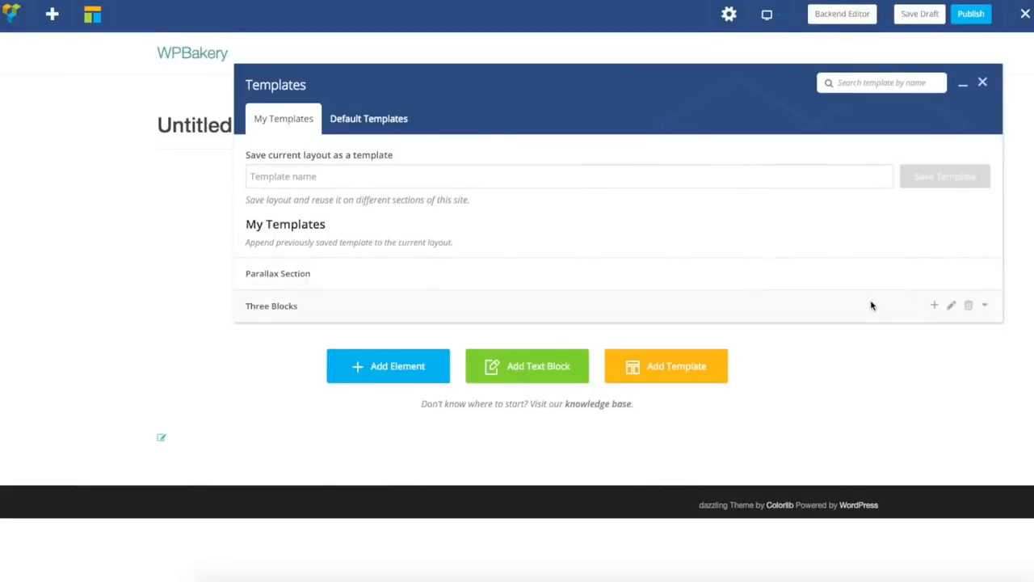
left_click(354, 121)
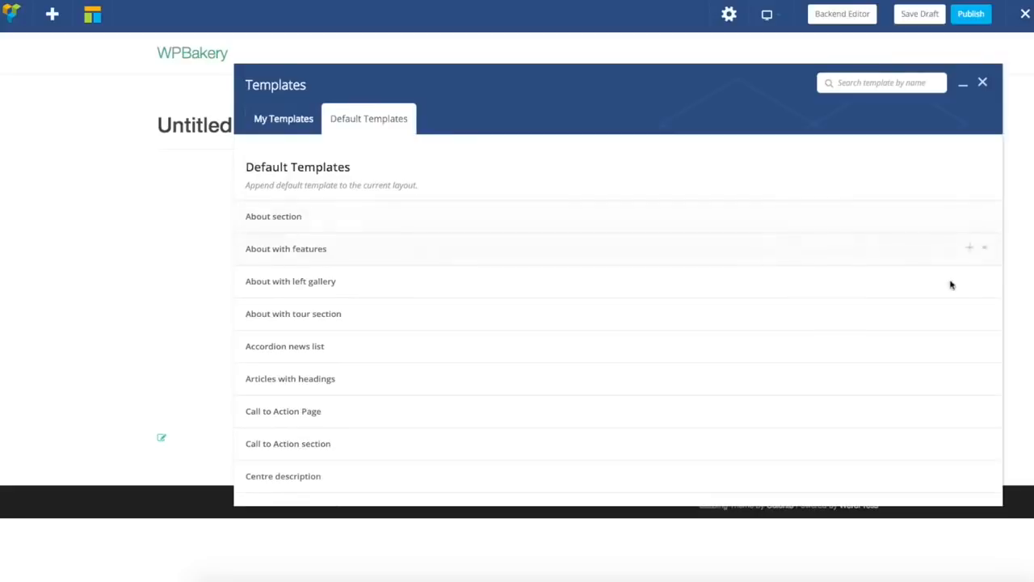
scroll(947, 295, "down", 1)
scroll(945, 296, "down", 2)
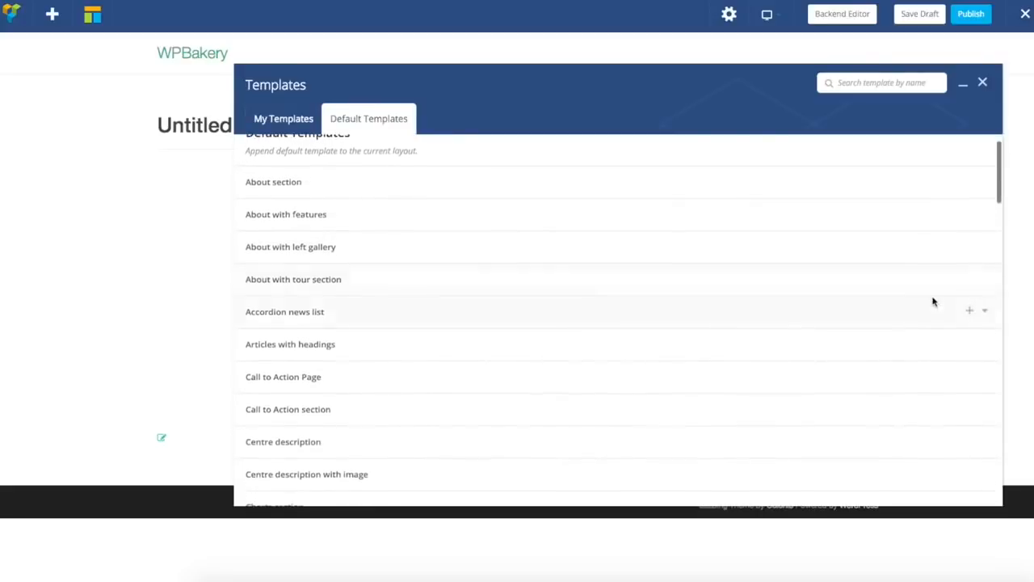
scroll(934, 301, "down", 3)
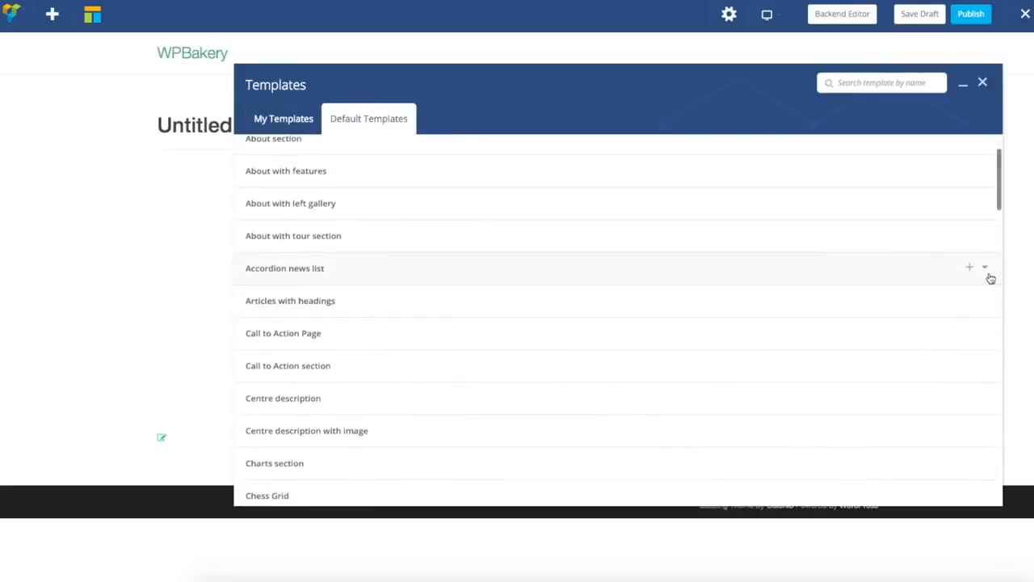
Preview the layout of the Accordion news list default template, then collapse the preview
left_click(986, 272)
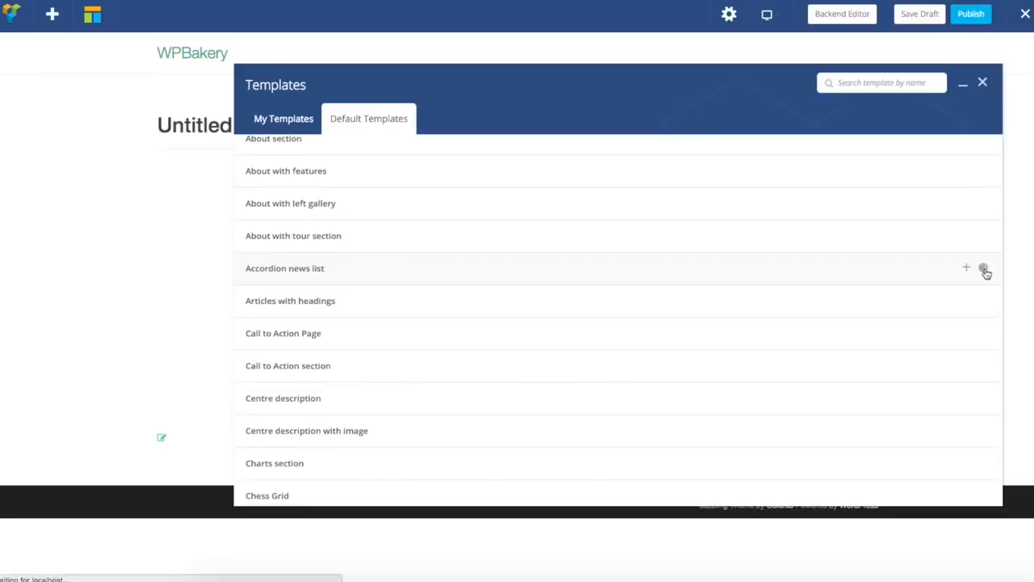
scroll(783, 274, "down", 5)
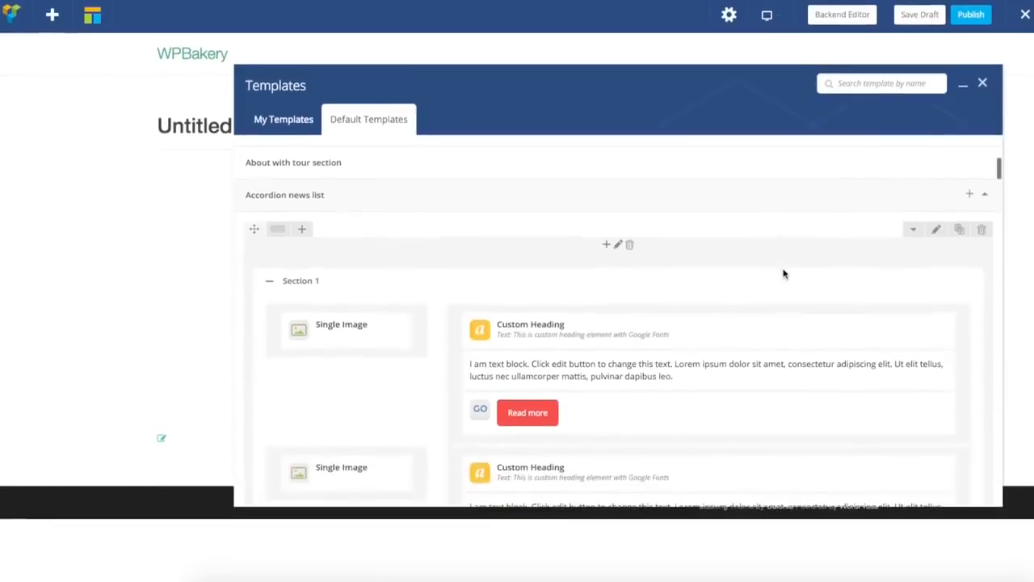
scroll(787, 275, "down", 5)
scroll(786, 274, "up", 3)
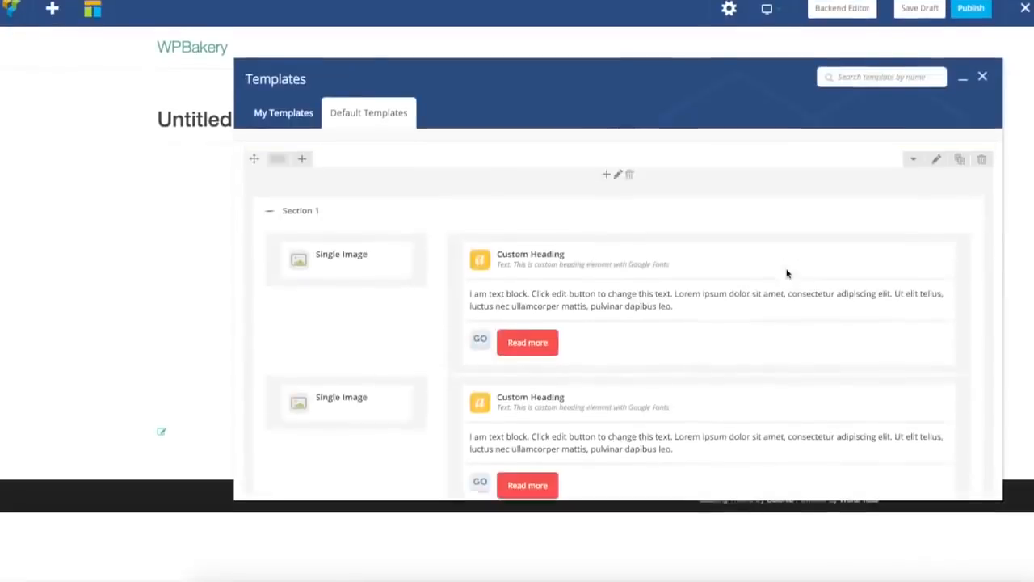
scroll(786, 274, "up", 2)
left_click(985, 151)
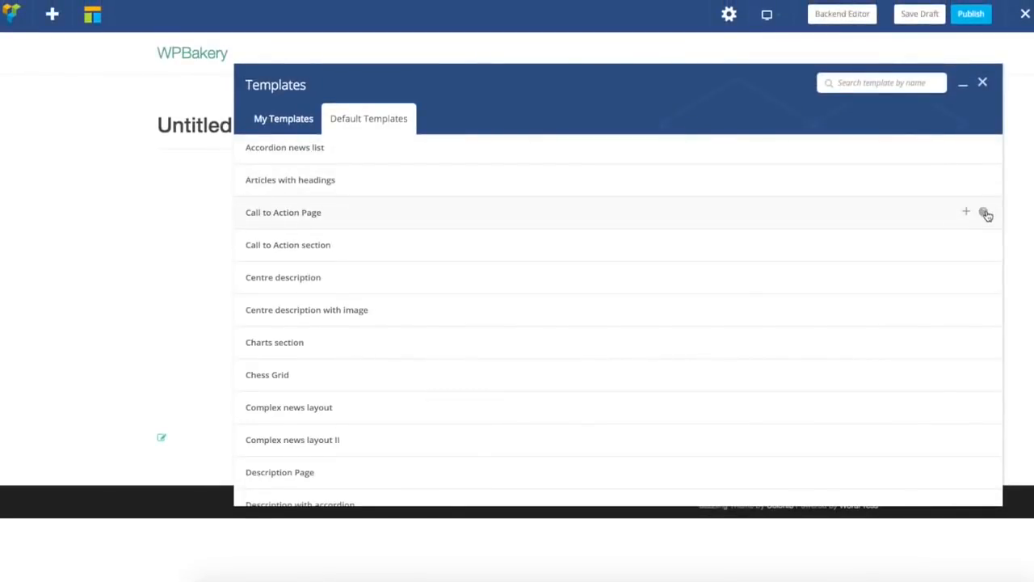
Preview the layout of the Call to Action Page default template, collapse it and return to the start of the list
left_click(985, 213)
scroll(886, 273, "down", 3)
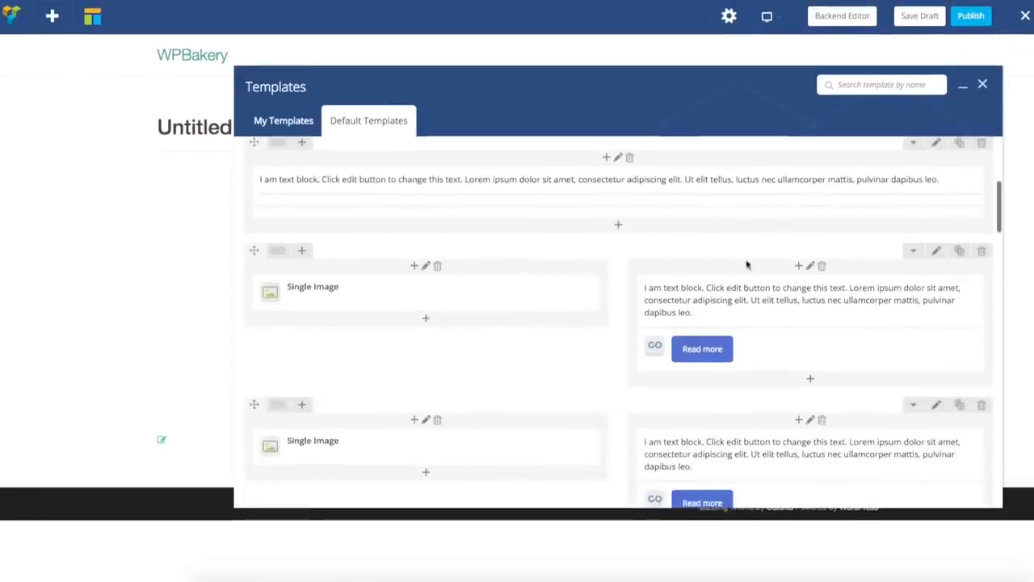
scroll(617, 300, "up", 1)
scroll(616, 301, "up", 1)
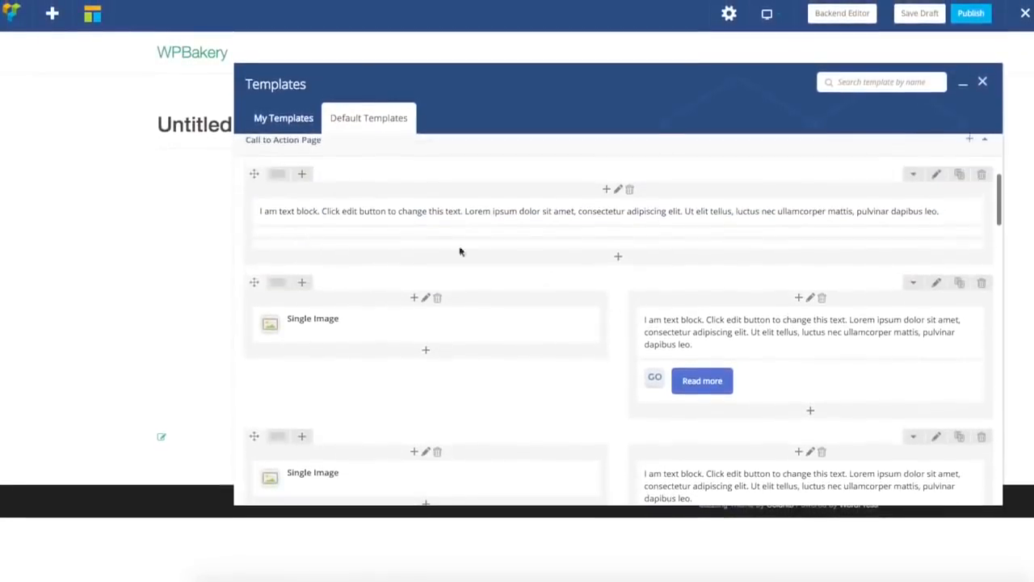
scroll(574, 185, "up", 1)
scroll(572, 190, "up", 1)
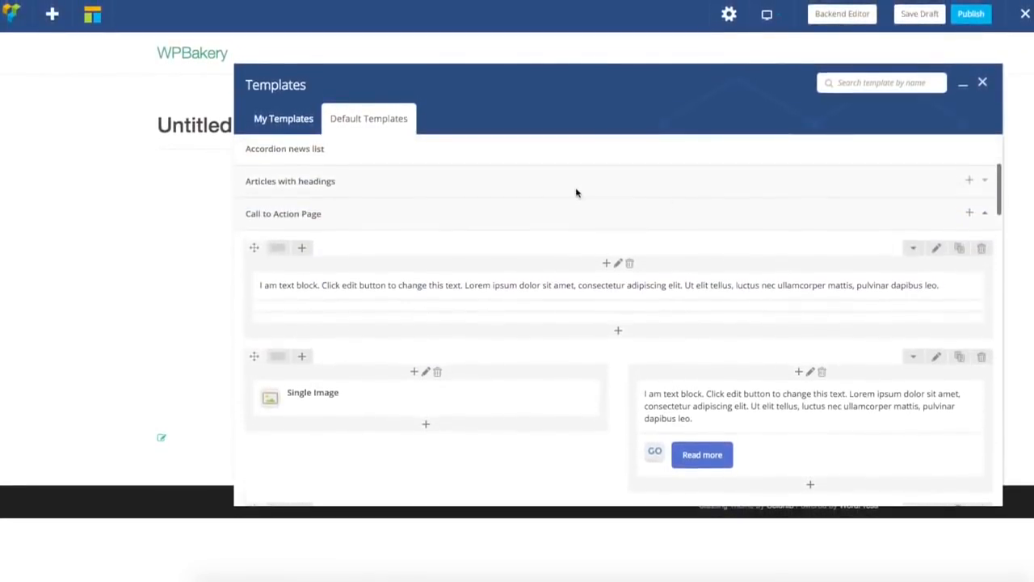
left_click(984, 214)
mouse_move(971, 249)
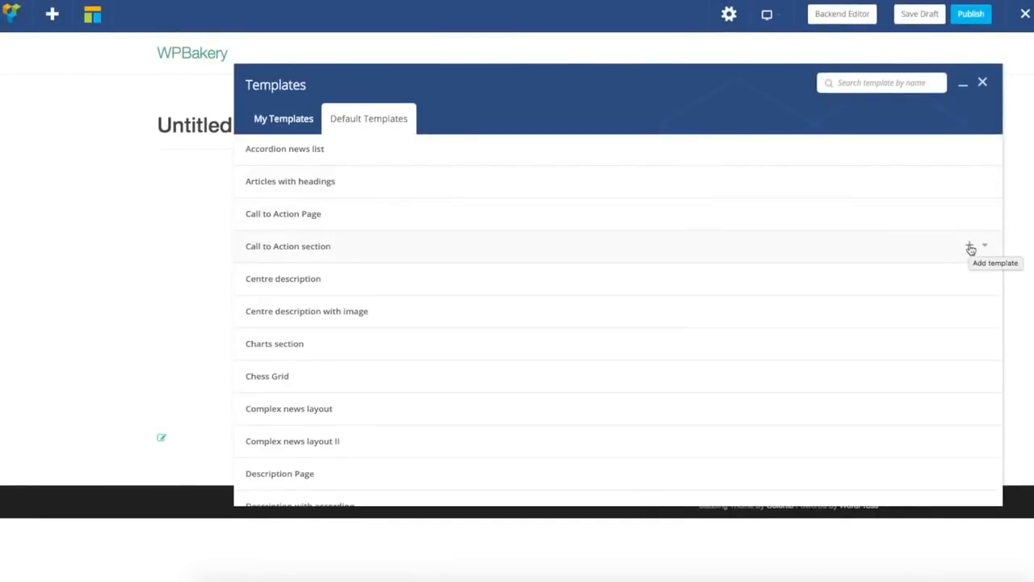
scroll(970, 249, "up", 5)
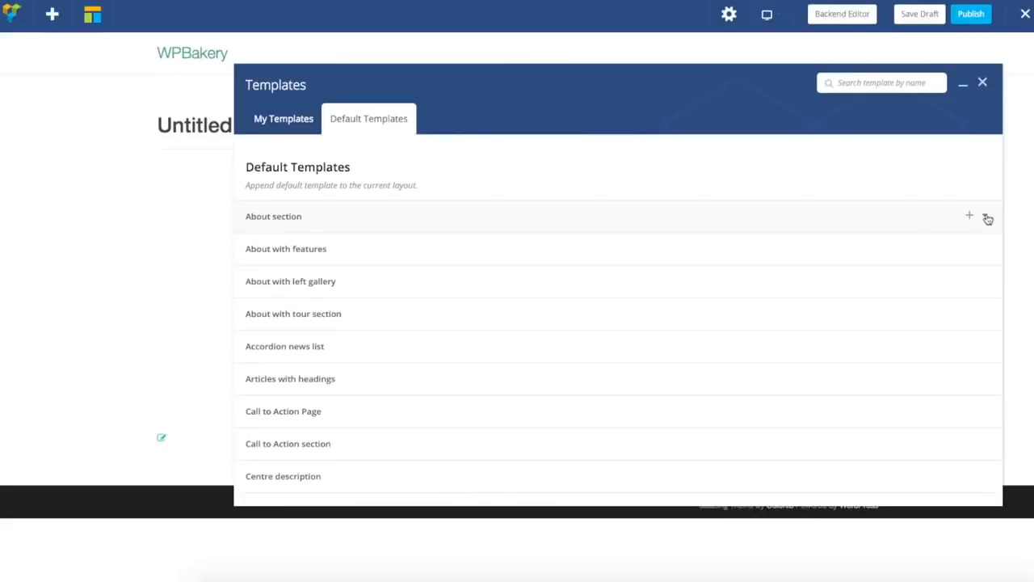
Look through the complete list of default templates and return to its start
scroll(685, 236, "down", 10)
scroll(686, 240, "down", 15)
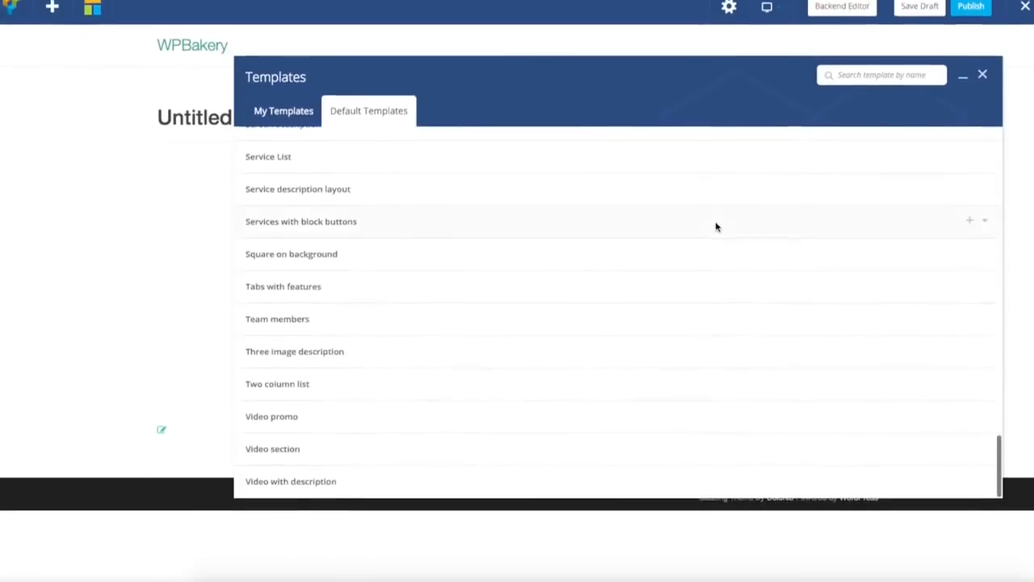
scroll(715, 227, "up", 20)
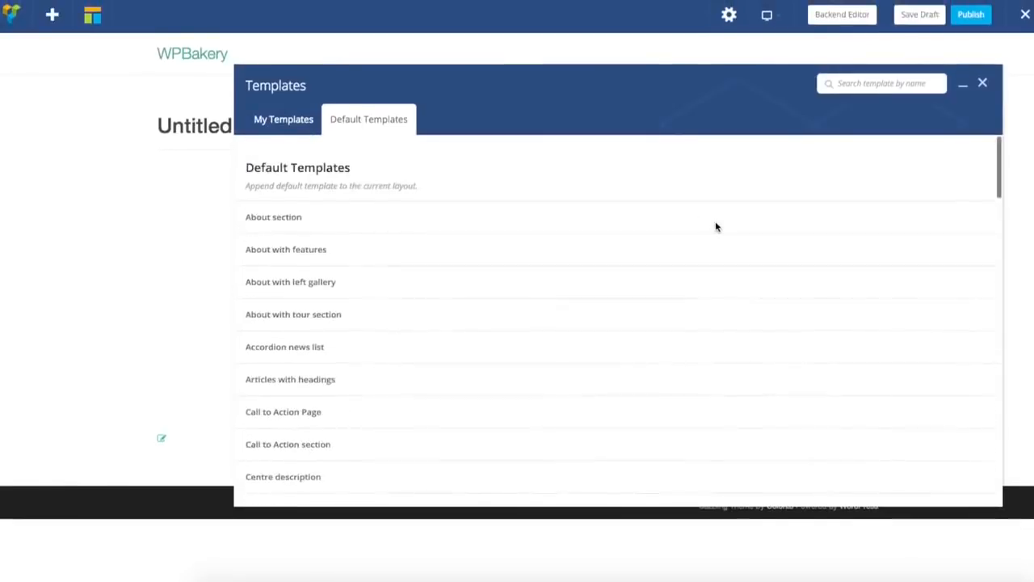
Enter "MyName" as the name for saving the current layout as a template, and close the template library without saving
left_click(267, 121)
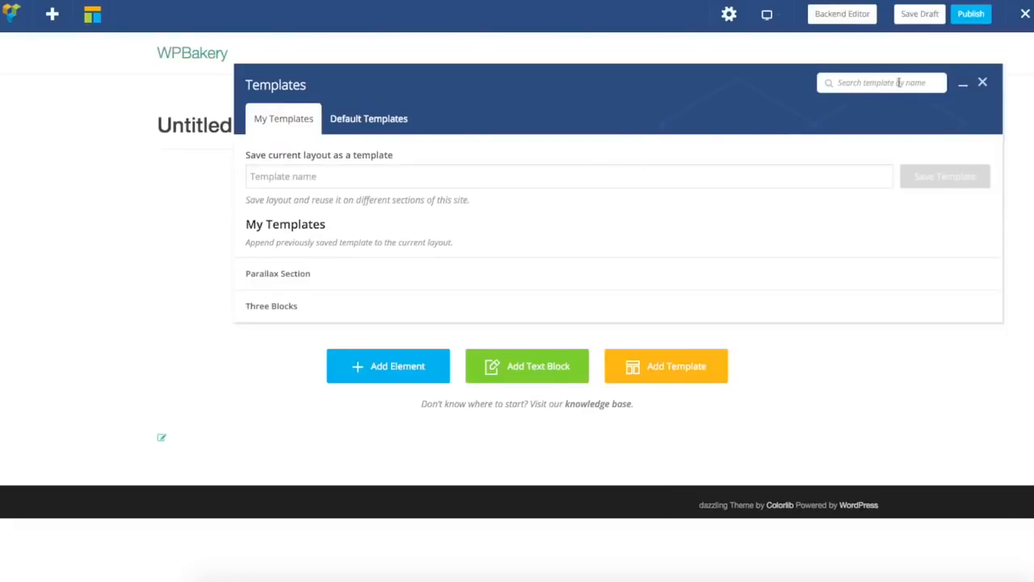
left_click(290, 178)
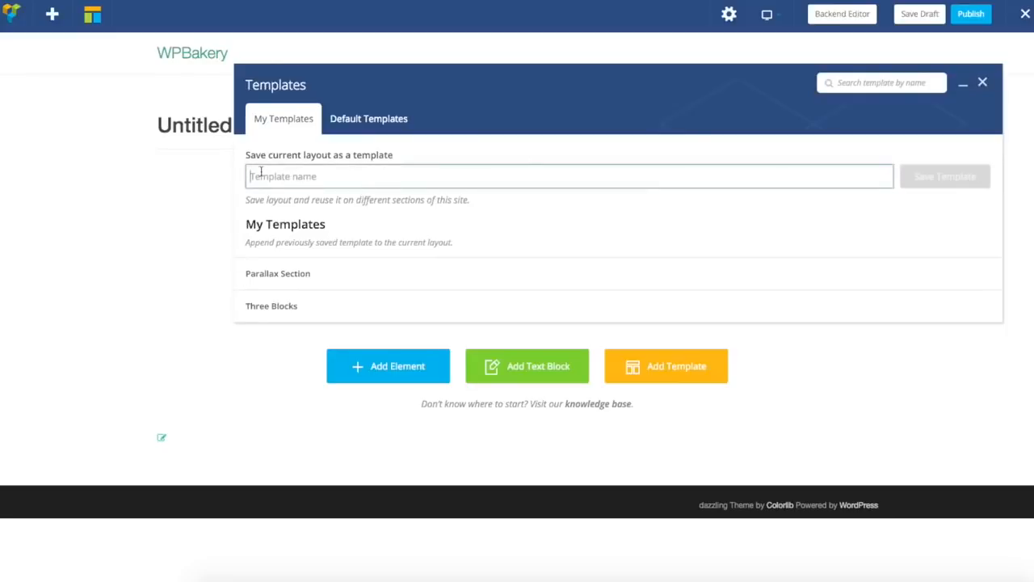
type("MyName")
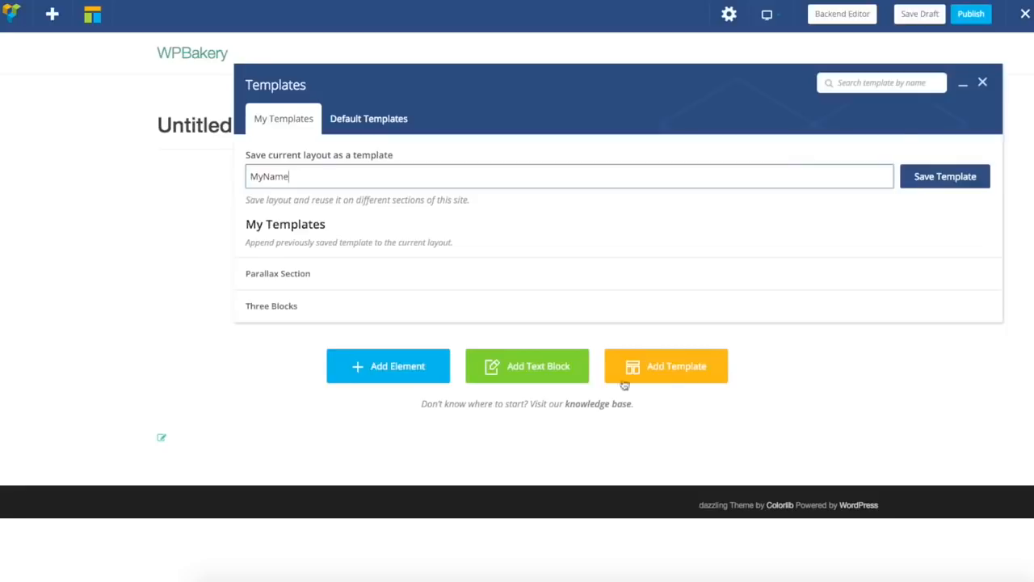
left_click(983, 84)
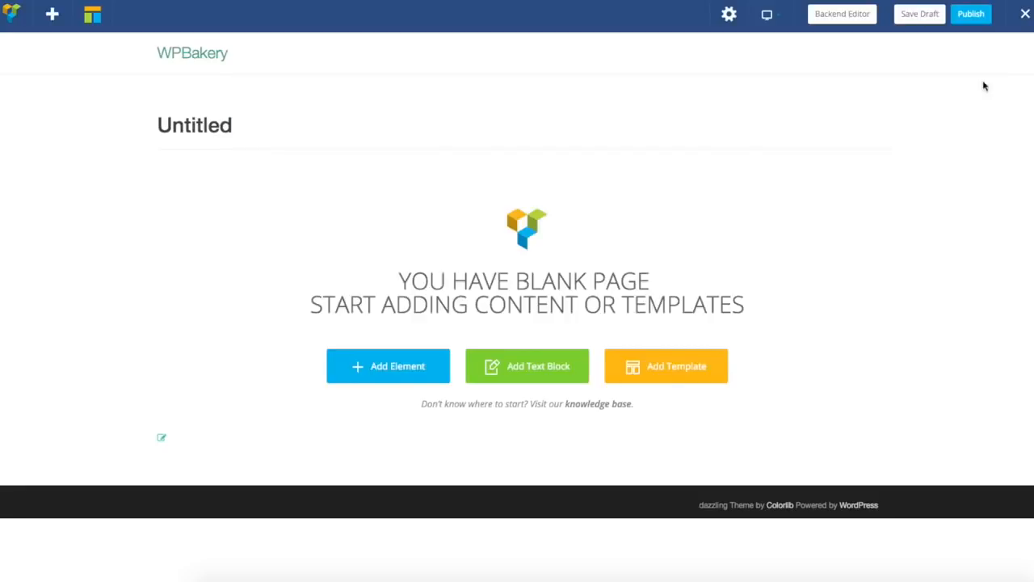
Set the page title to "My Page" in the page settings, save the changes and close the settings
left_click(729, 17)
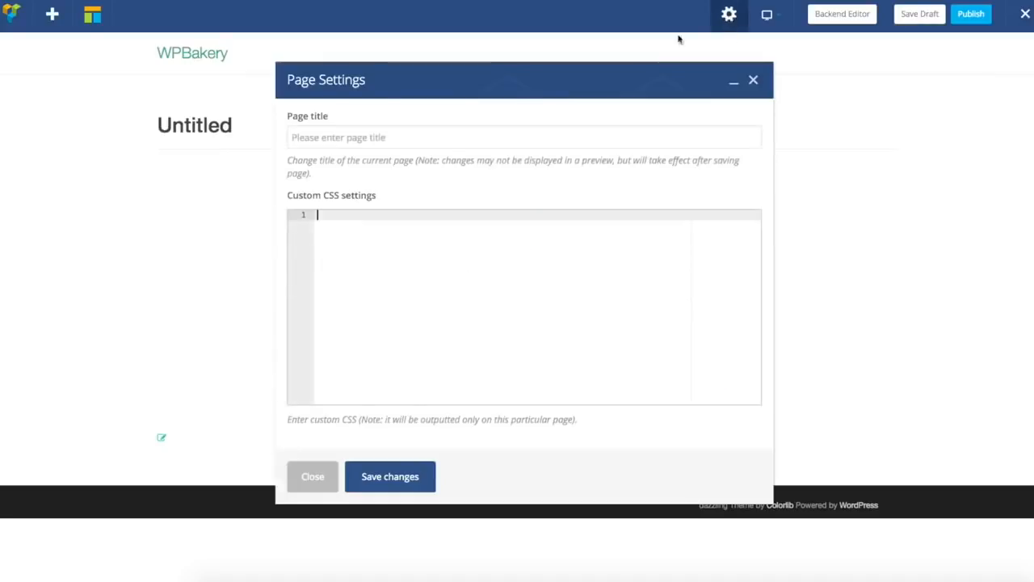
left_click_drag(531, 92, 797, 78)
left_click(610, 127)
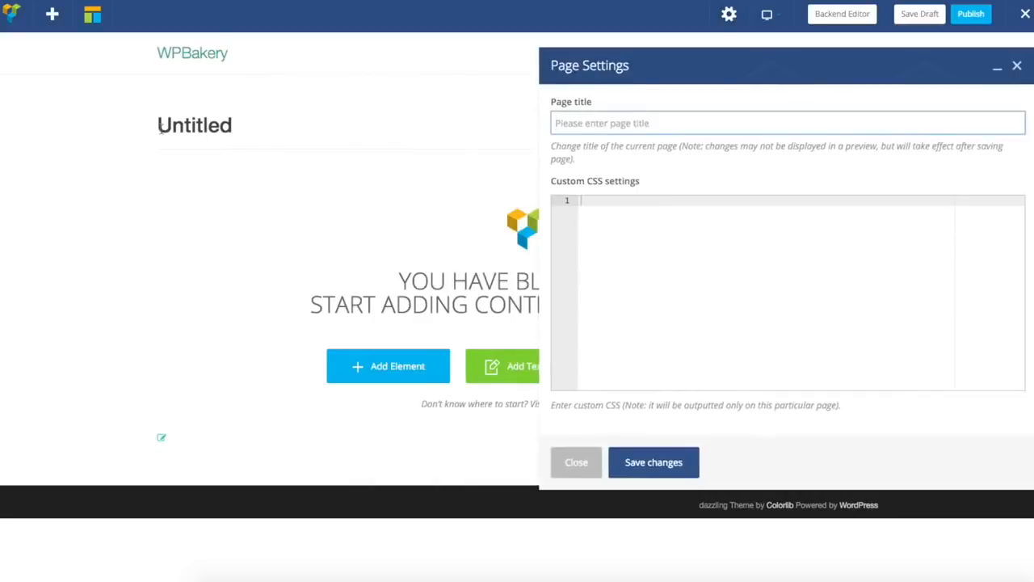
type("My Page")
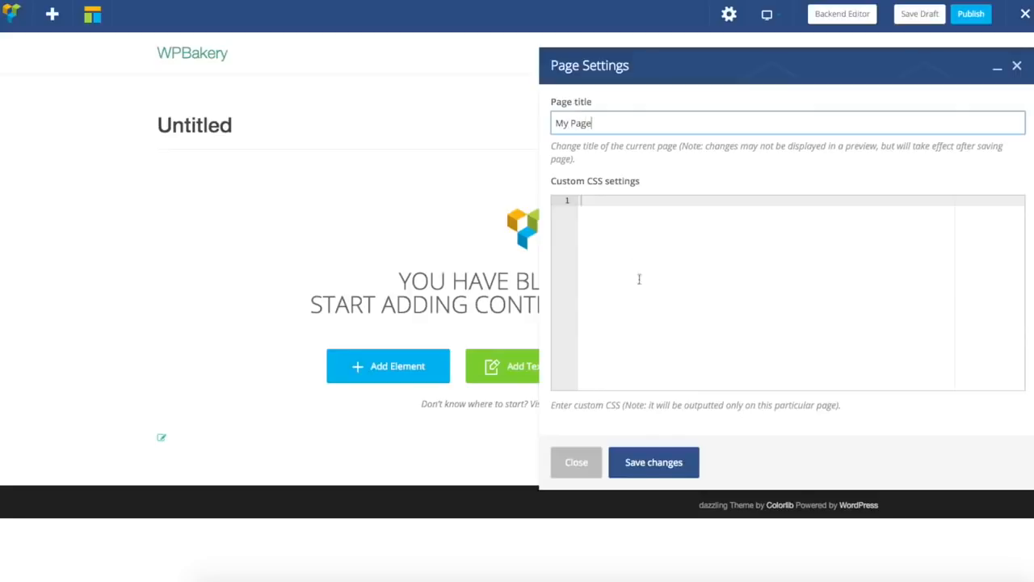
left_click(664, 463)
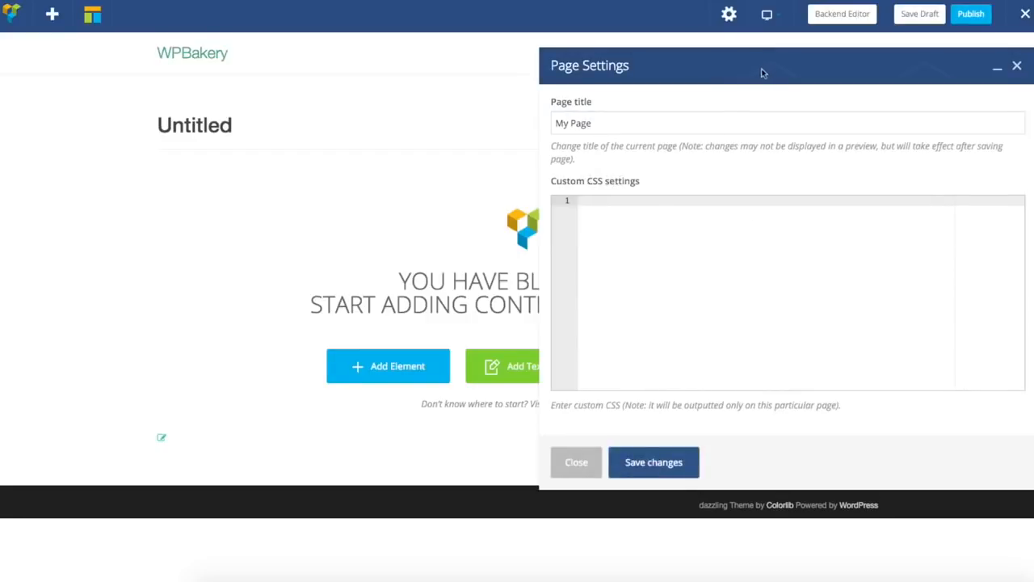
left_click_drag(762, 72, 590, 45)
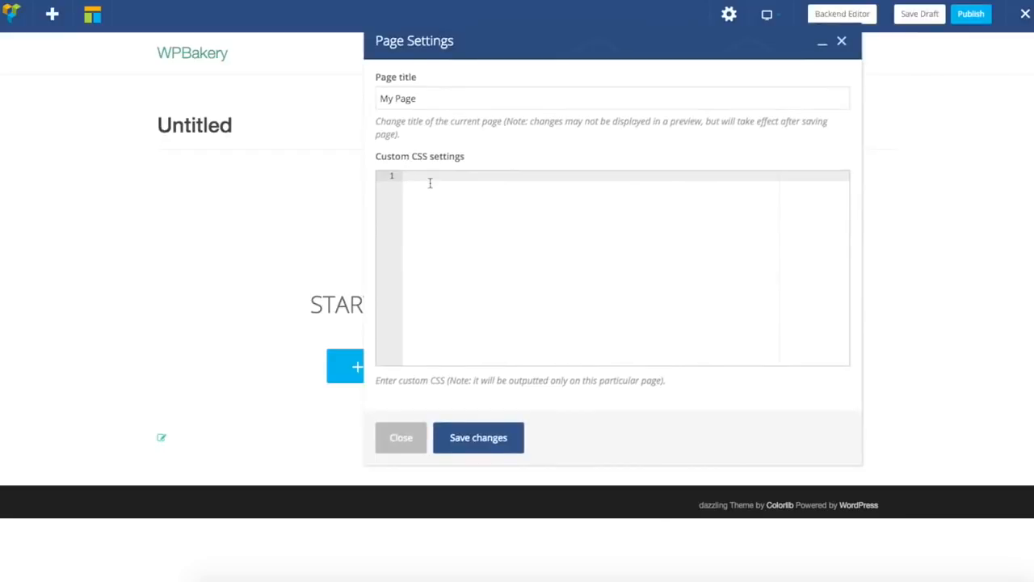
left_click(406, 444)
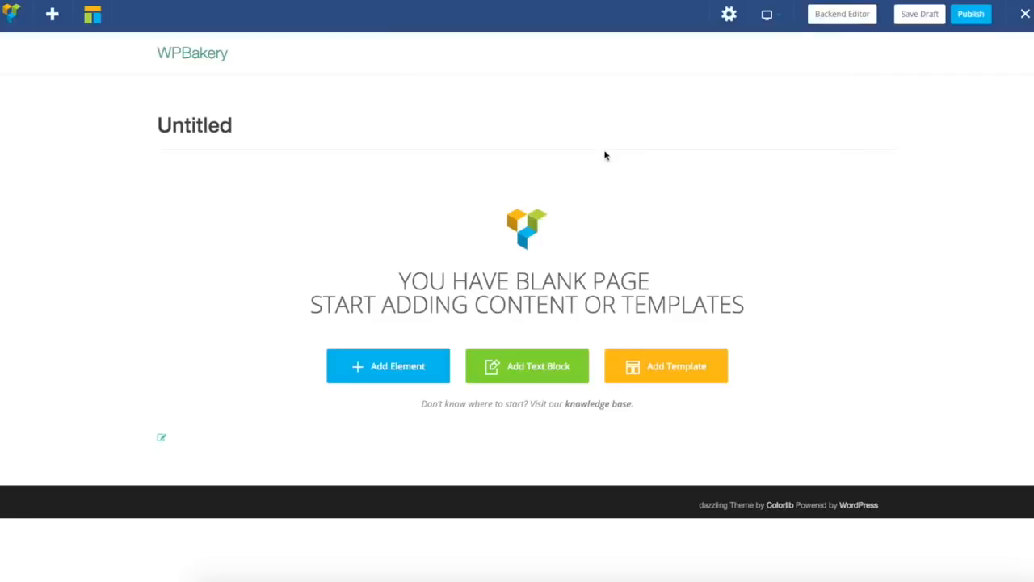
Preview the page in portrait tablet, landscape phone and portrait phone sizes, and return to the desktop view
mouse_move(754, 28)
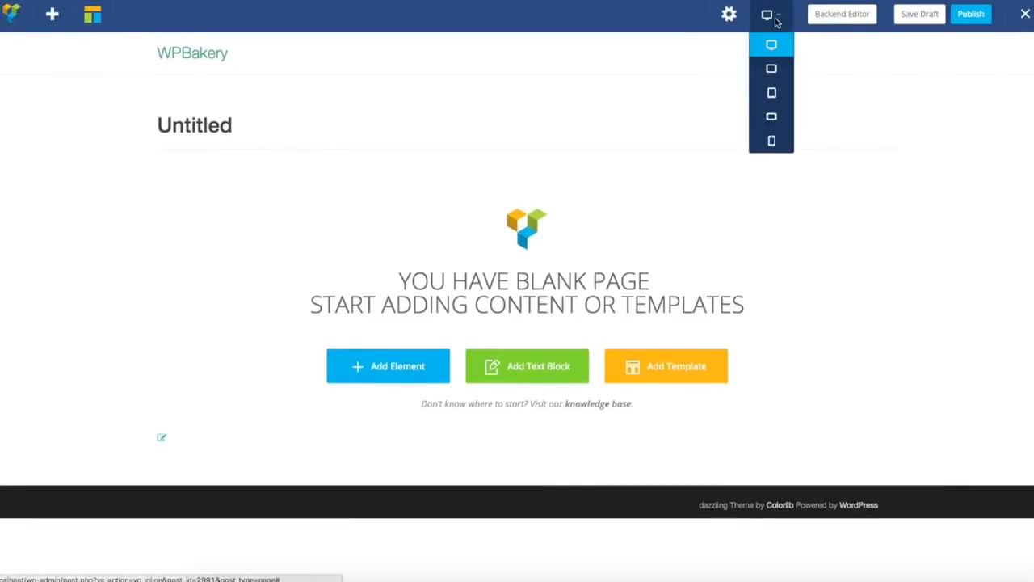
left_click(772, 93)
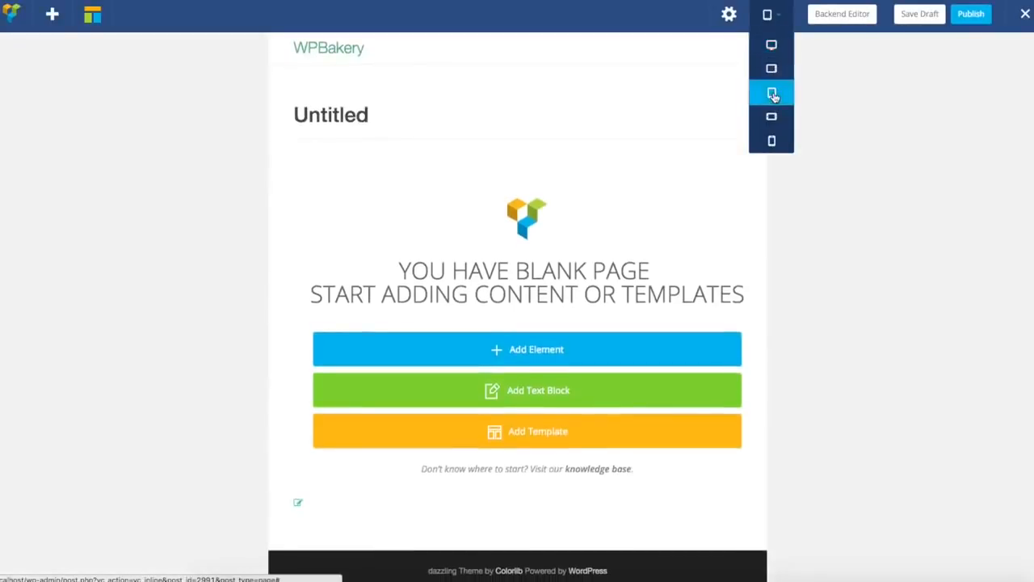
left_click(771, 117)
left_click(773, 141)
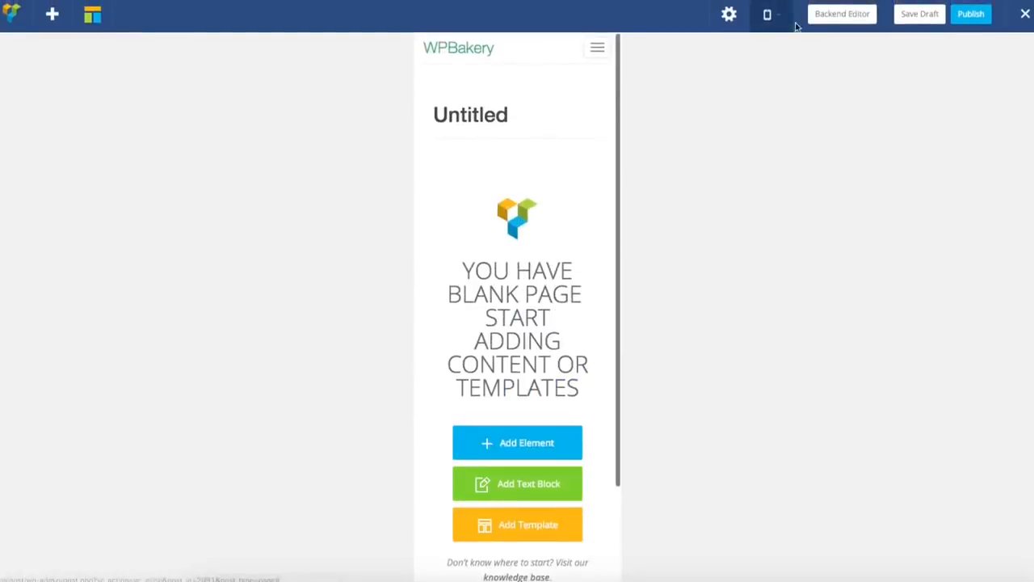
left_click(773, 44)
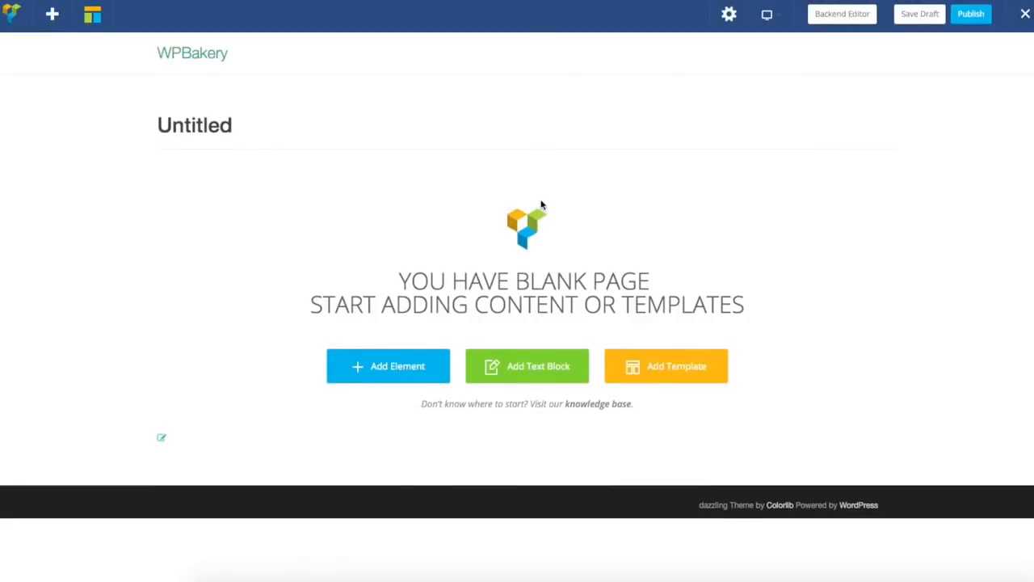
Add a row to the blank page and change its layout to three equal columns (1/3 + 1/3 + 1/3)
left_click(53, 17)
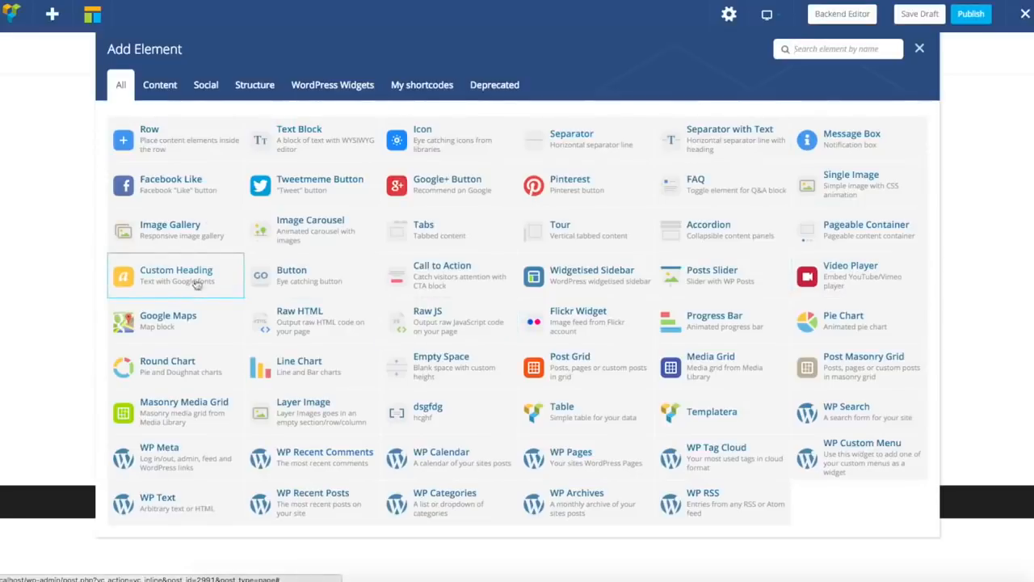
left_click(172, 142)
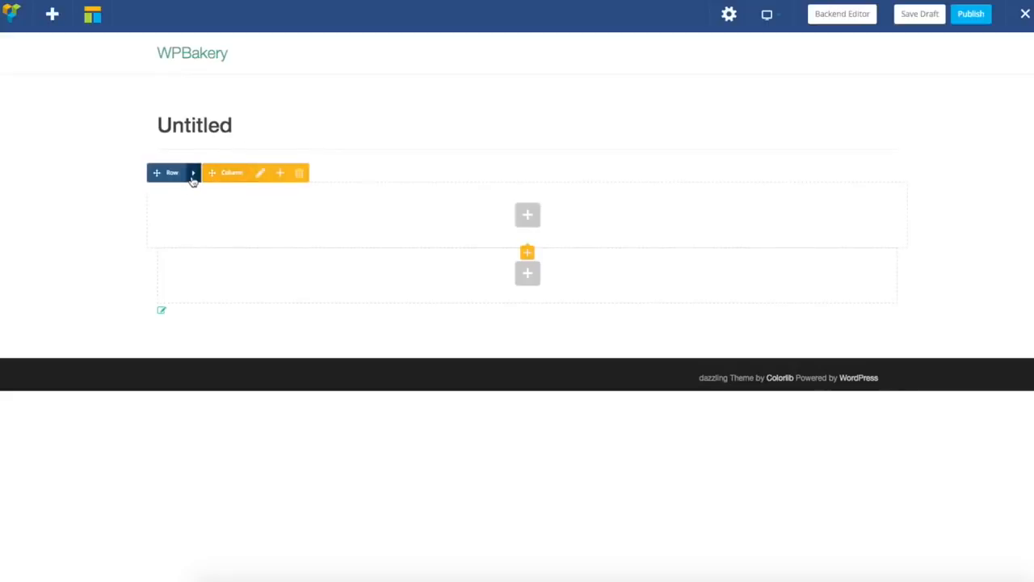
mouse_move(193, 179)
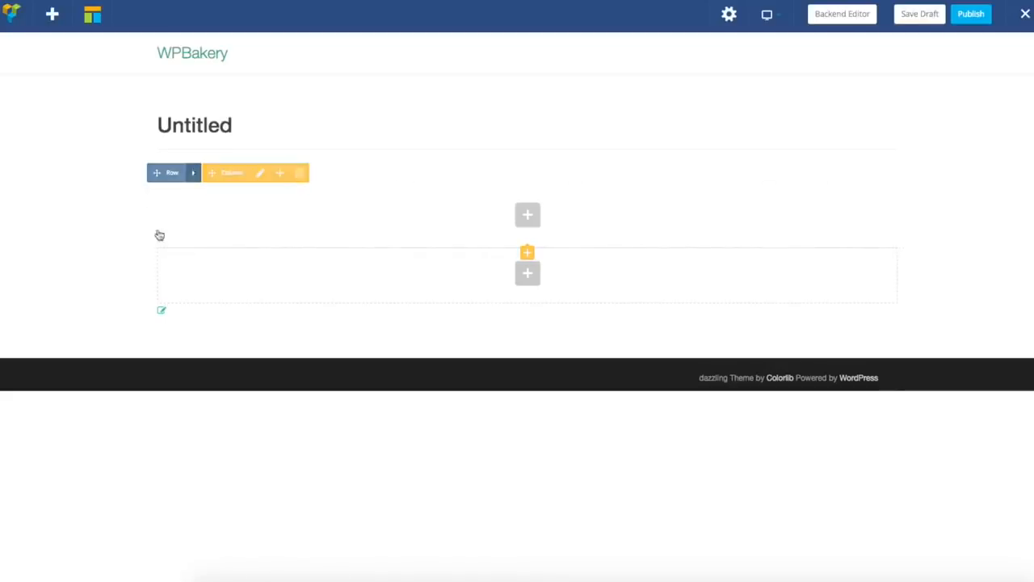
left_click(194, 176)
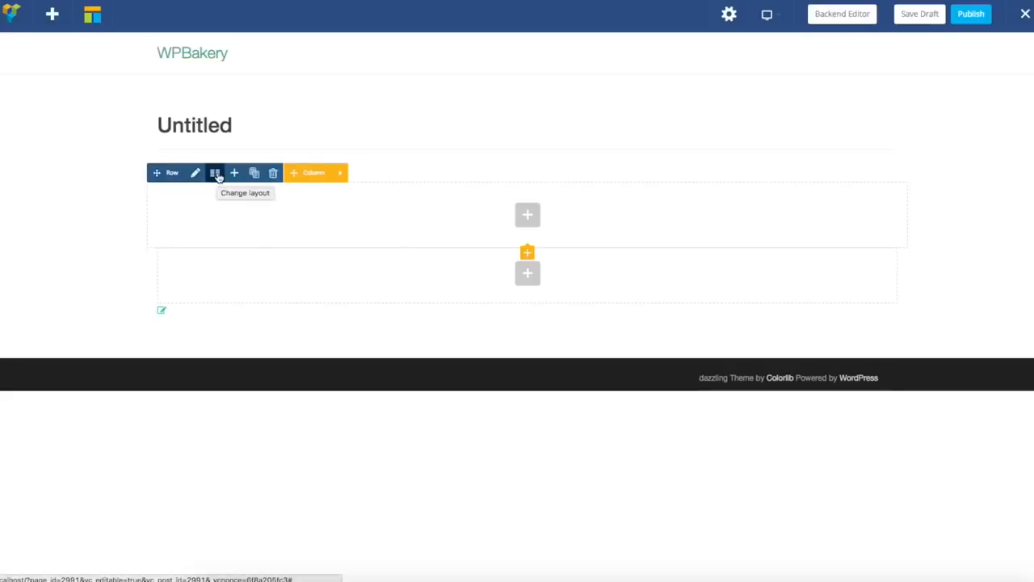
left_click(216, 174)
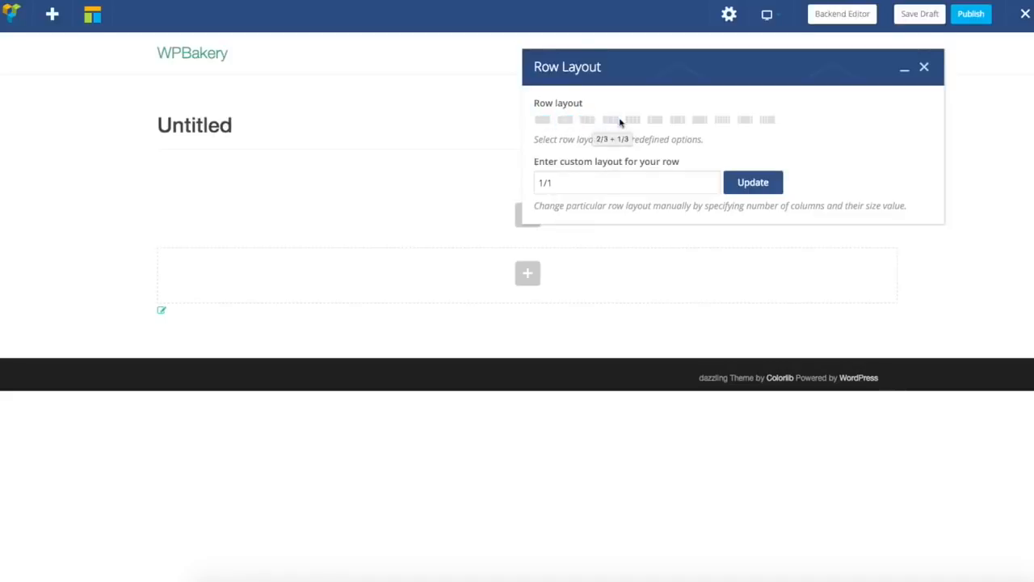
left_click(572, 182)
left_click_drag(573, 183, 521, 180)
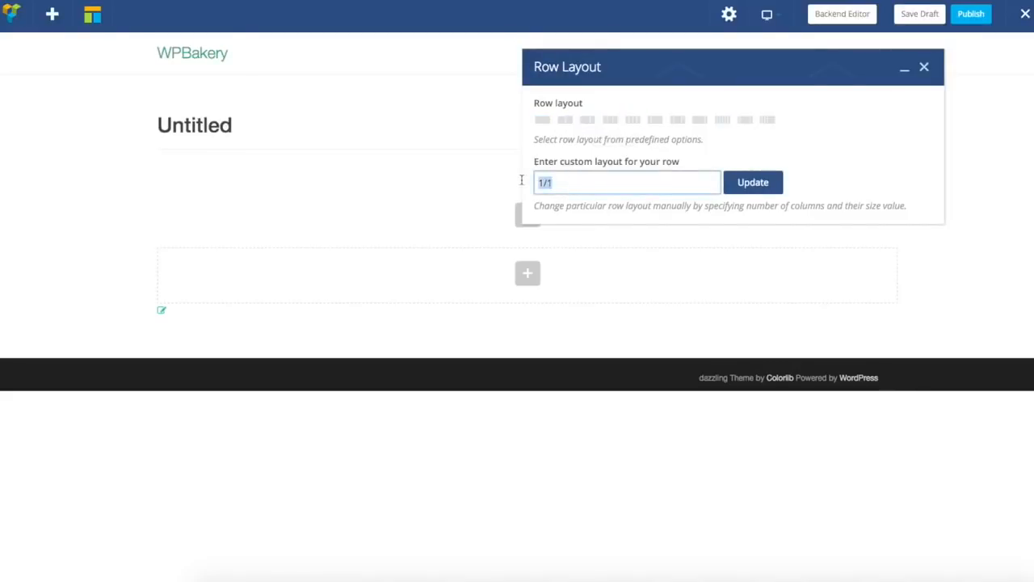
left_click(593, 183)
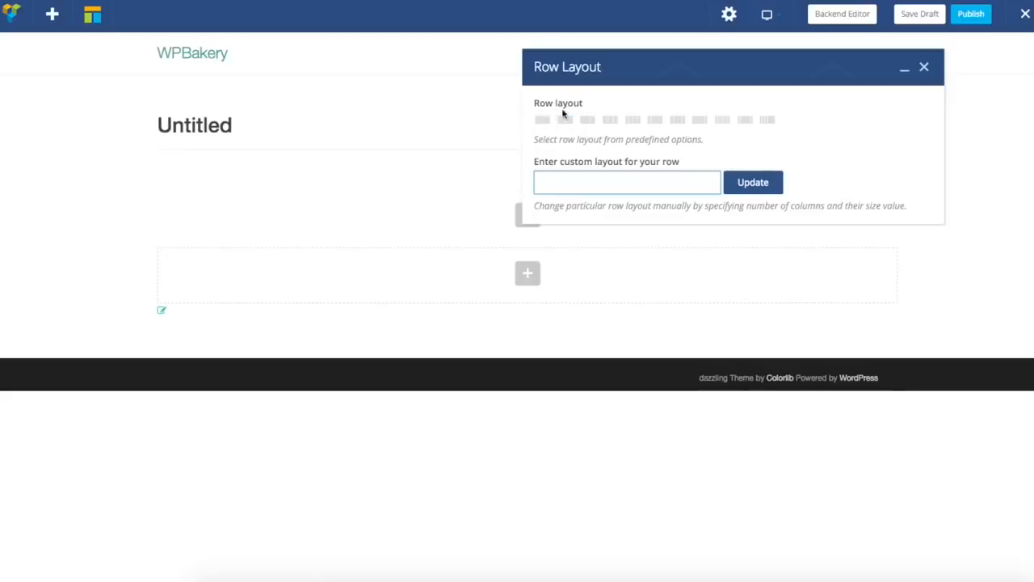
left_click(612, 123)
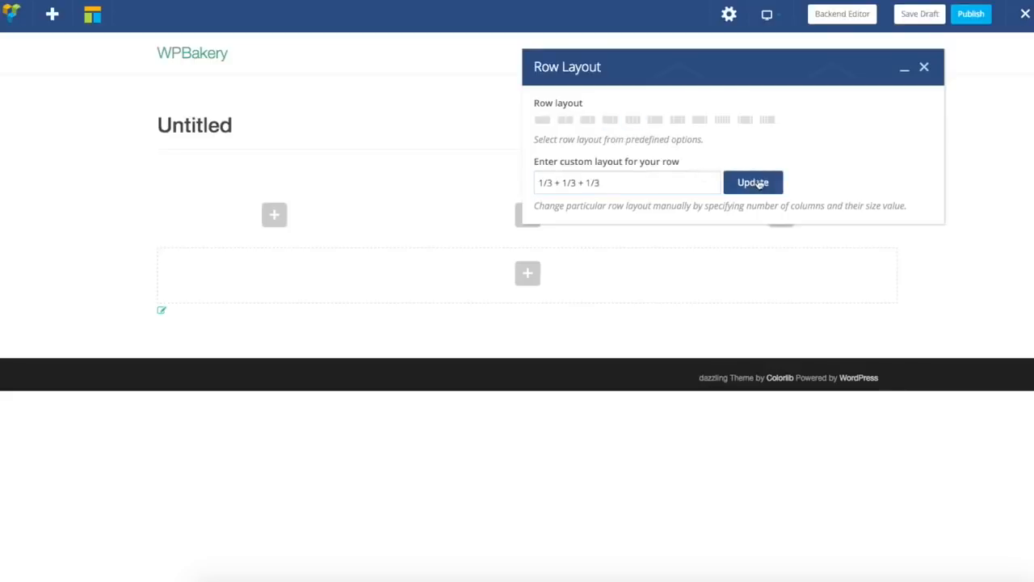
left_click(925, 68)
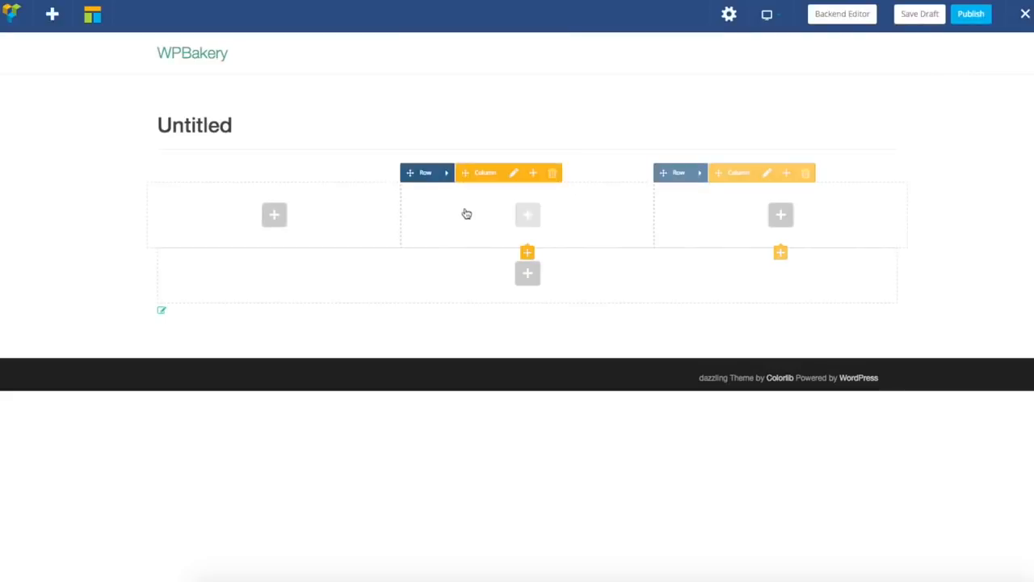
Add a Text Block to the row's first column and look over its general settings beside the page
left_click(274, 216)
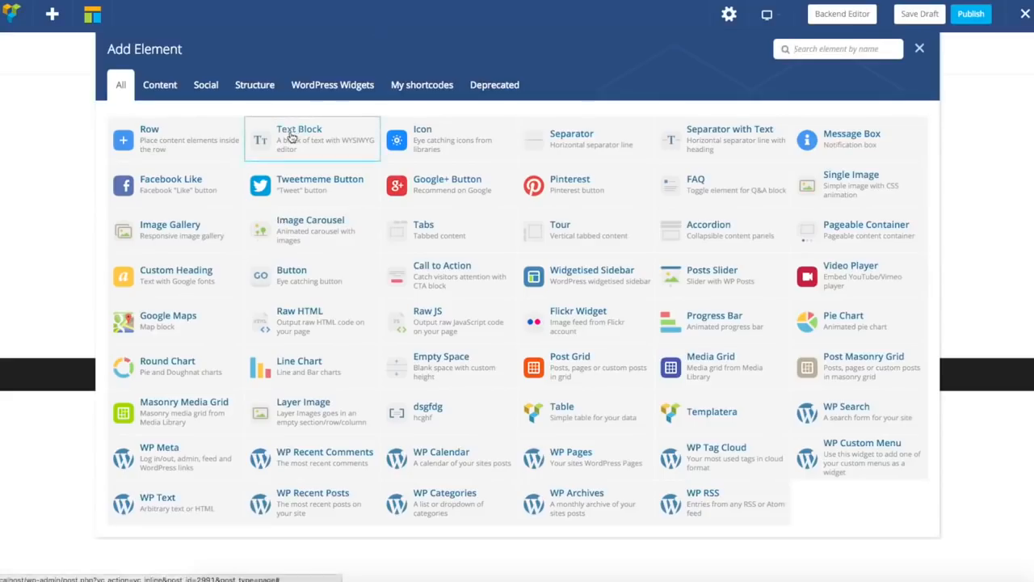
left_click(291, 137)
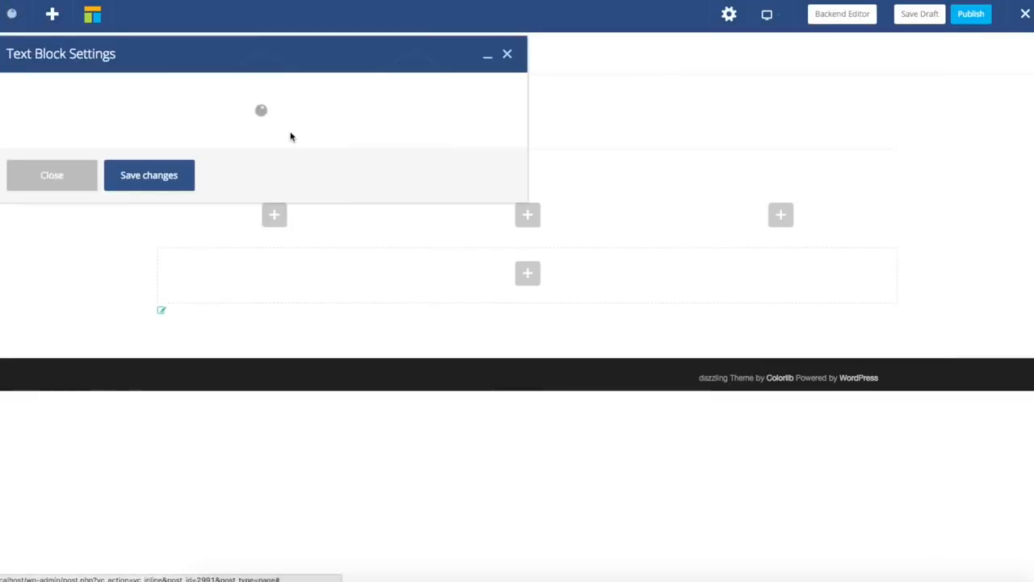
mouse_move(660, 81)
left_mouse_down()
mouse_move(889, 86)
mouse_move(672, 88)
left_mouse_up()
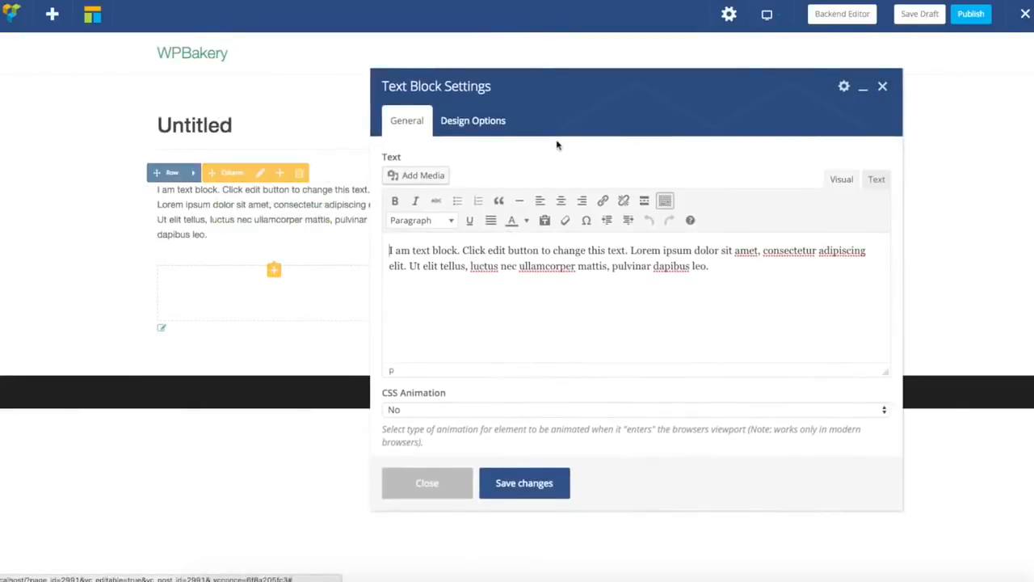
left_click_drag(557, 95, 544, 75)
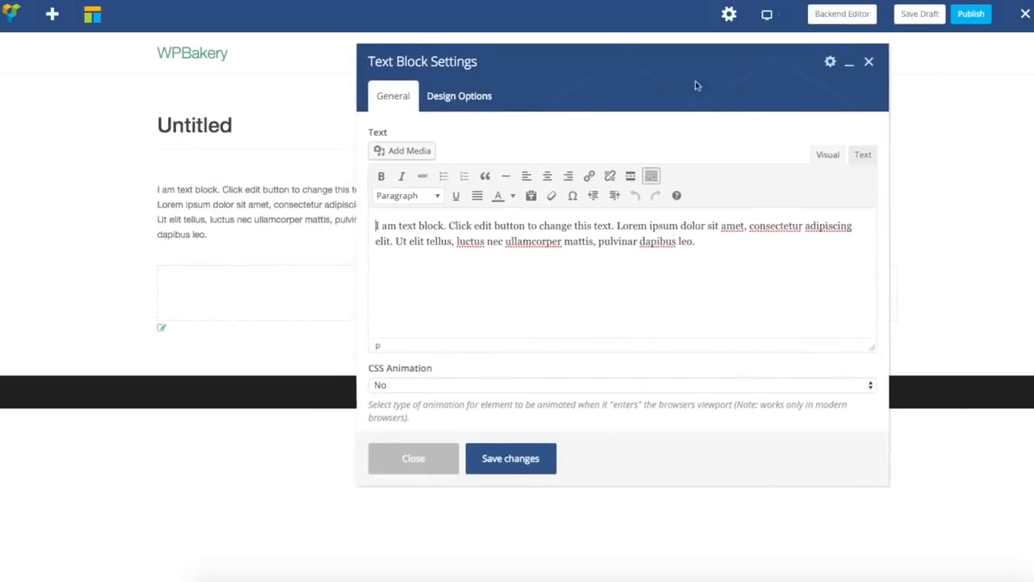
left_click_drag(661, 76, 742, 90)
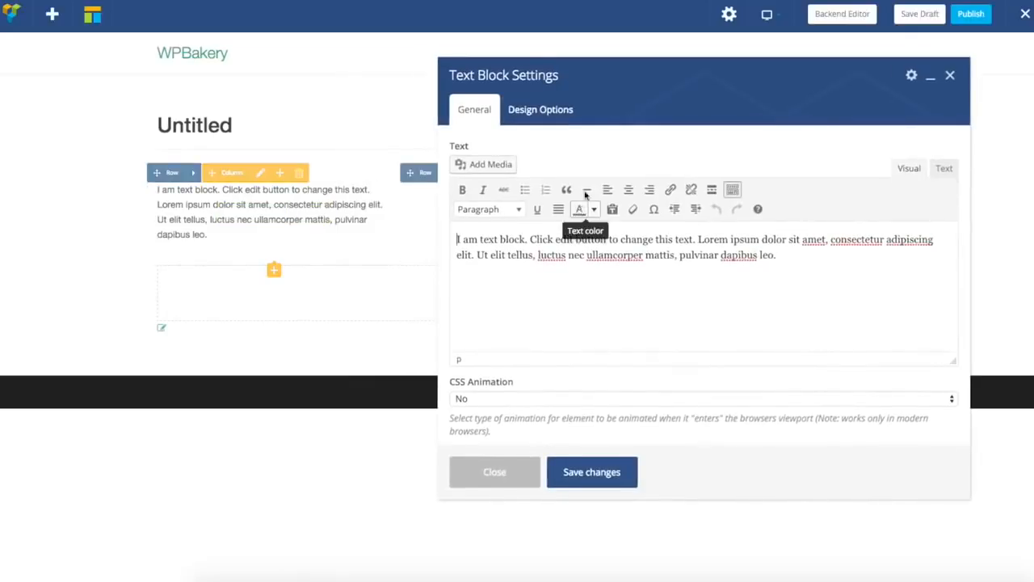
left_click_drag(748, 86, 655, 100)
scroll(501, 190, "down", 2)
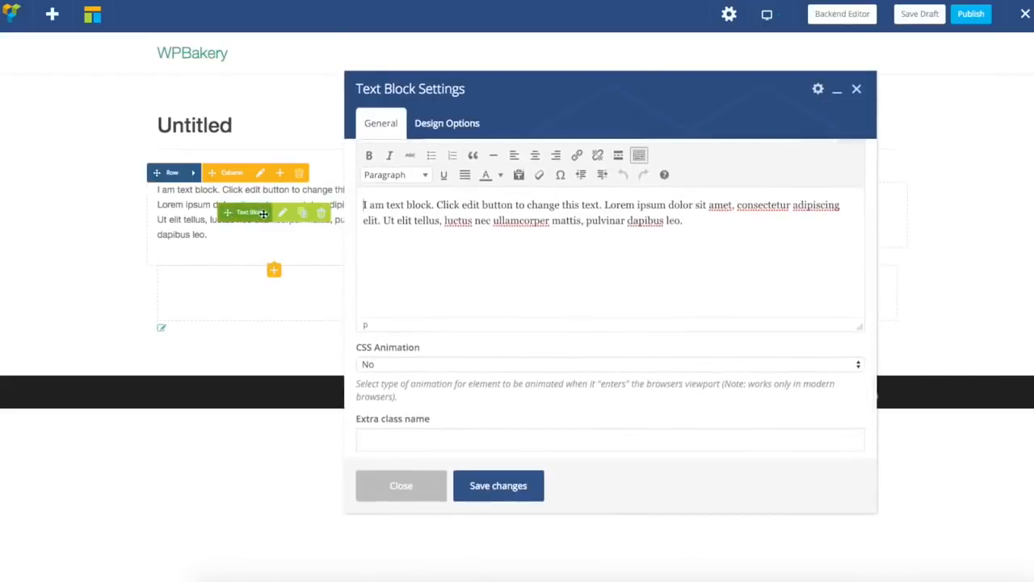
scroll(681, 210, "up", 2)
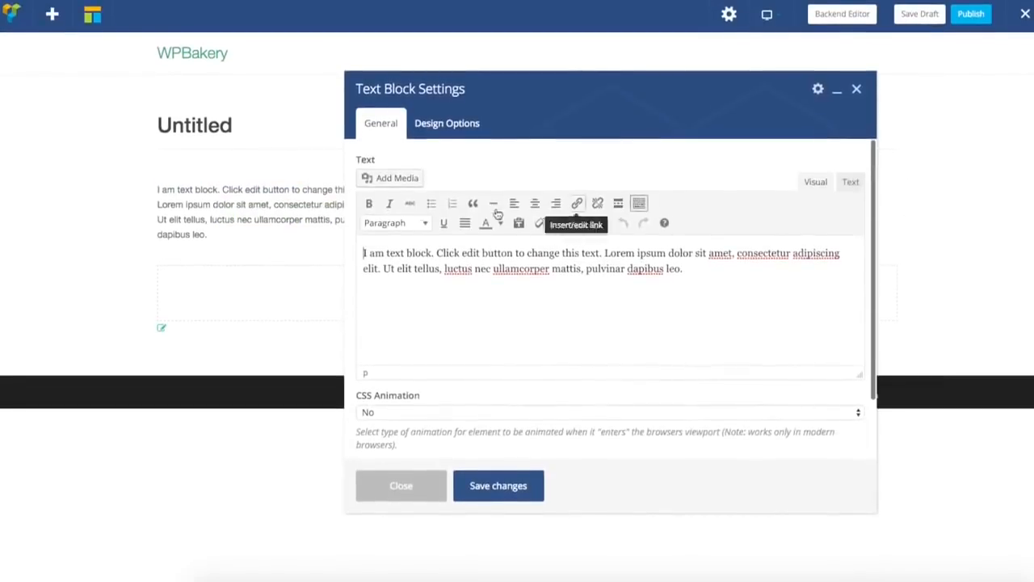
Delete the sentence "I am text block." from the text block and start a new paragraph at "Ut elit tellus"
scroll(648, 237, "down", 1)
left_click_drag(683, 242, 363, 227)
key("BackSpace")
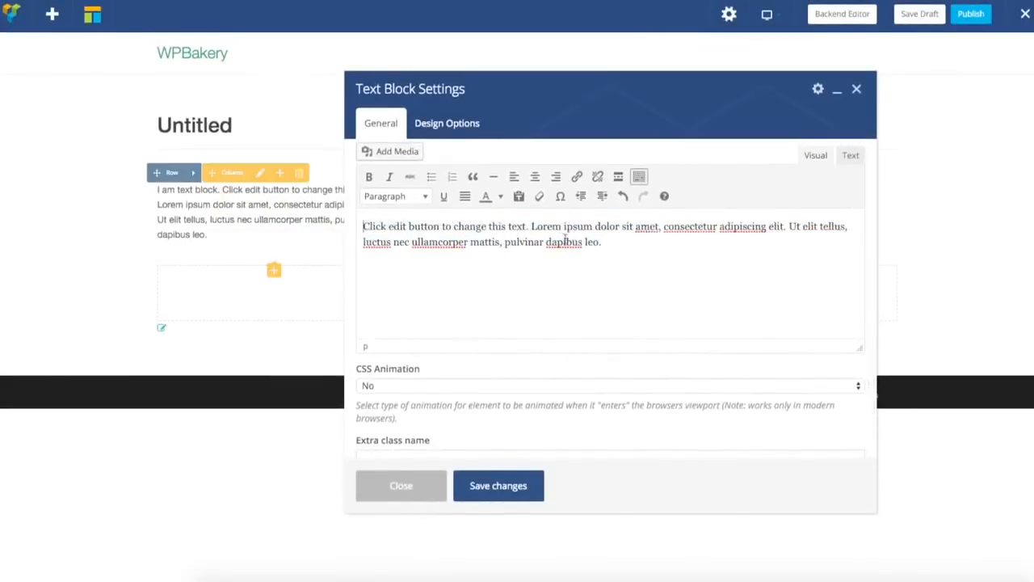
left_click(788, 227)
key("Return")
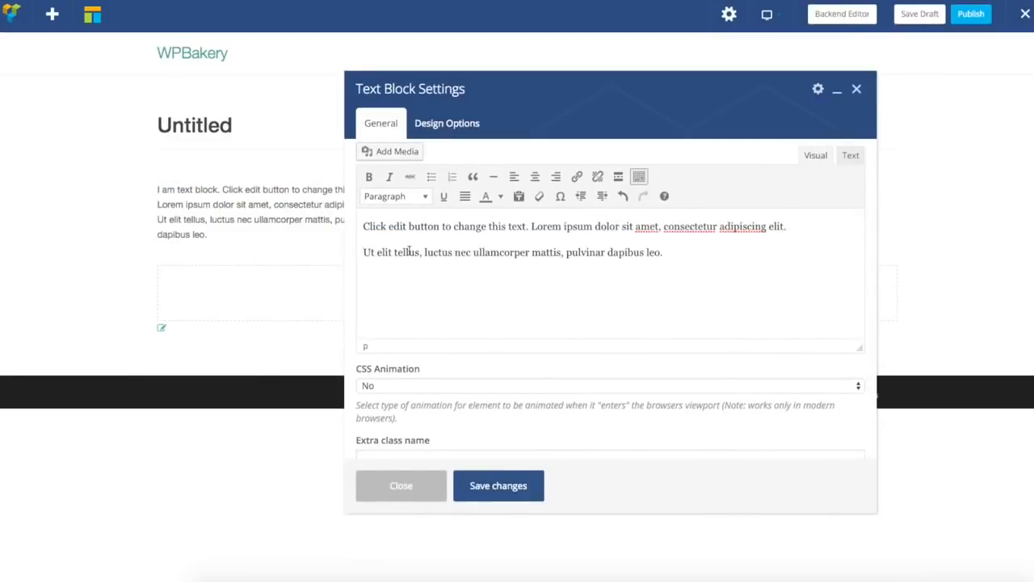
Colour the word "luctus" in the text block's second paragraph red and save the changes
left_click_drag(425, 252, 446, 251)
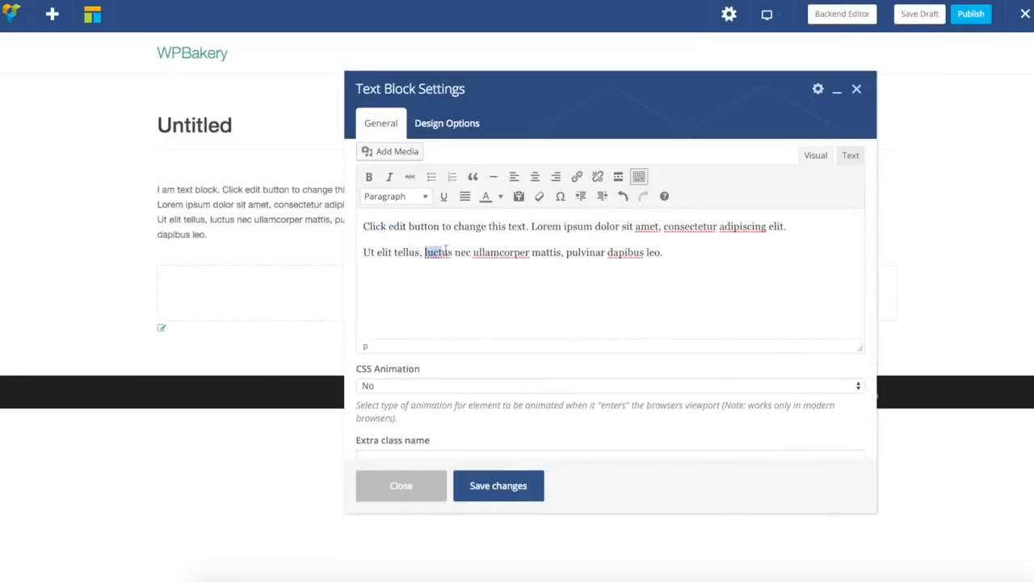
left_click(501, 197)
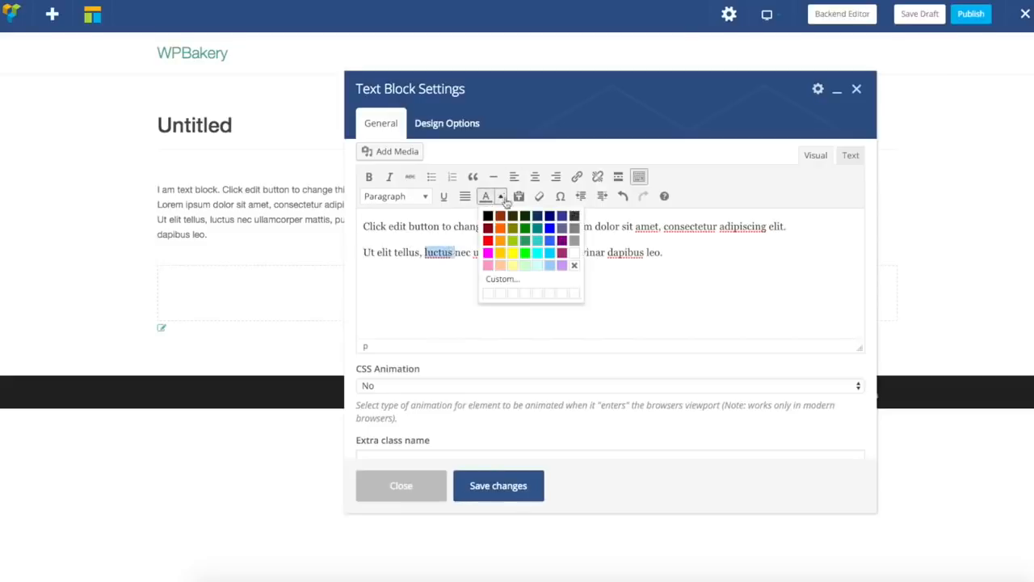
left_click(489, 238)
left_click(700, 259)
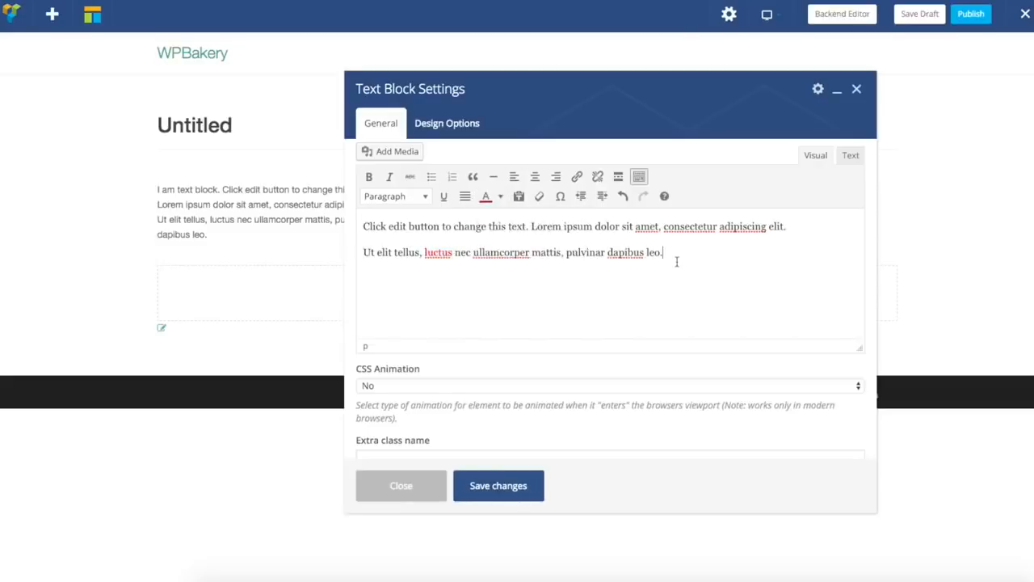
left_click(499, 487)
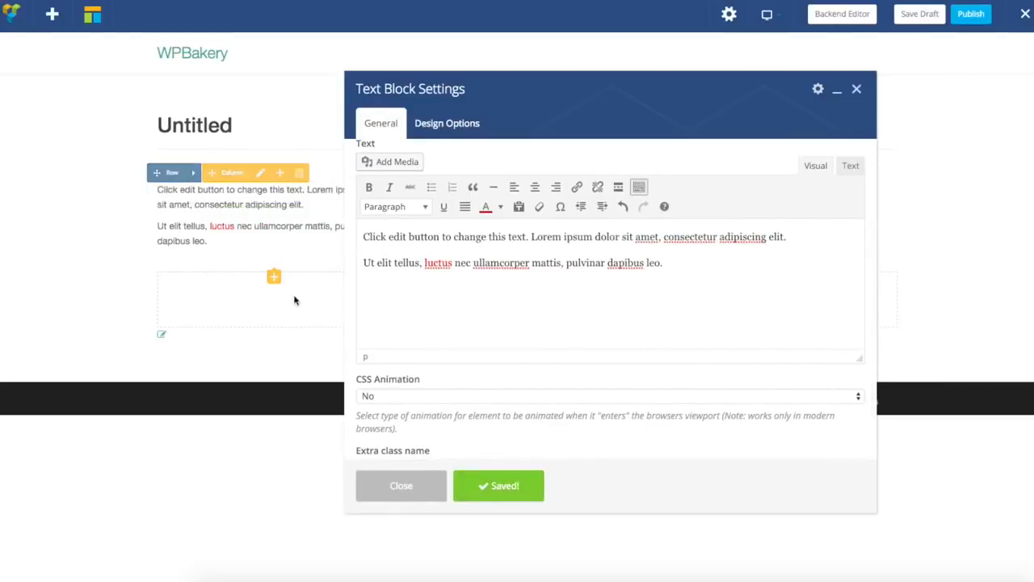
Examine the text block's CSS Animation choices, Design Options and extra class name setting, and close its settings
scroll(567, 324, "down", 2)
left_click(449, 339)
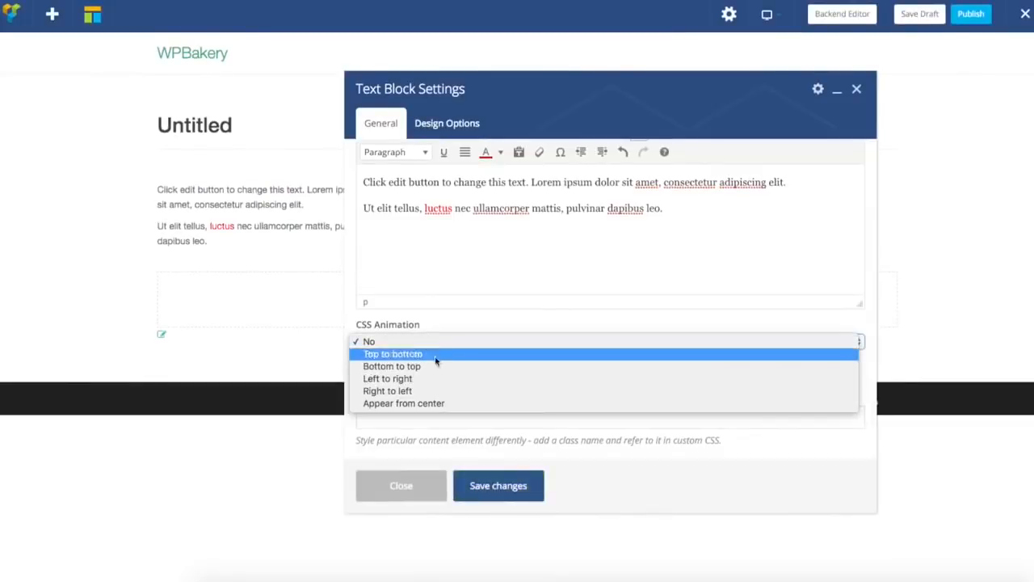
left_click(573, 329)
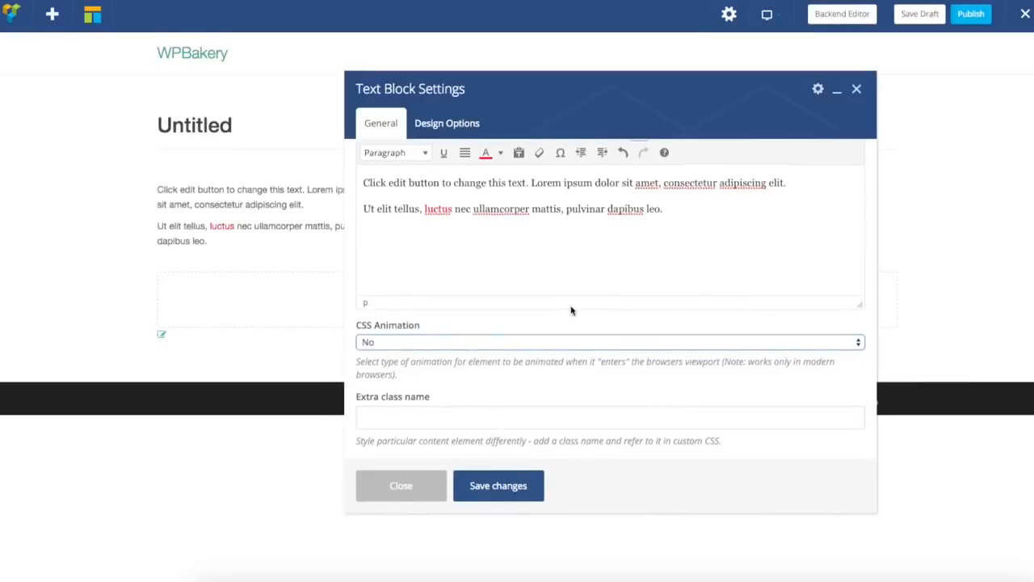
scroll(573, 307, "up", 2)
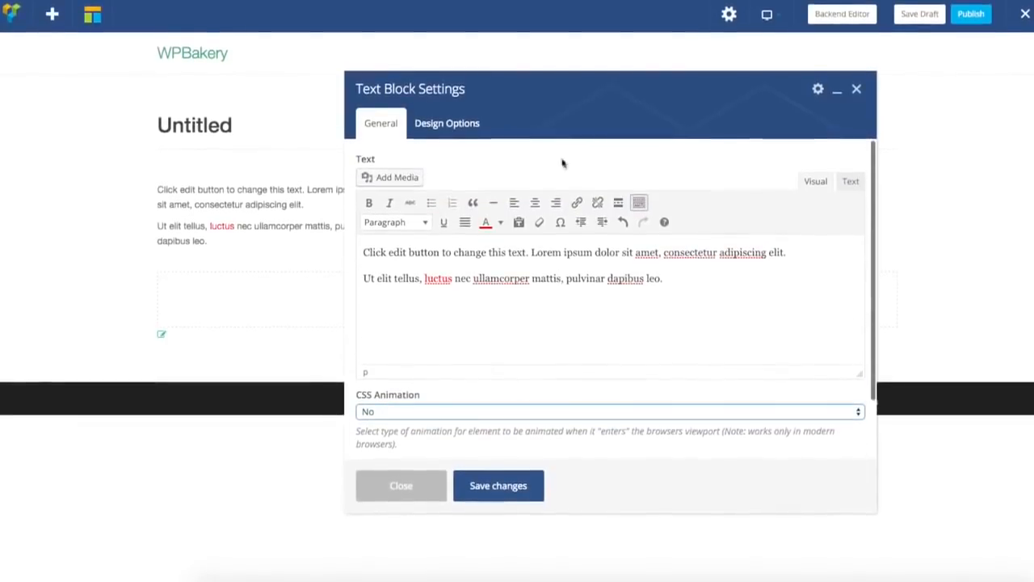
left_click(461, 126)
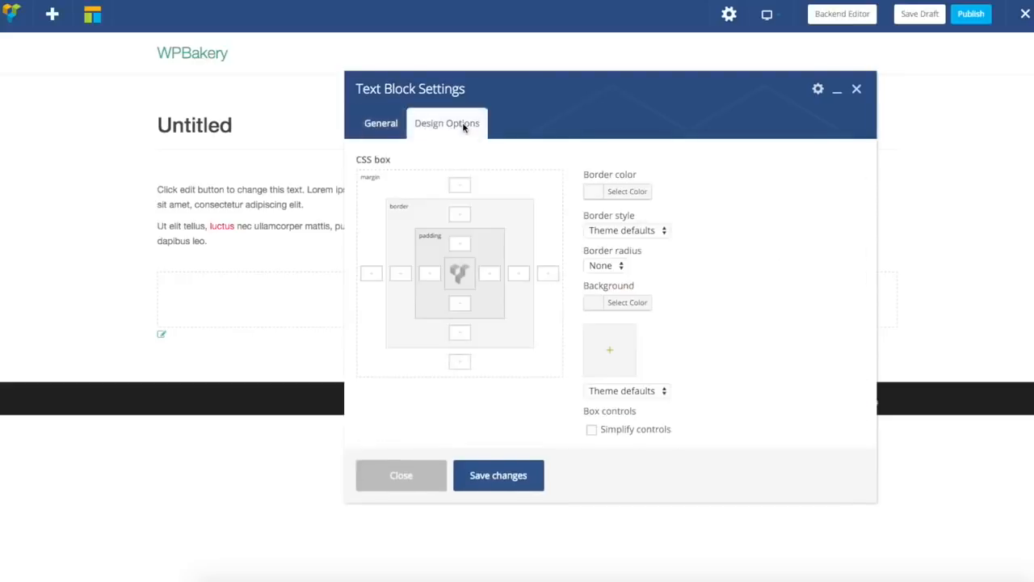
left_click(373, 128)
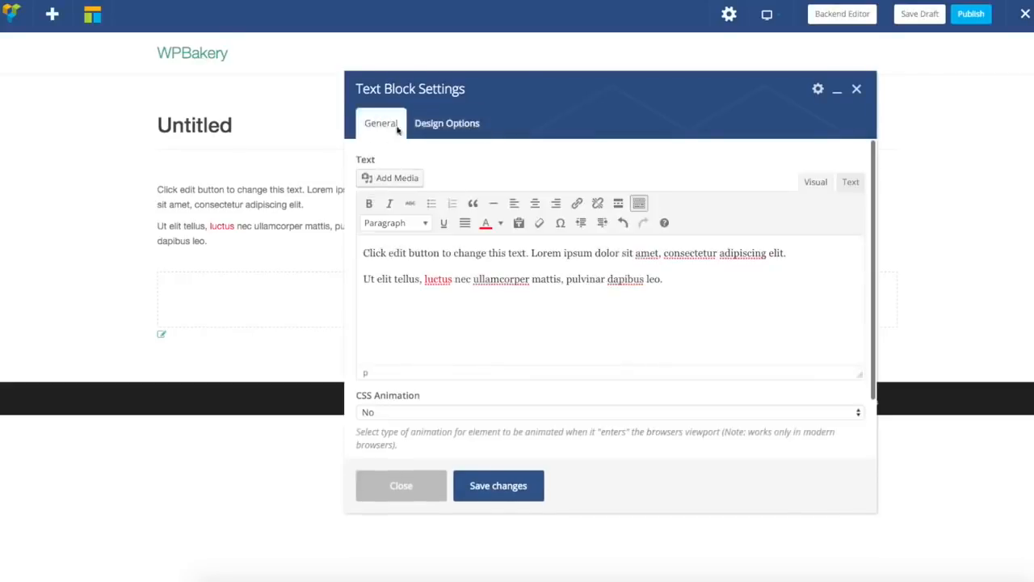
left_click(438, 127)
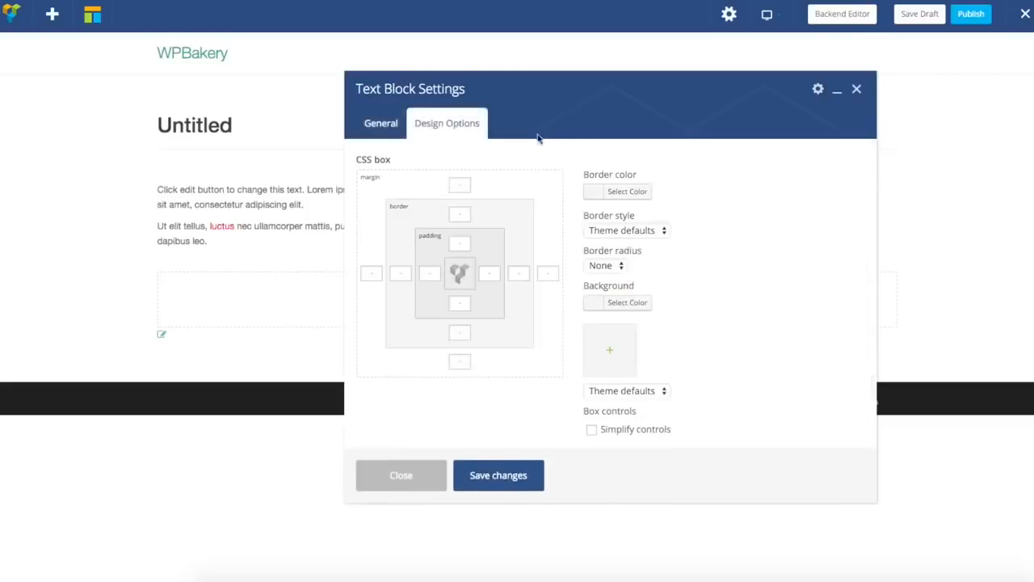
left_click(381, 126)
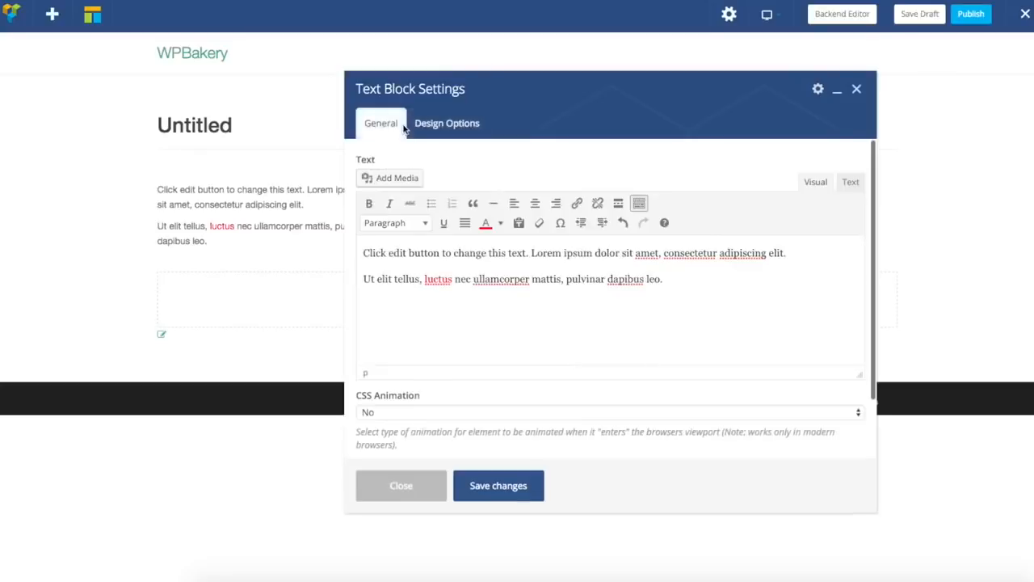
left_click_drag(636, 88, 597, 75)
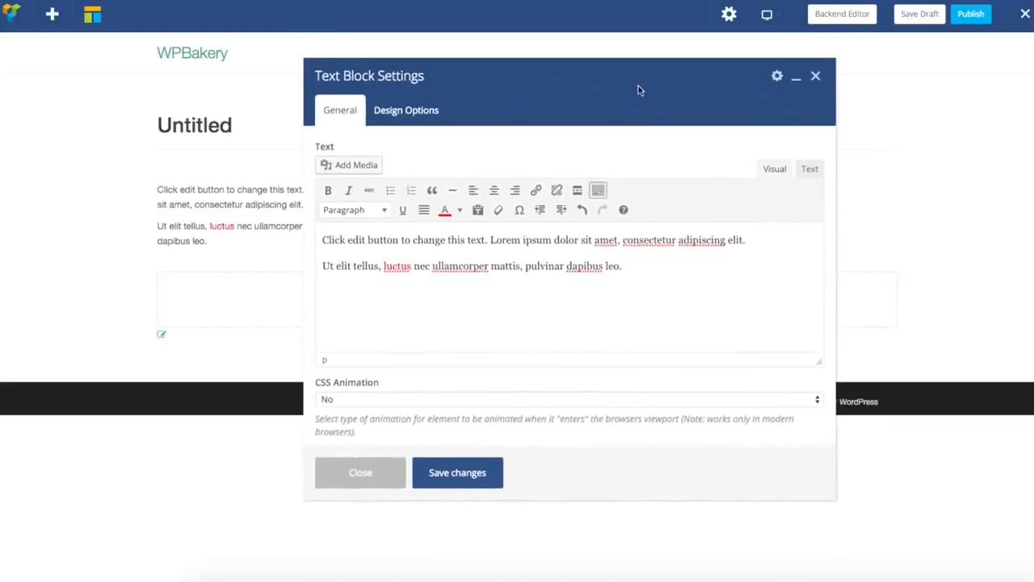
scroll(517, 323, "down", 2)
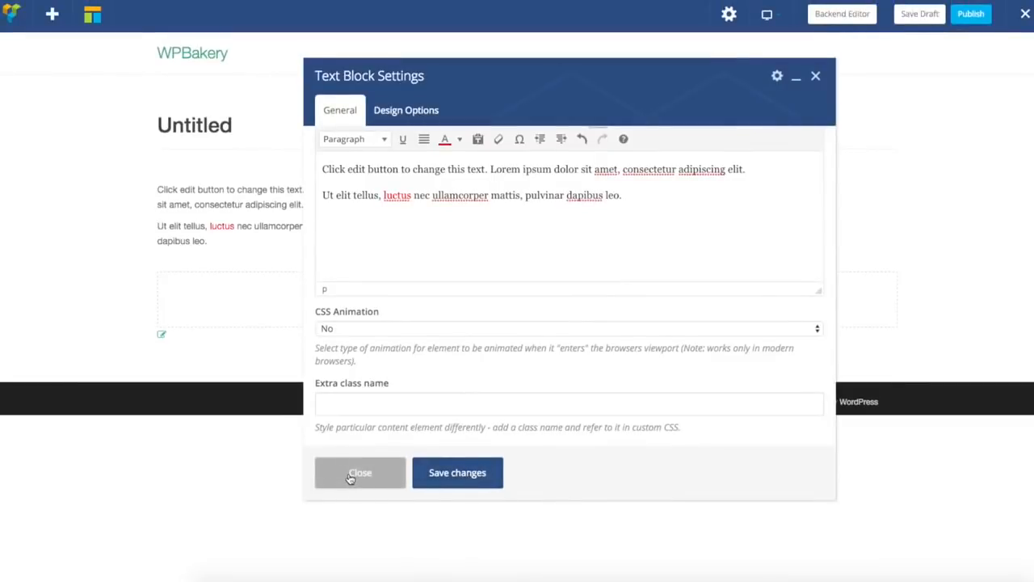
left_click(816, 78)
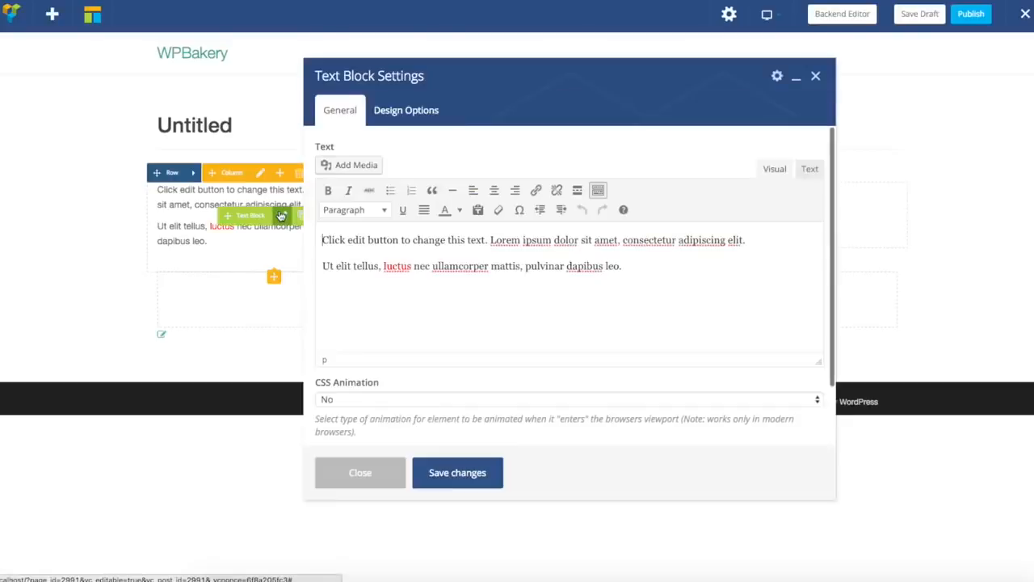
Try moving the Text Block settings window around the page, minimising it and restoring it over the content
left_click_drag(511, 103, 677, 67)
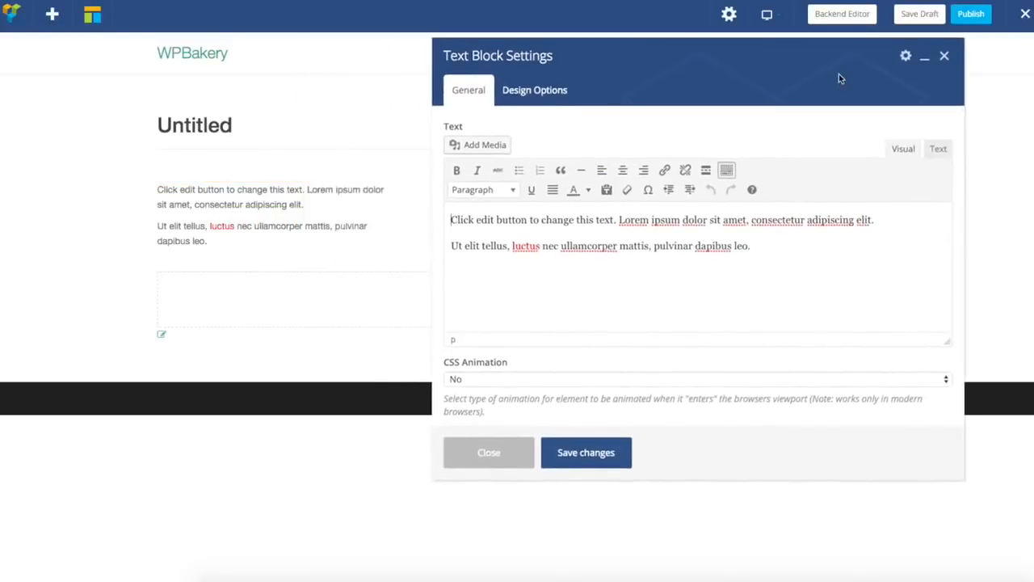
left_click_drag(804, 65, 670, 89)
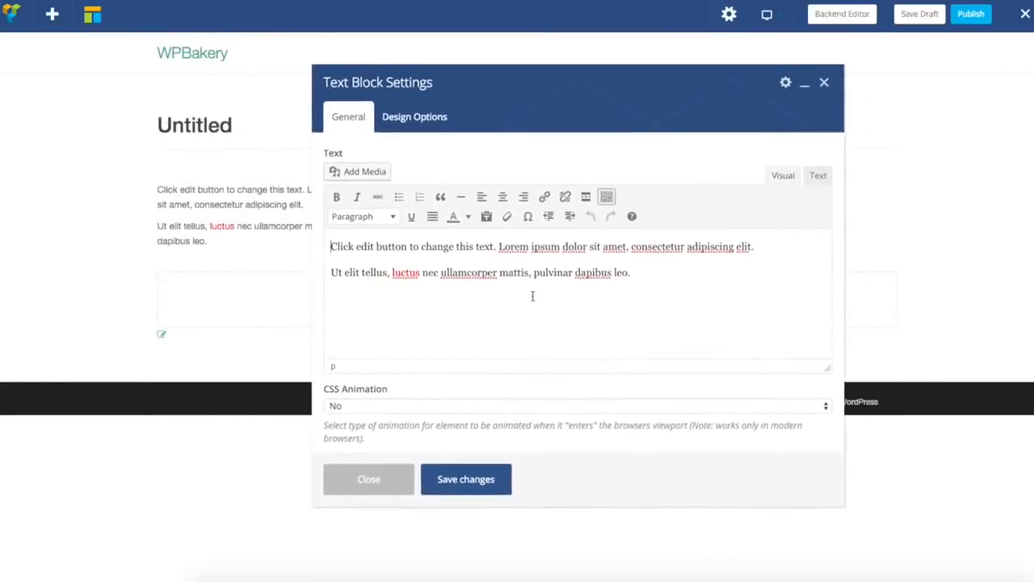
left_click(805, 85)
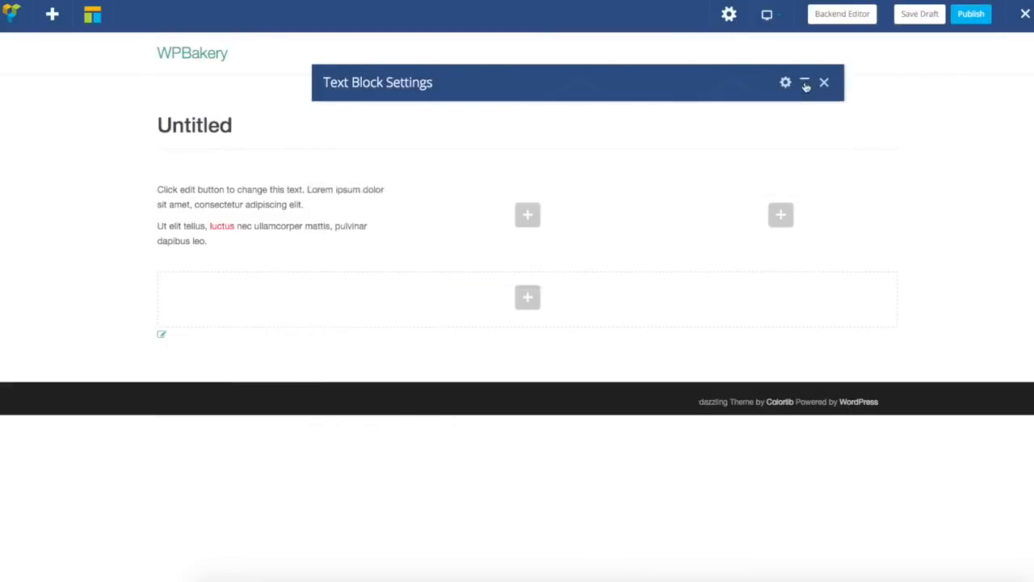
left_click_drag(705, 95, 828, 519)
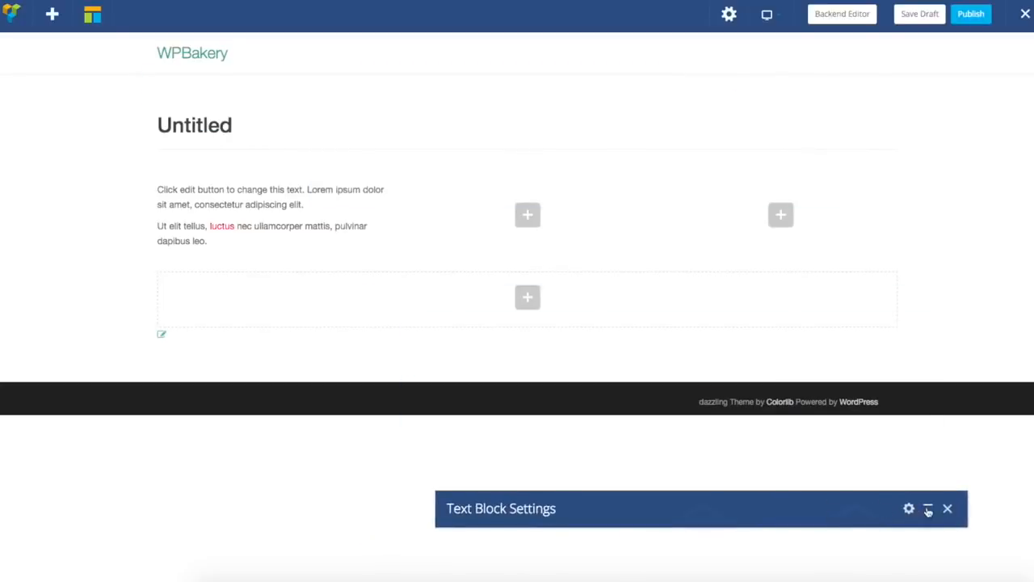
left_click_drag(843, 511, 734, 122)
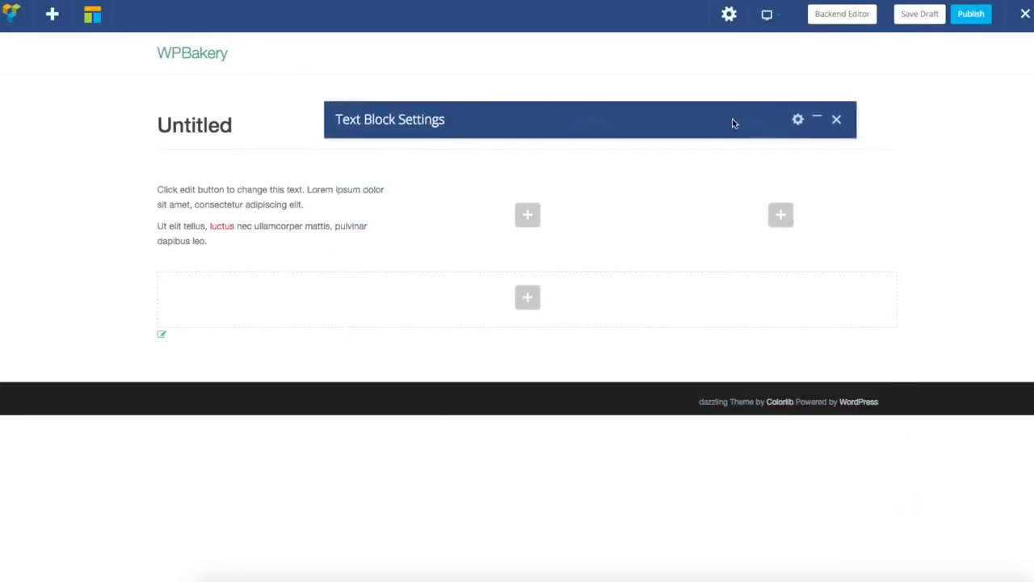
left_click(817, 120)
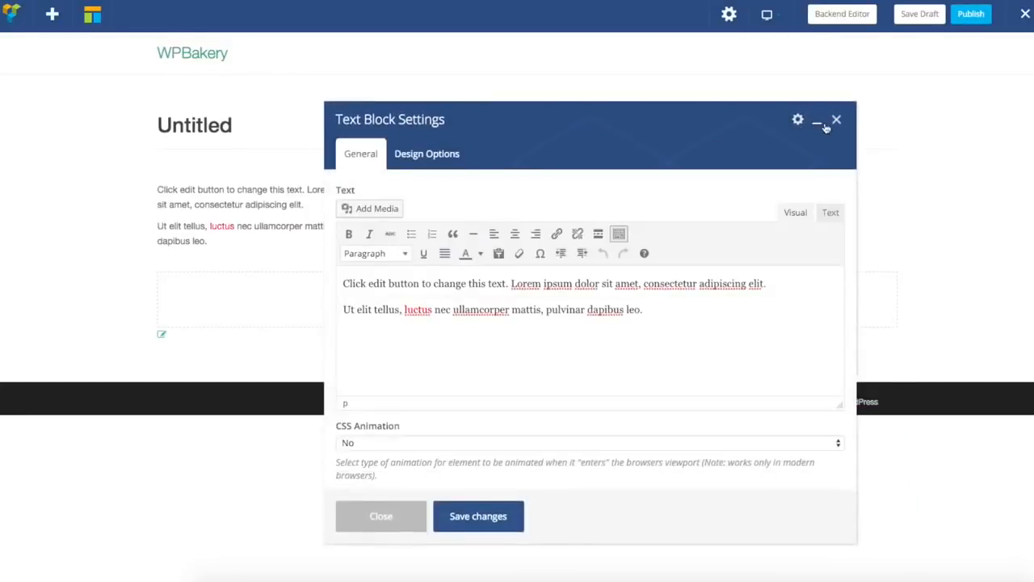
left_click_drag(738, 124, 750, 102)
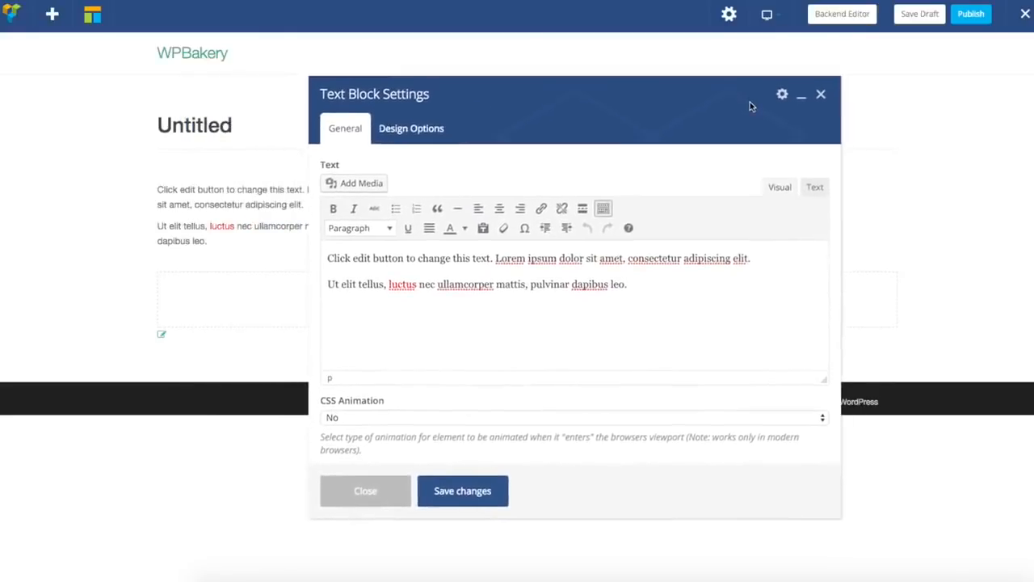
scroll(527, 291, "down", 1)
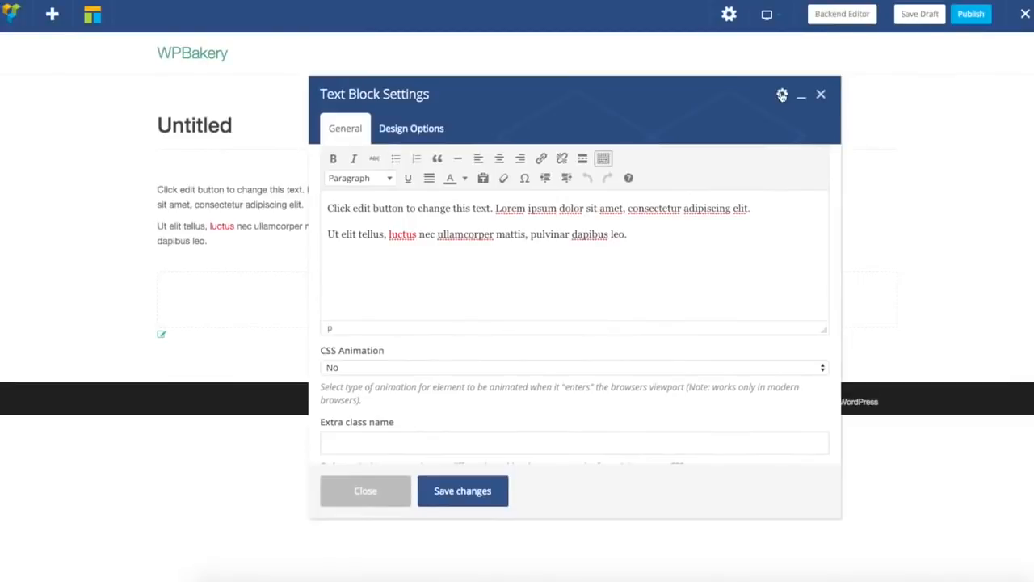
scroll(623, 268, "down", 1)
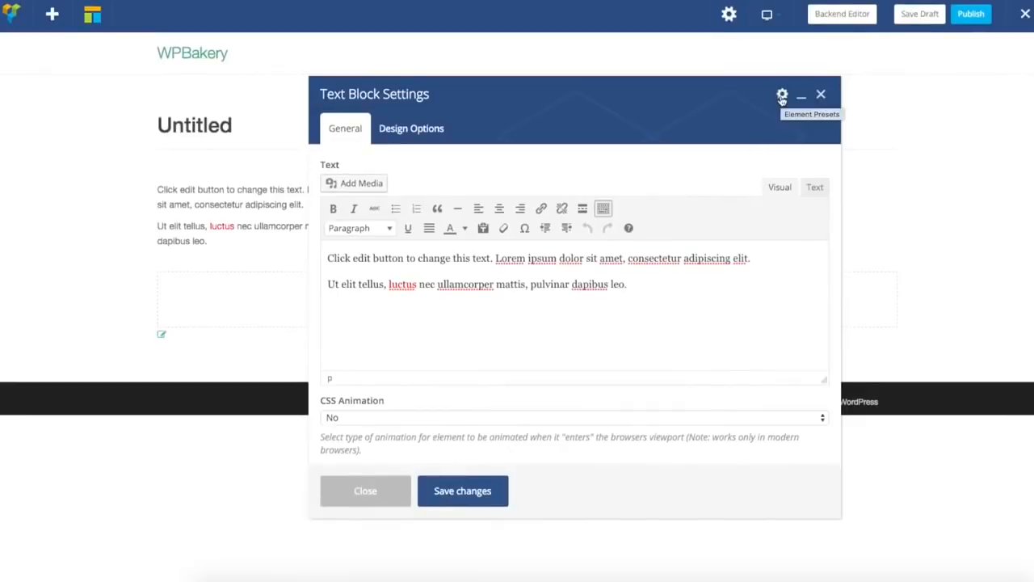
Set the text block's CSS Animation to "Bottom to top" and save the settings as an element preset titled "MyPreset"
scroll(617, 284, "down", 2)
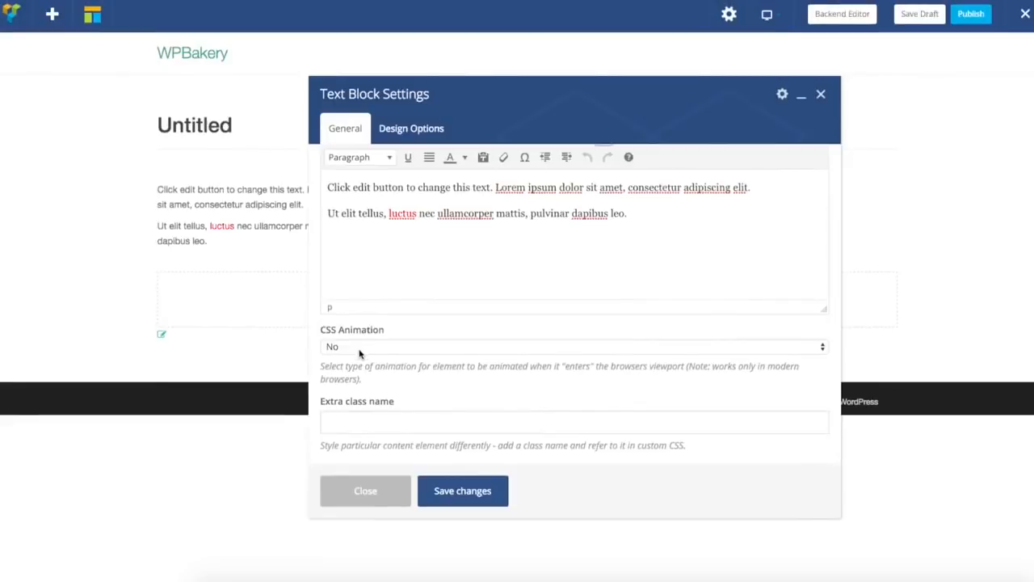
left_click(359, 348)
left_click(393, 373)
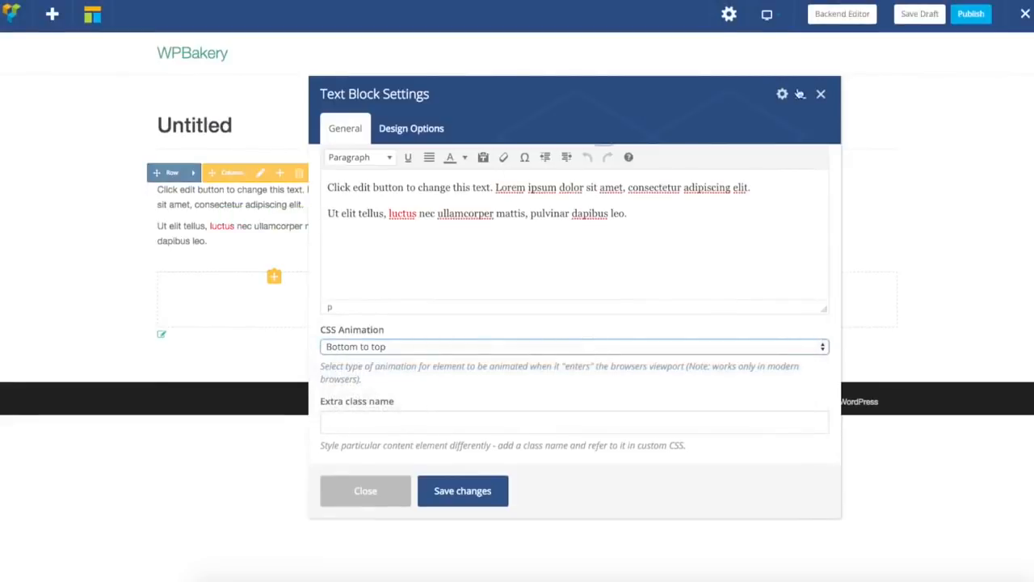
left_click(781, 94)
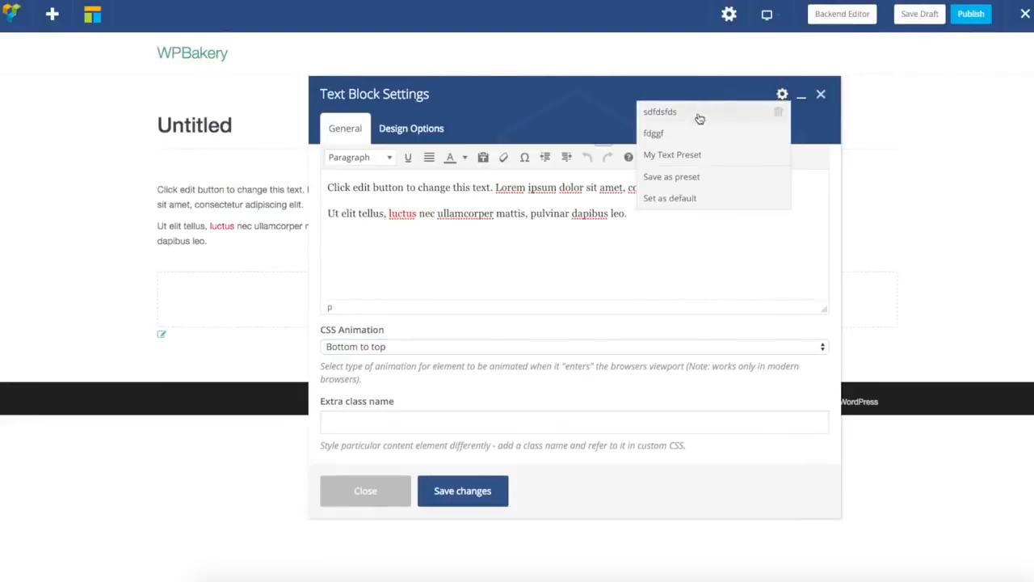
left_click(680, 183)
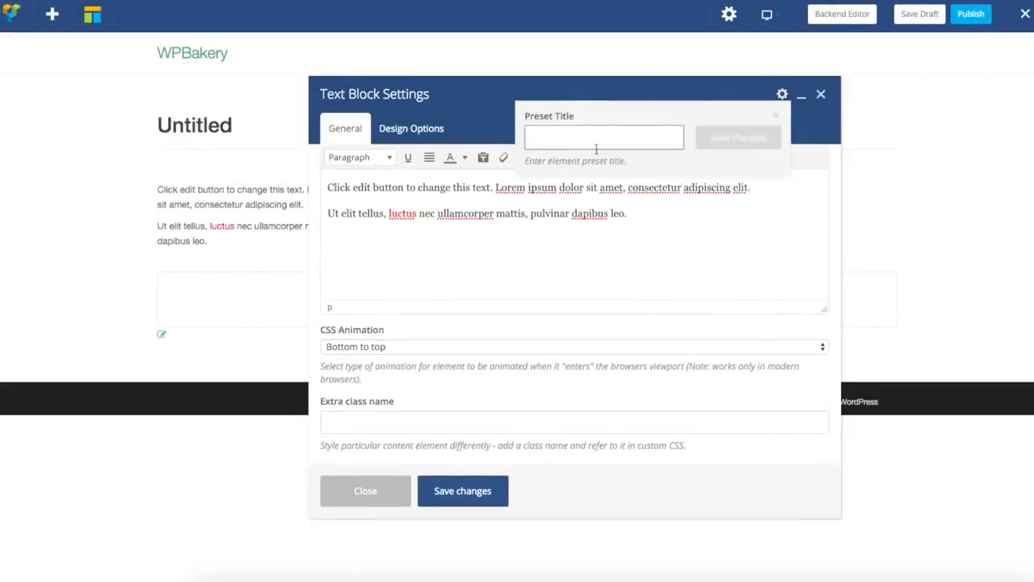
type("MyPreset")
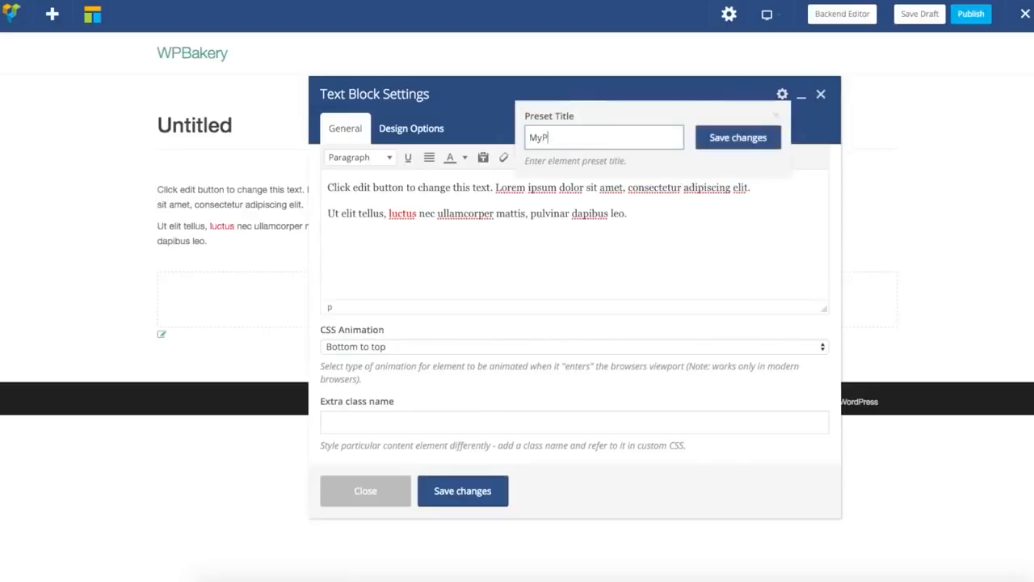
left_click(739, 140)
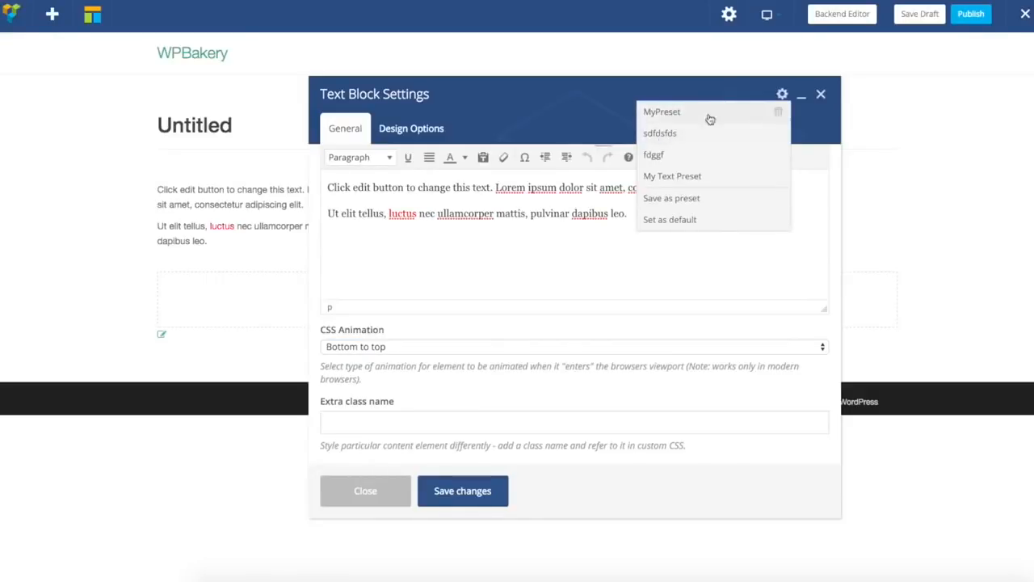
Delete the text block presets "sdfdsfds" and "fdggf", confirming each deletion
left_click(777, 134)
left_click(713, 165)
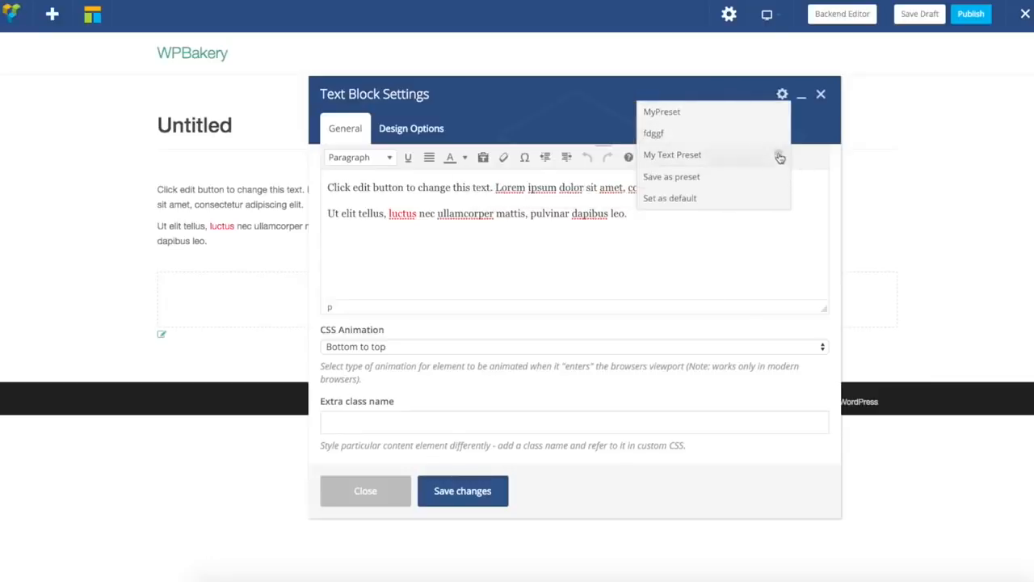
left_click(779, 134)
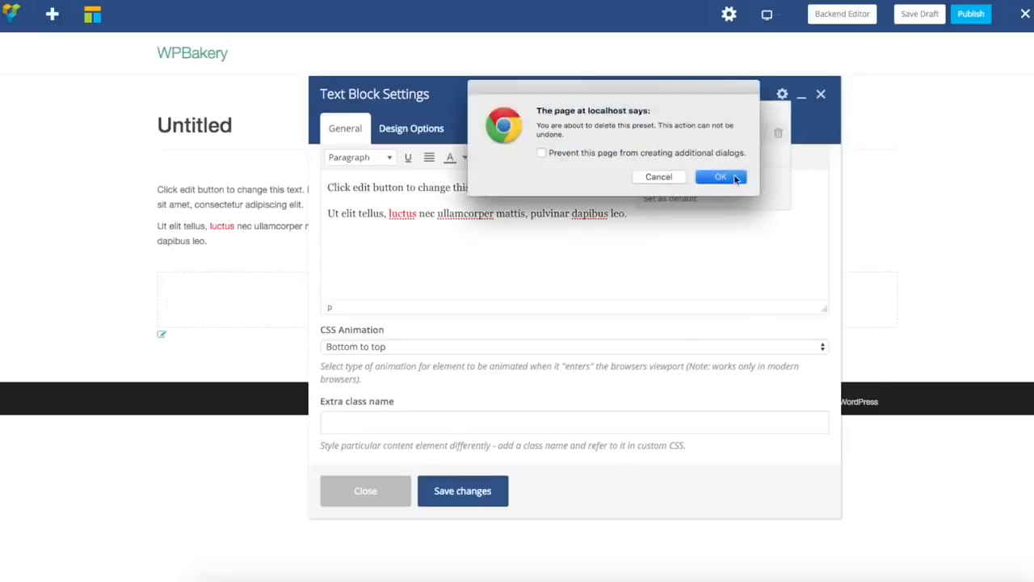
left_click(734, 177)
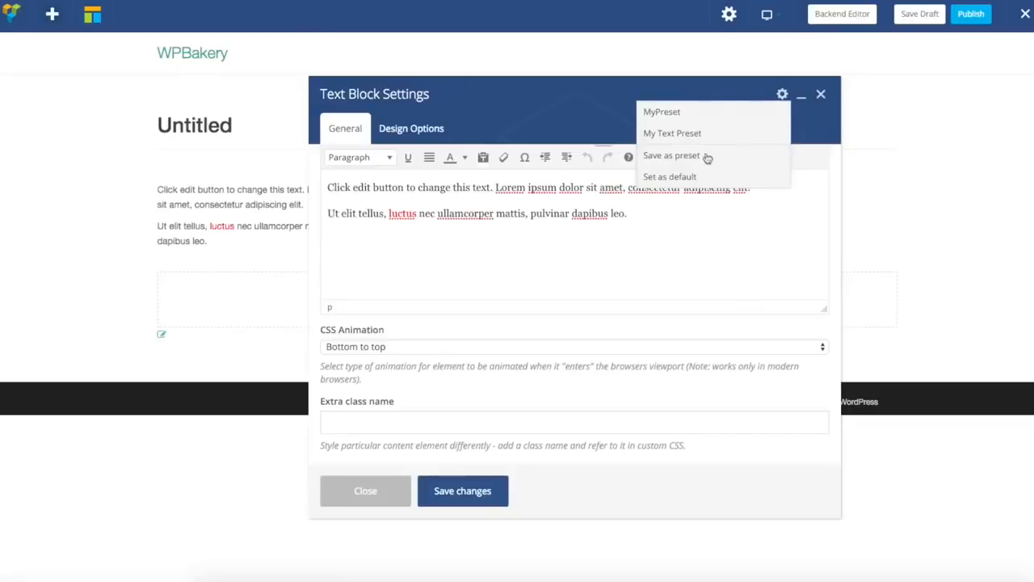
Set the current text block settings as the element's default and close the settings without saving them to the block
left_click(670, 177)
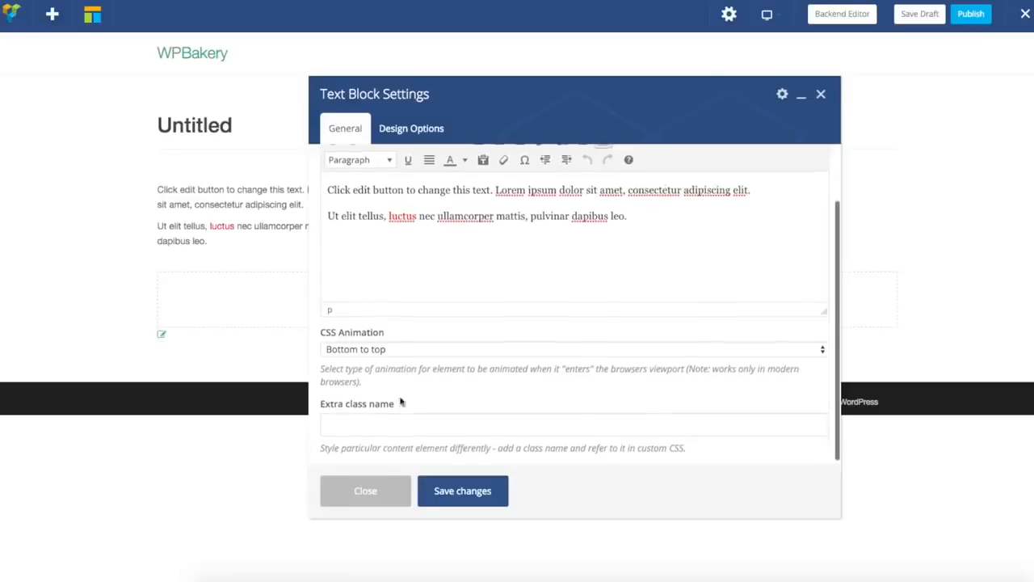
left_click(365, 490)
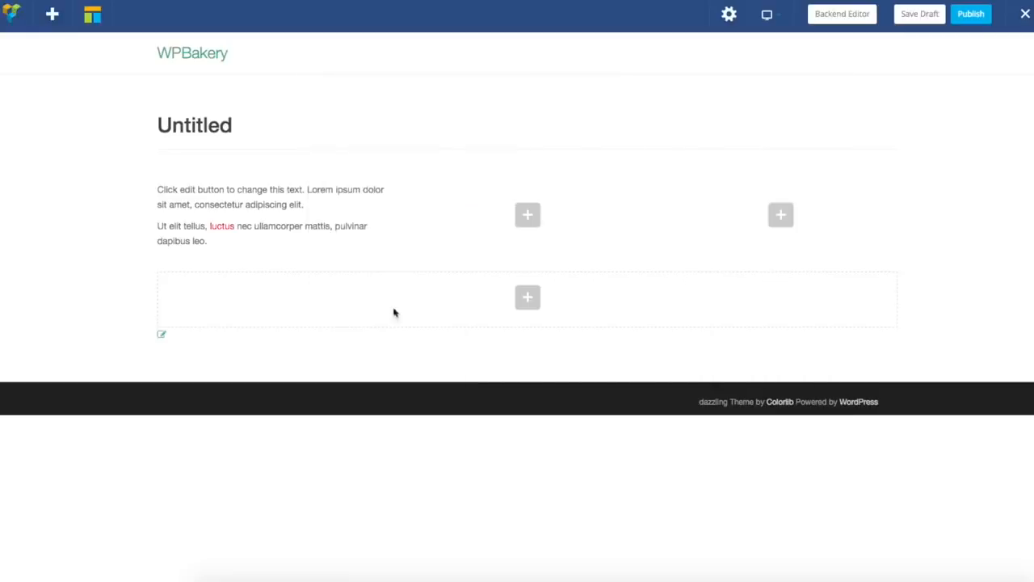
Add a Text Block with its default settings to the row's middle column, check its preset options, and close its settings
left_click(529, 216)
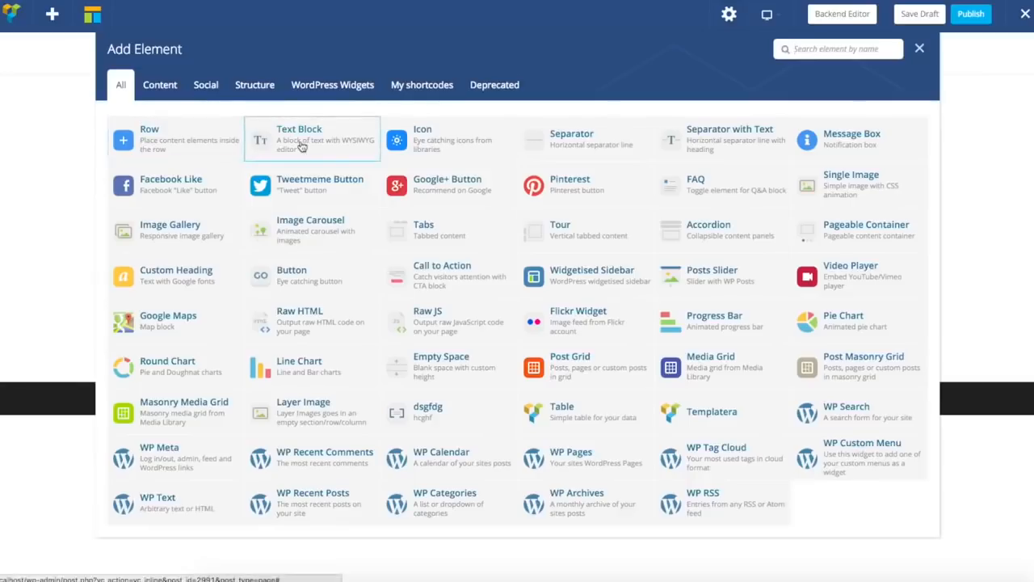
left_click(300, 145)
left_click_drag(742, 96, 687, 119)
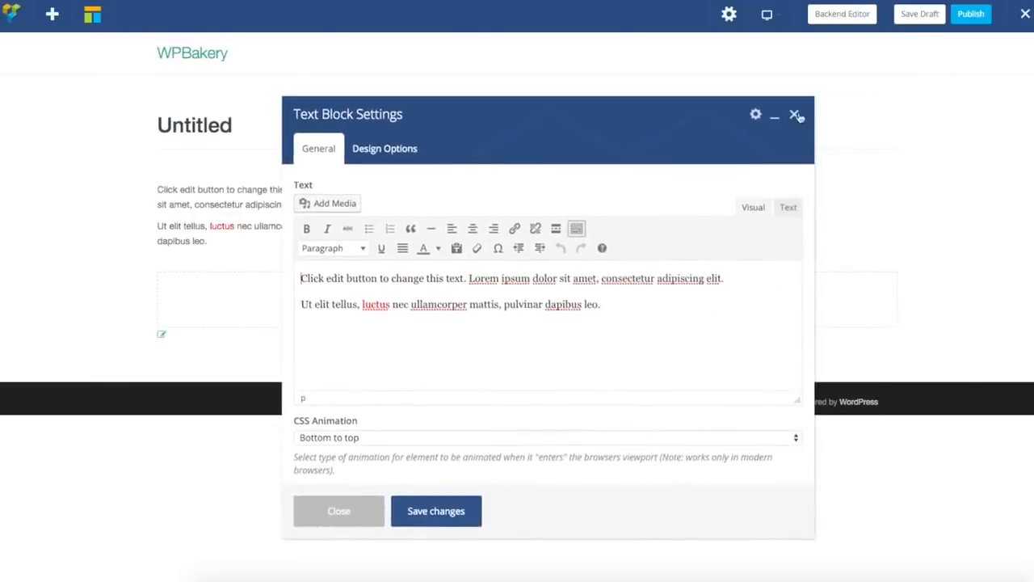
left_click(756, 116)
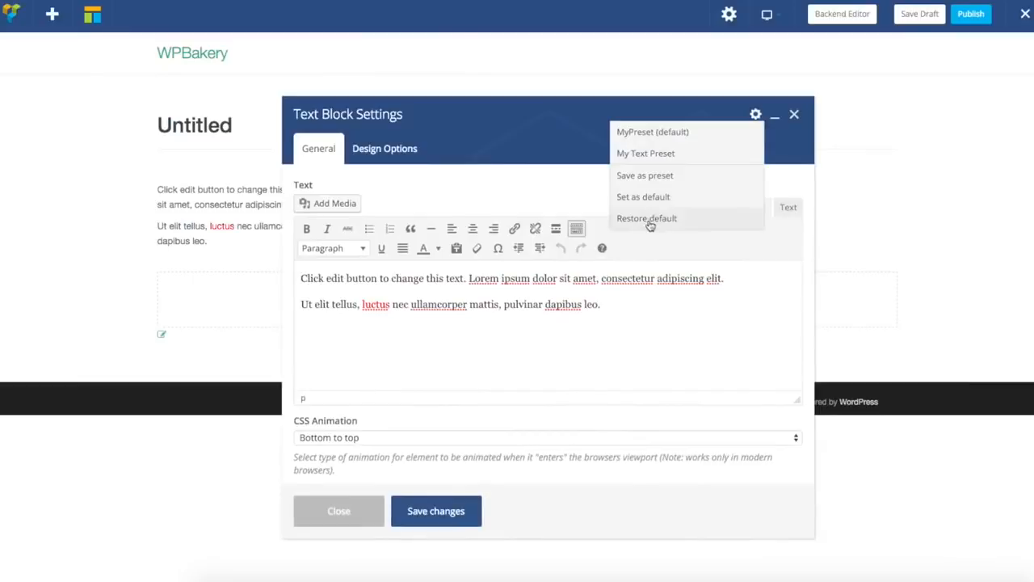
mouse_move(660, 158)
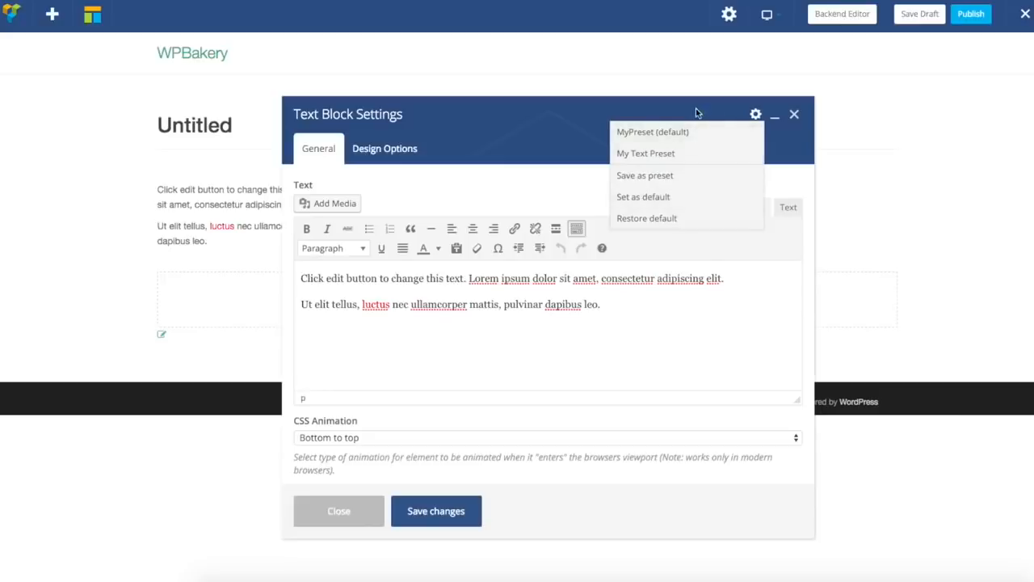
left_click(794, 115)
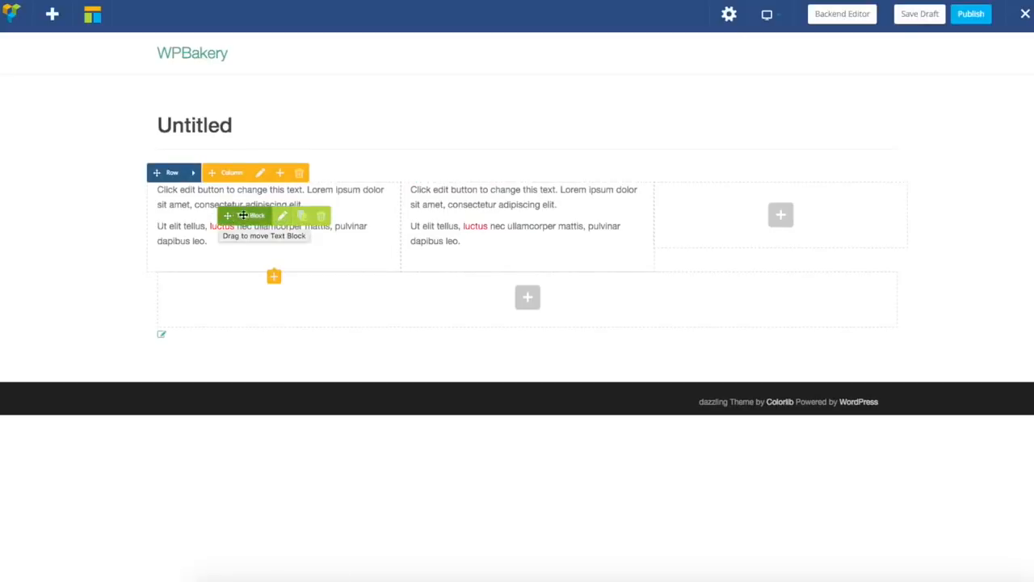
Clone the first column's text block and delete the duplicate, confirming the deletion
left_click(304, 219)
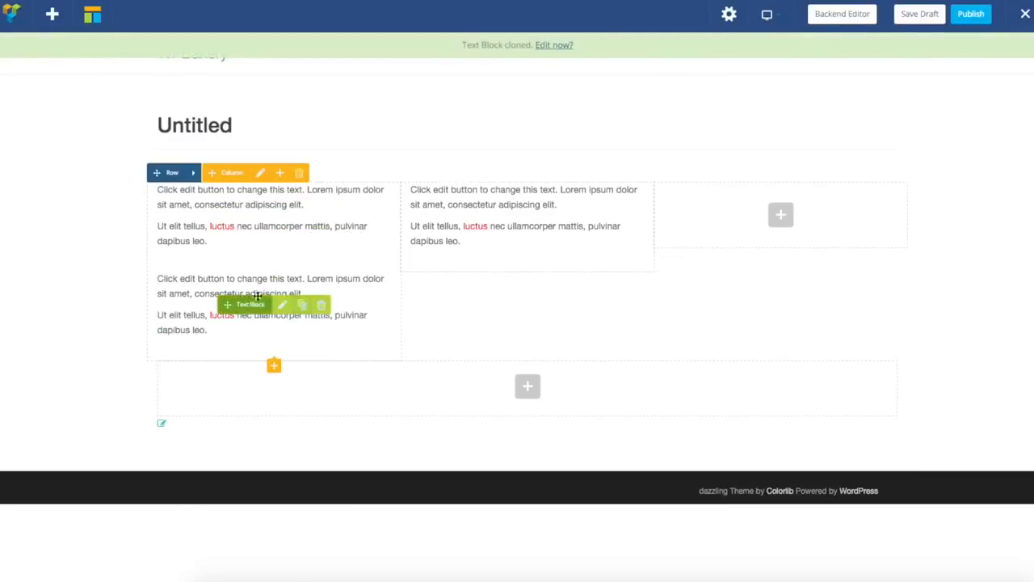
left_click(322, 306)
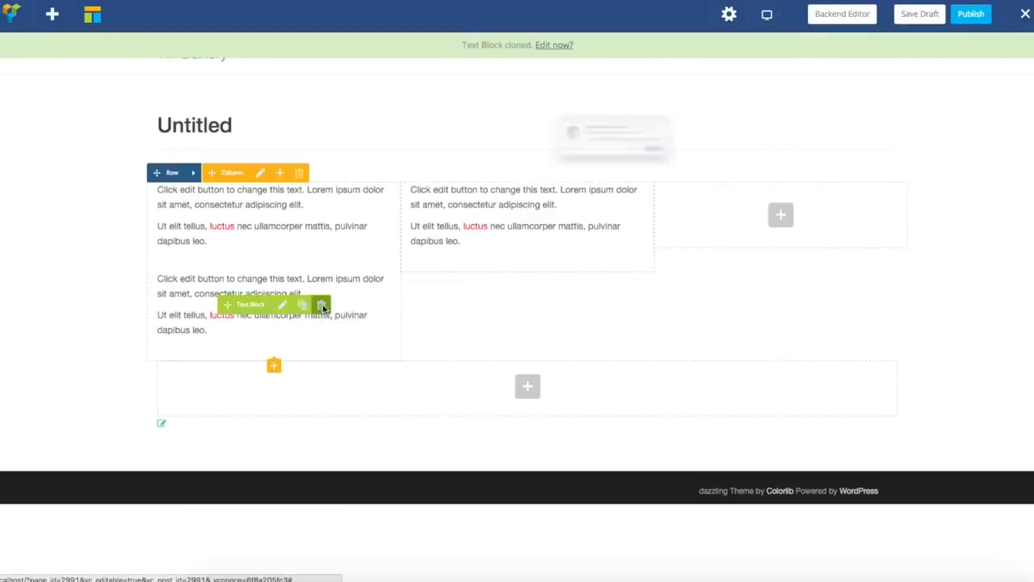
left_click(716, 172)
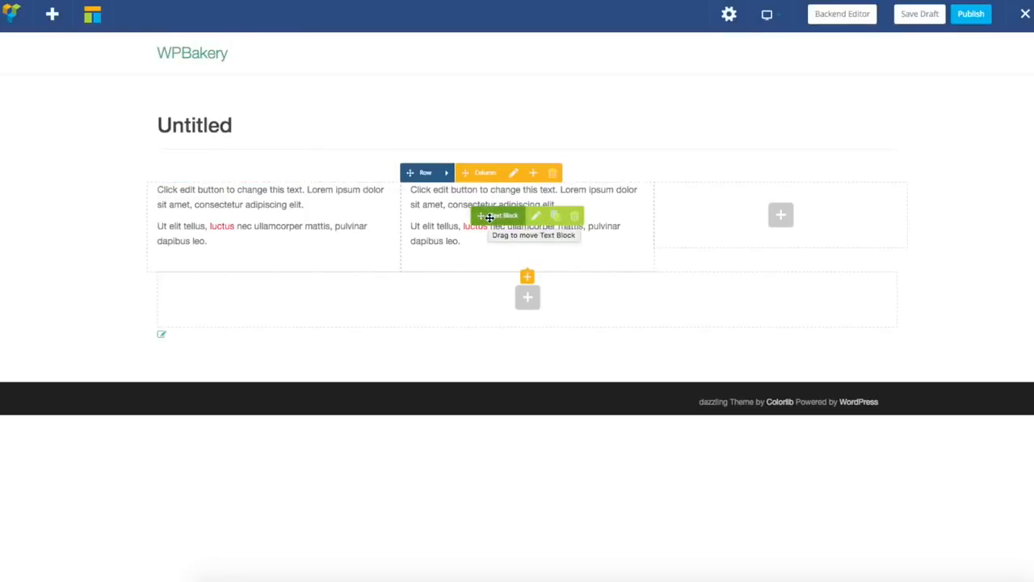
Move the middle column's text block into the third column and back into the middle column
left_click_drag(488, 218, 823, 215)
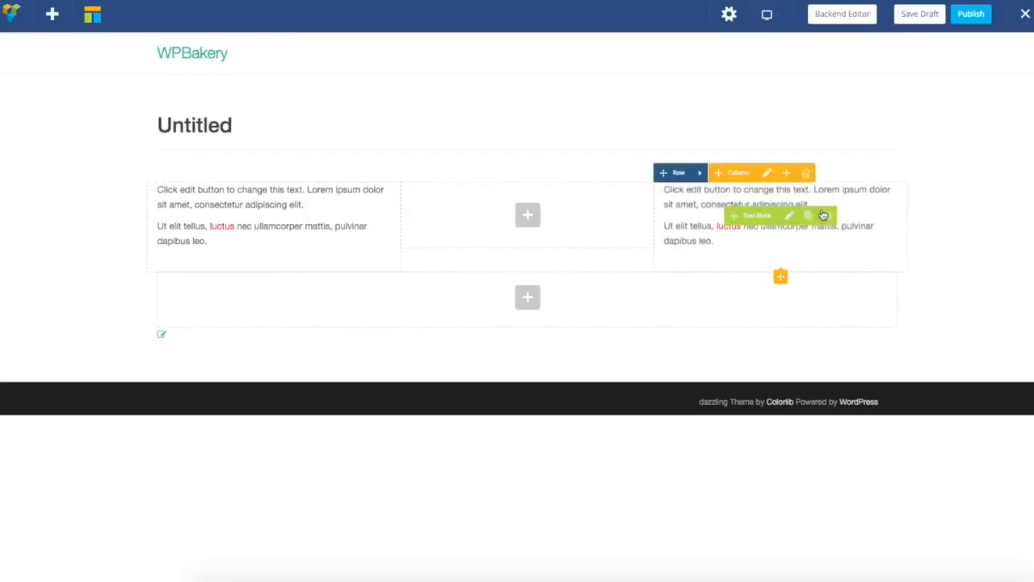
left_click_drag(745, 213, 477, 215)
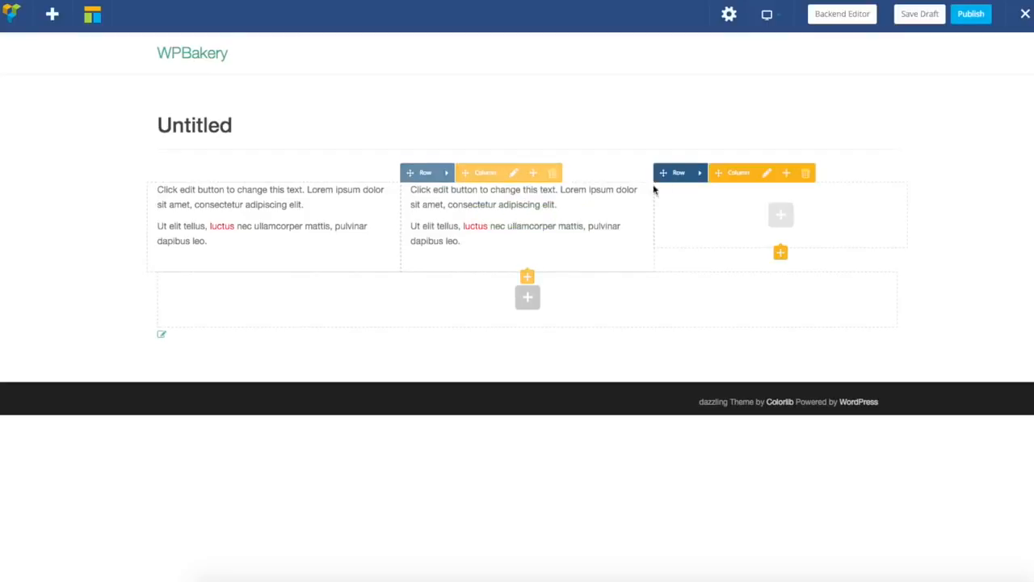
Set the row's background colour to light grey in its design options, save the changes and close the row settings
left_click(447, 173)
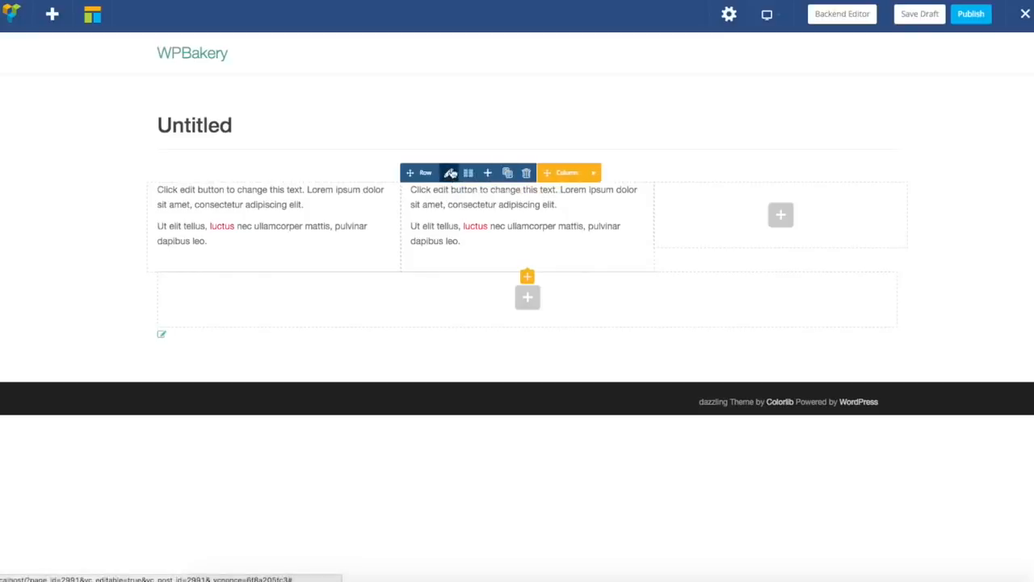
left_click(449, 173)
left_click_drag(473, 122, 717, 181)
left_click(655, 207)
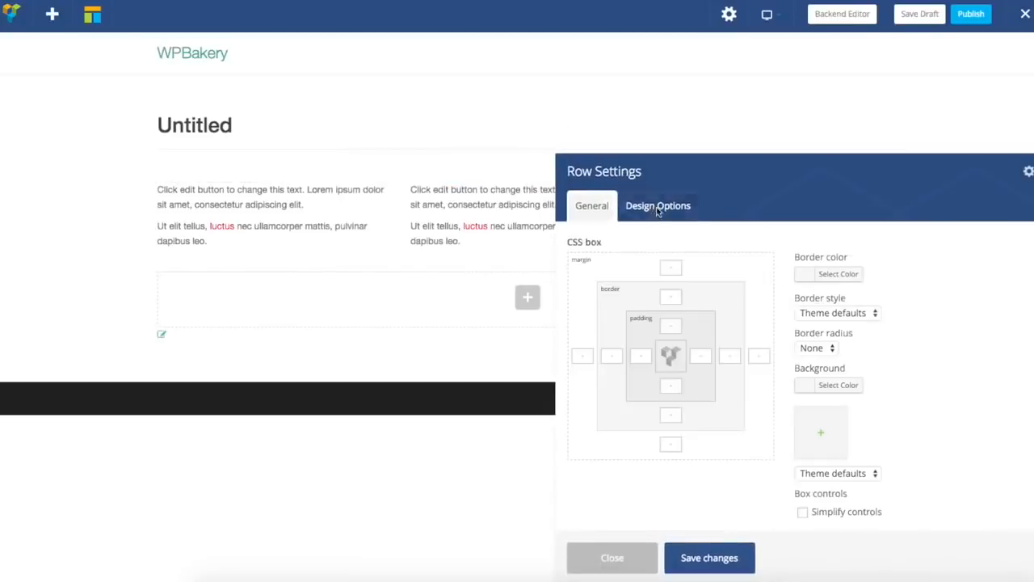
left_click_drag(806, 178, 789, 95)
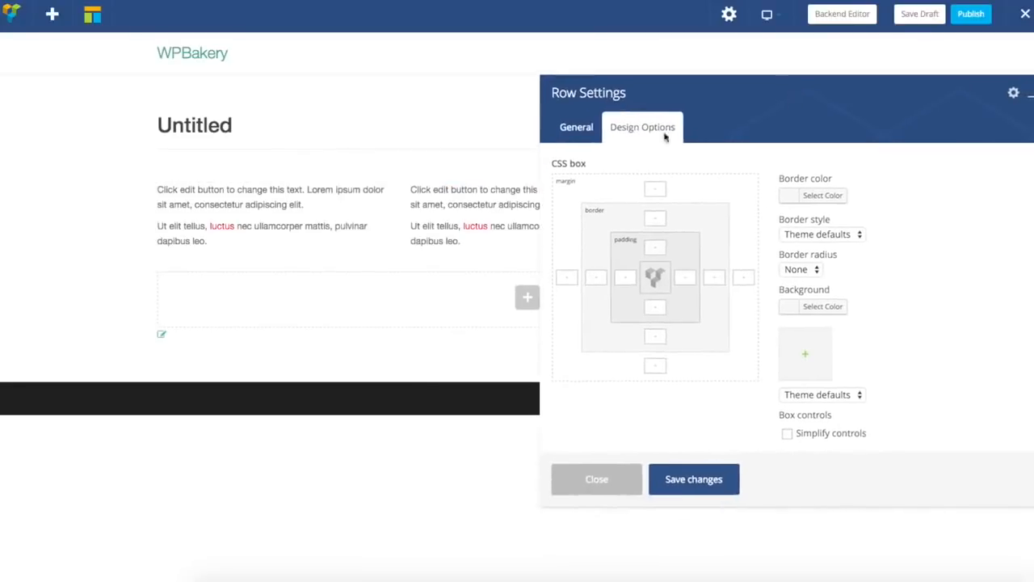
left_click(787, 307)
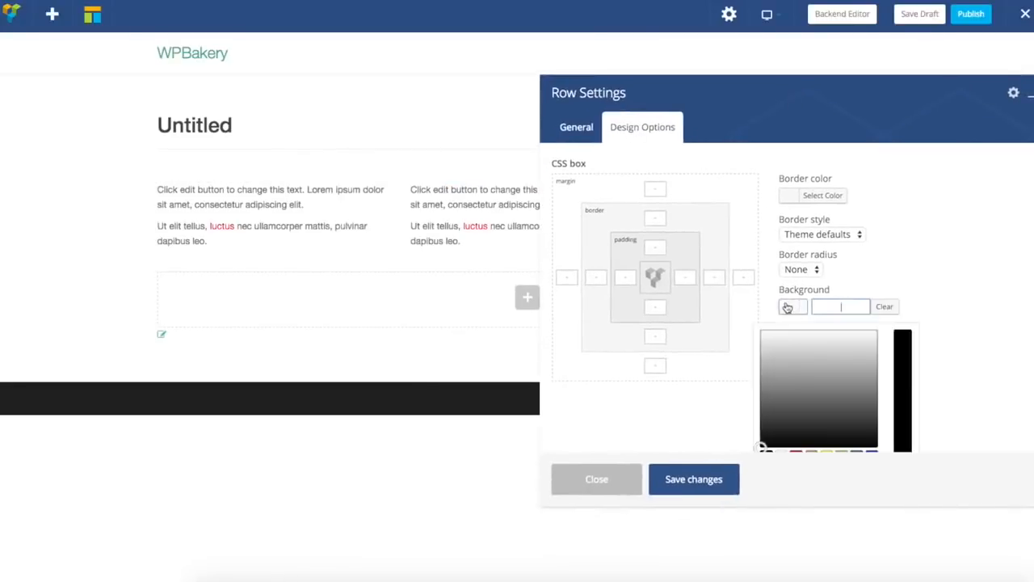
left_click(759, 344)
left_click(741, 403)
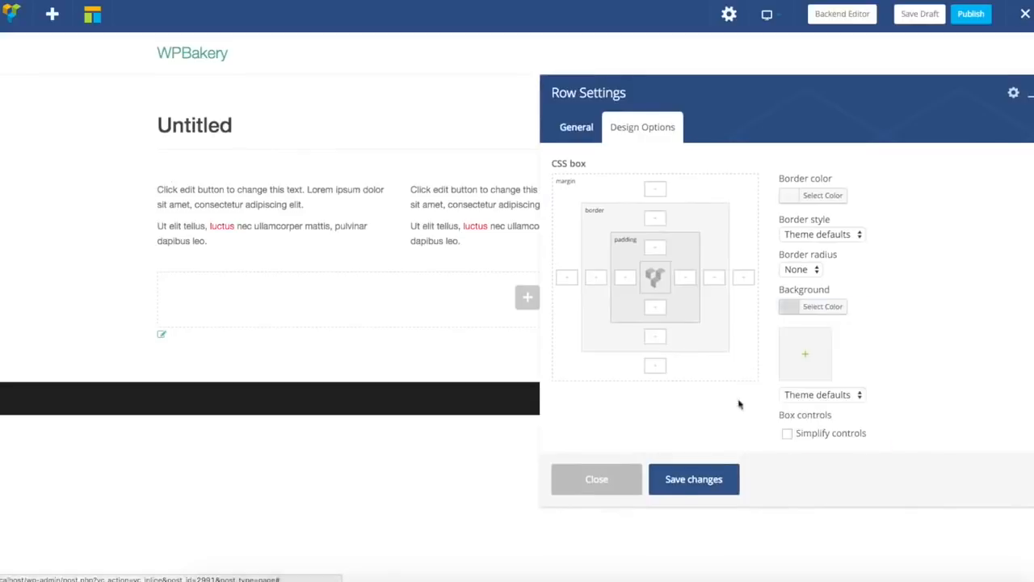
left_click(674, 492)
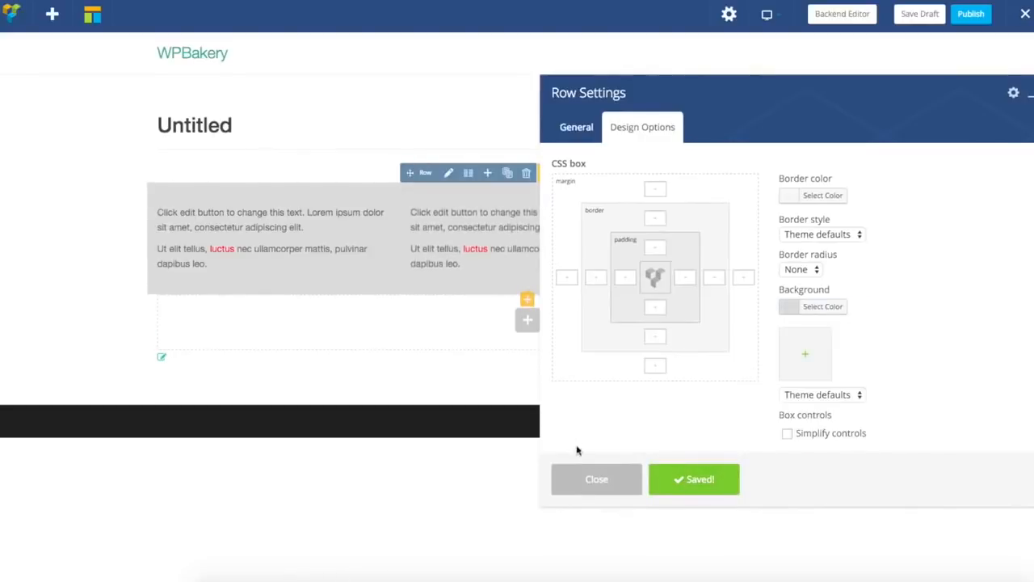
left_click(595, 480)
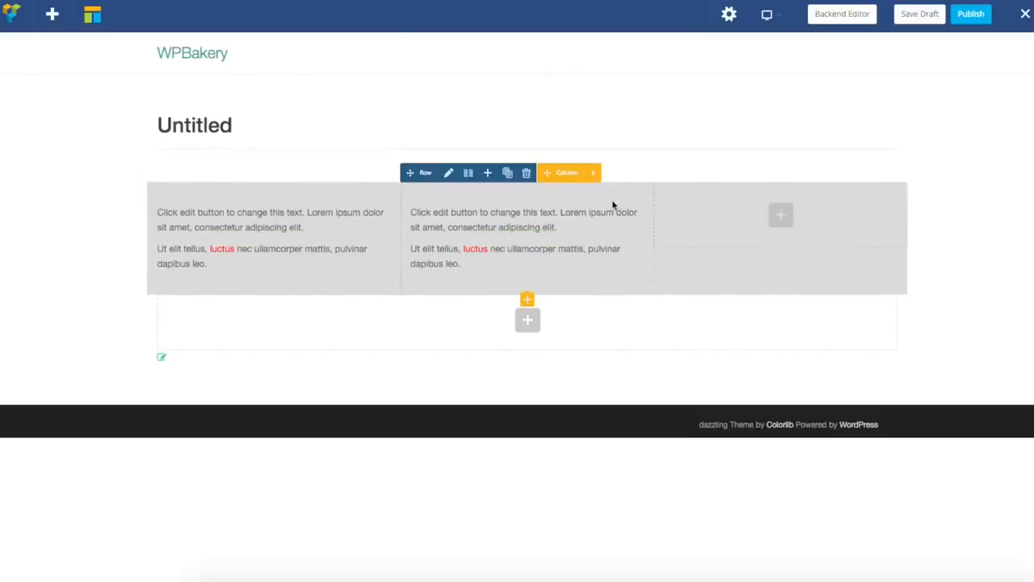
Set the middle column's background to a pale yellow in its design options, save the changes and close the column settings
left_click(593, 173)
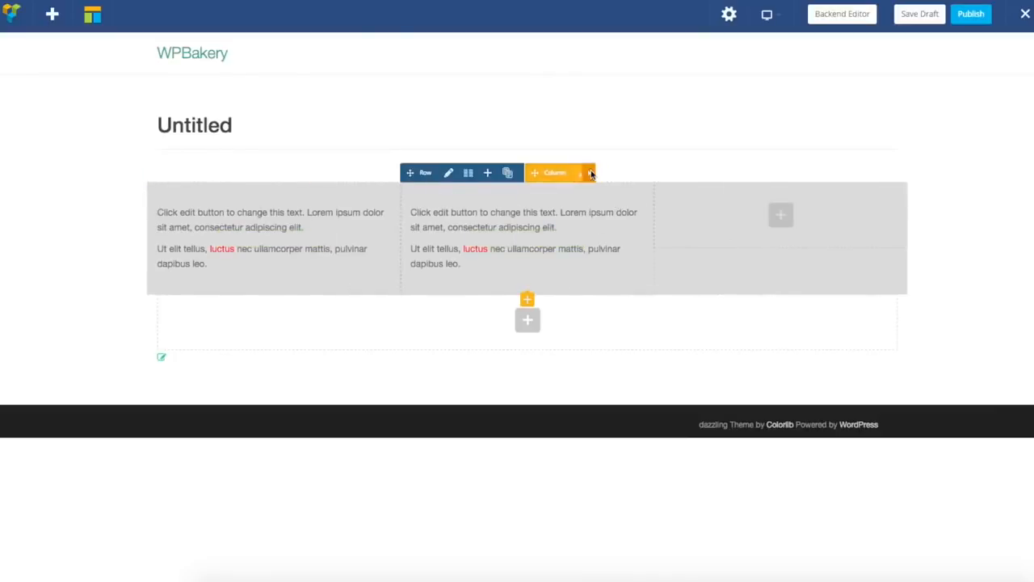
left_click(513, 173)
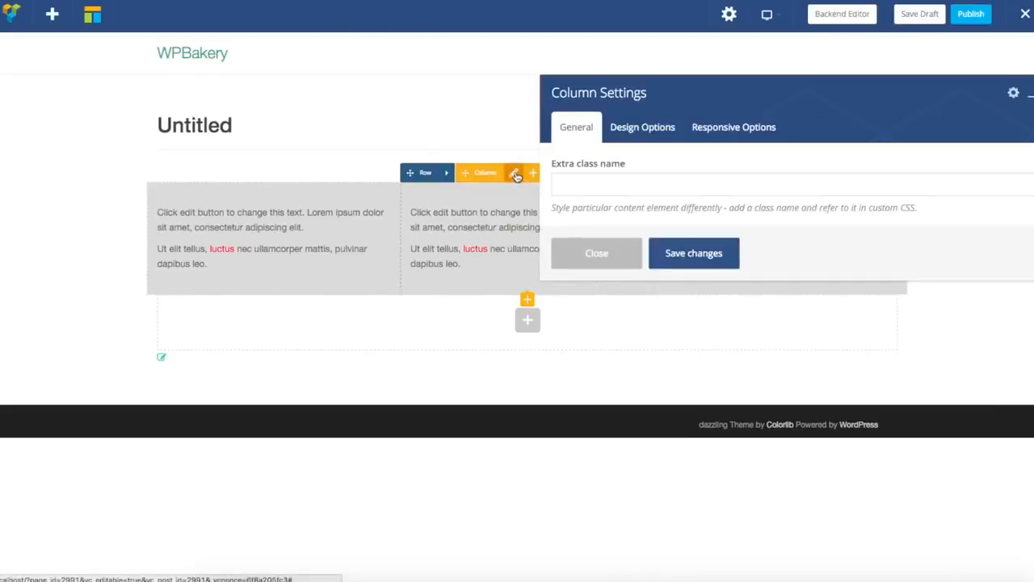
left_click(661, 129)
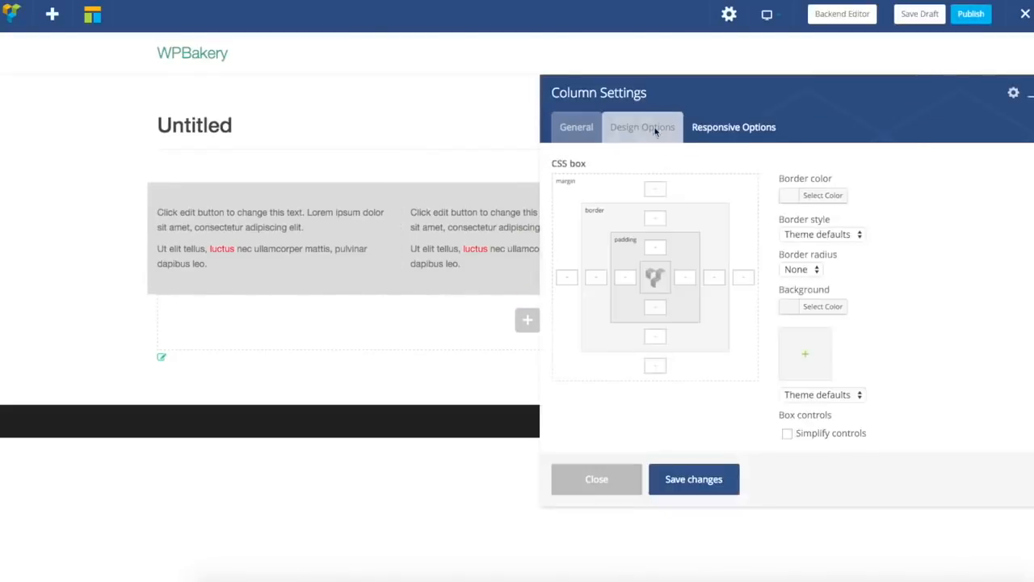
left_click(792, 307)
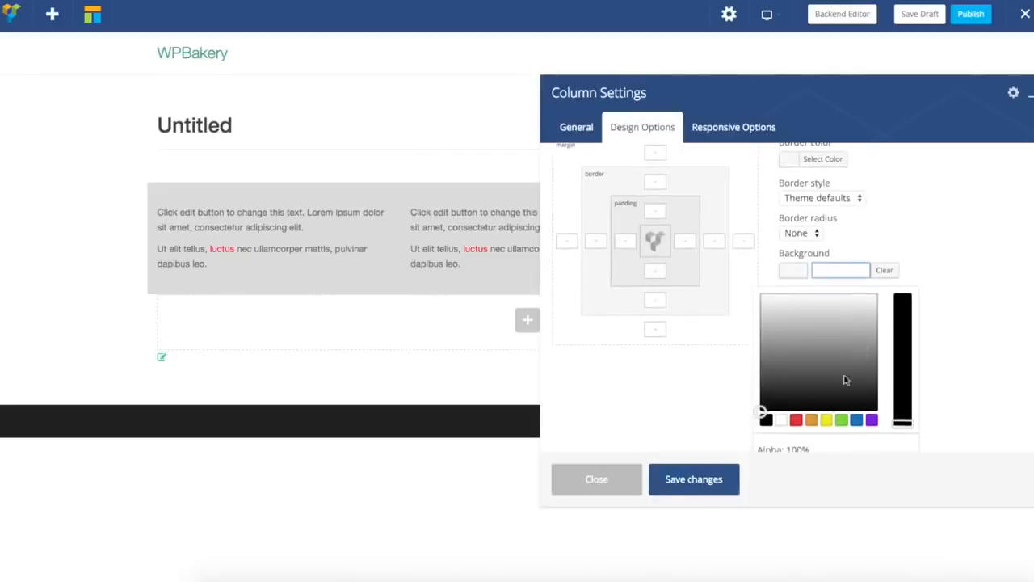
left_click(830, 421)
left_click(779, 310)
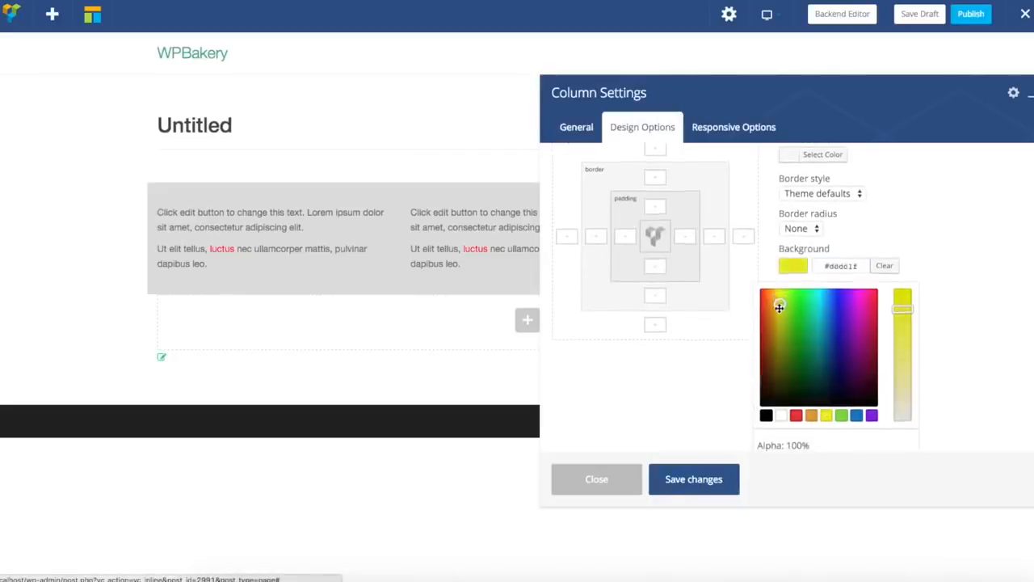
left_click_drag(779, 311, 781, 298)
scroll(861, 299, "up", 1)
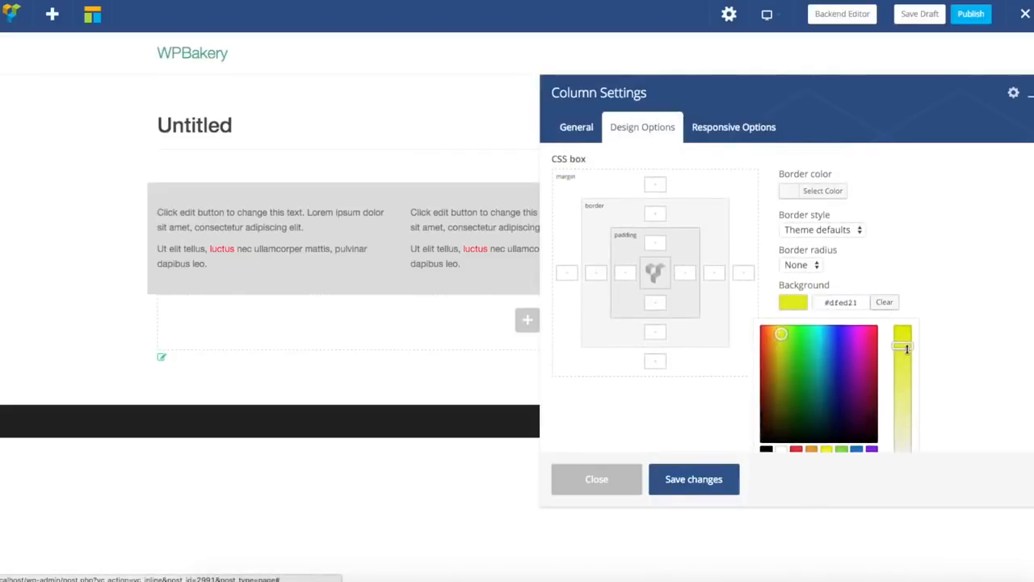
left_click_drag(905, 348, 907, 395)
left_click(959, 251)
left_click(685, 478)
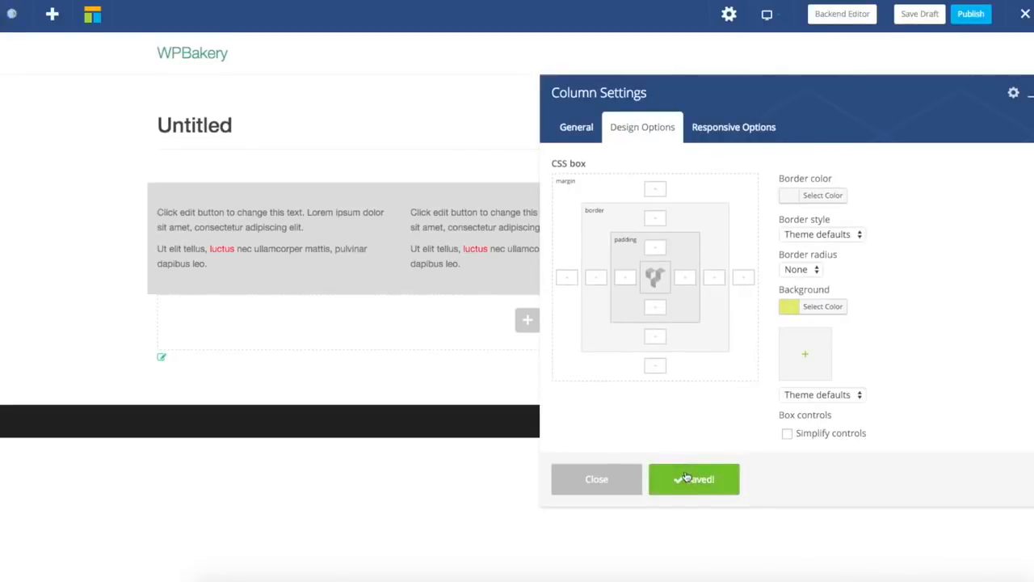
left_click(599, 479)
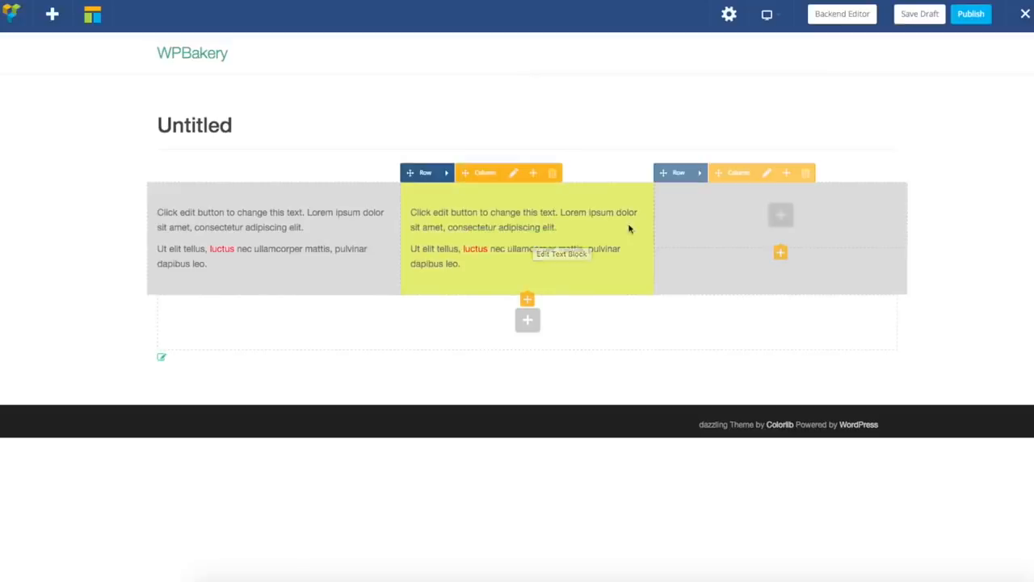
Review the row's column gap choices, try switching the full height option on and off, and close the row settings without saving
left_click(449, 174)
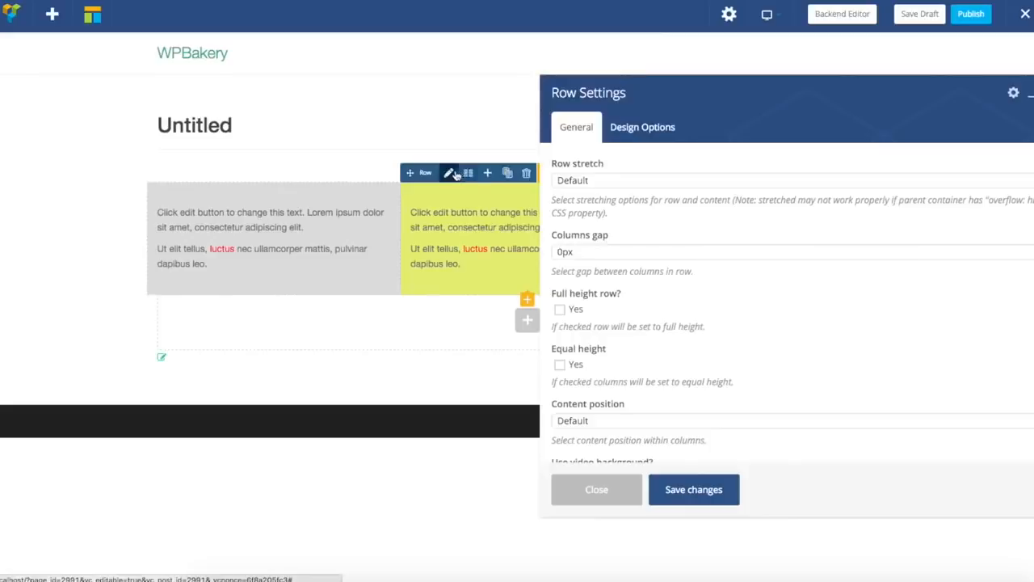
left_click(592, 253)
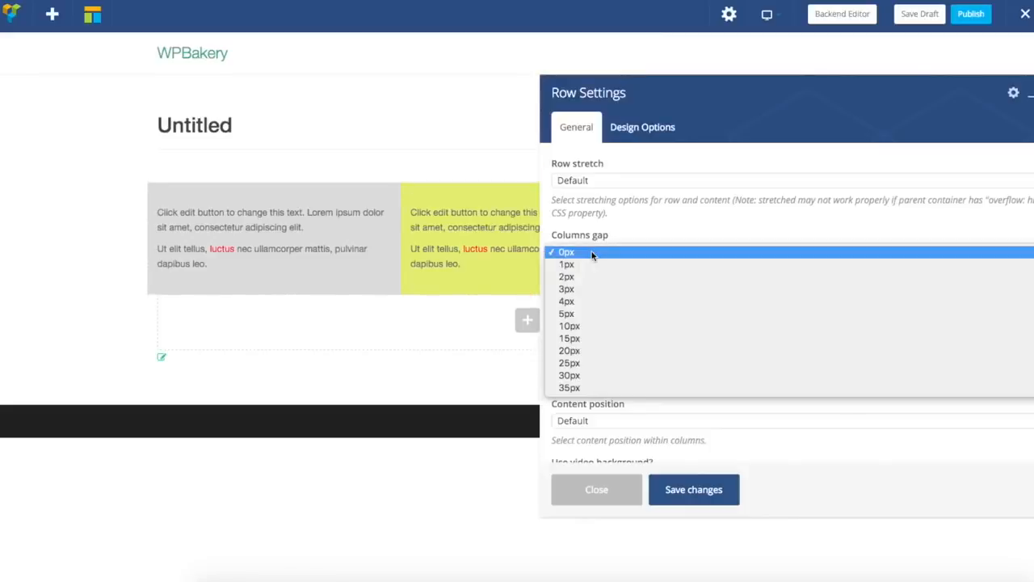
left_click(598, 252)
scroll(614, 275, "down", 1)
left_click(560, 278)
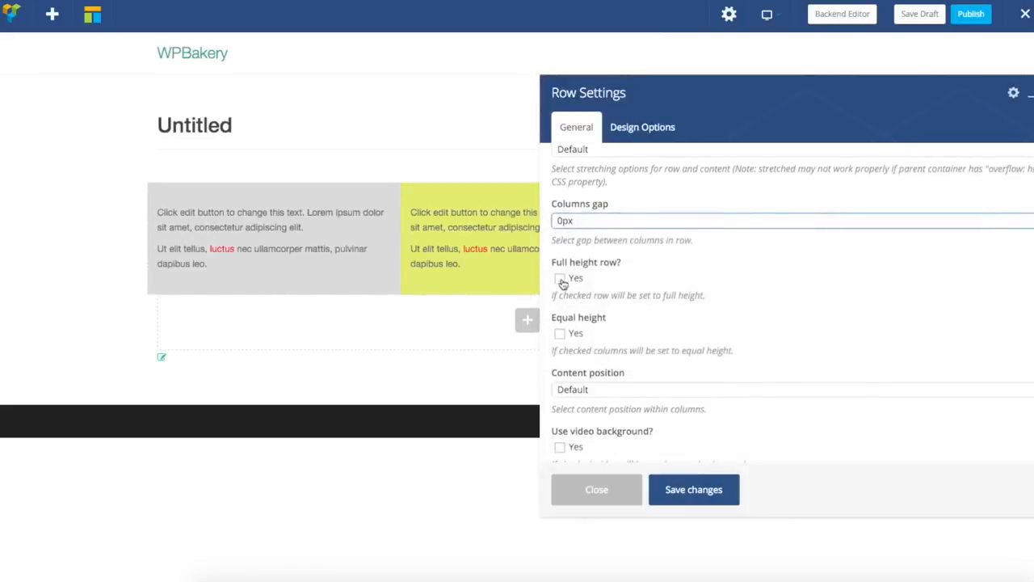
left_click(560, 278)
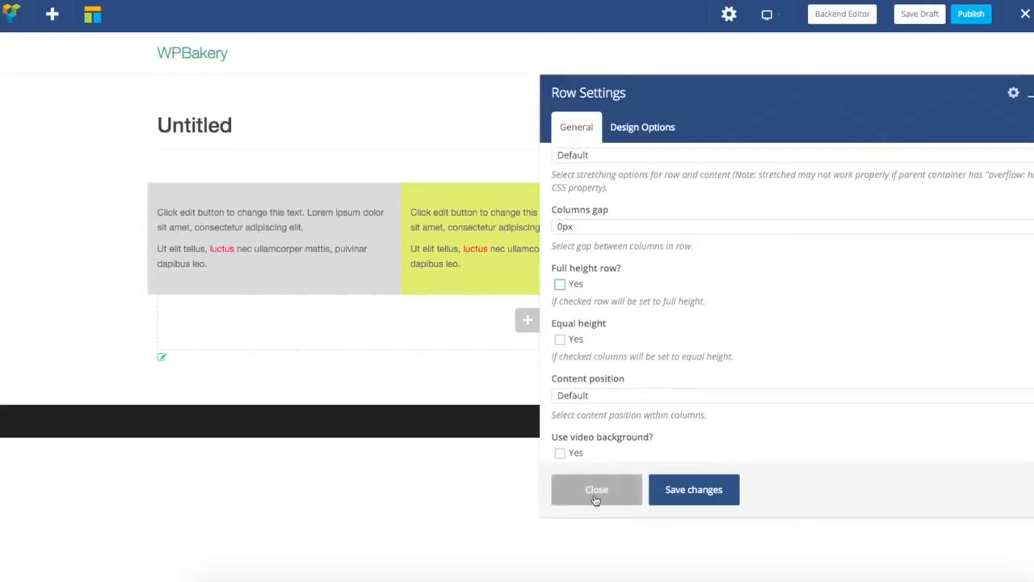
left_click_drag(824, 104, 624, 96)
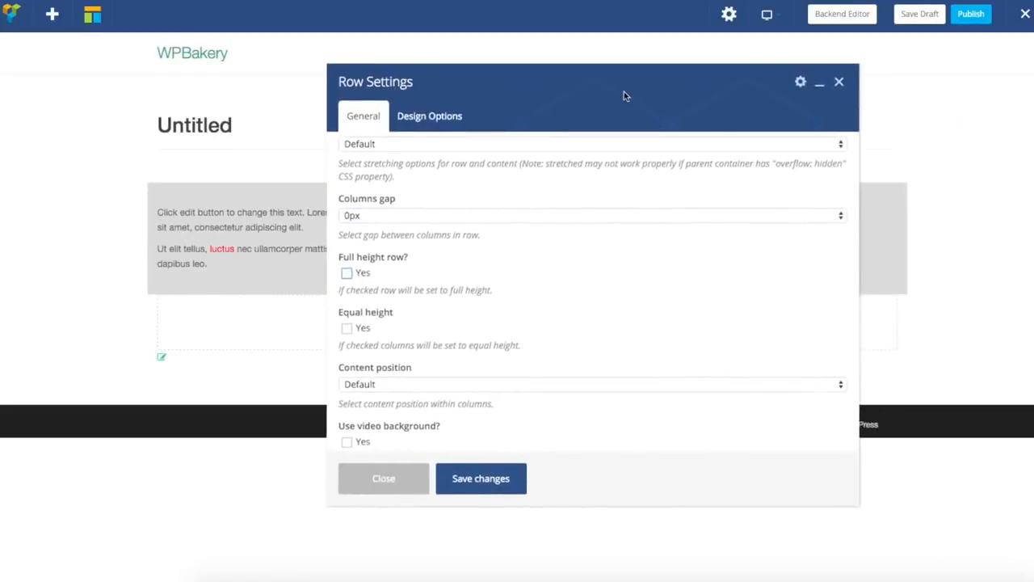
left_click(386, 478)
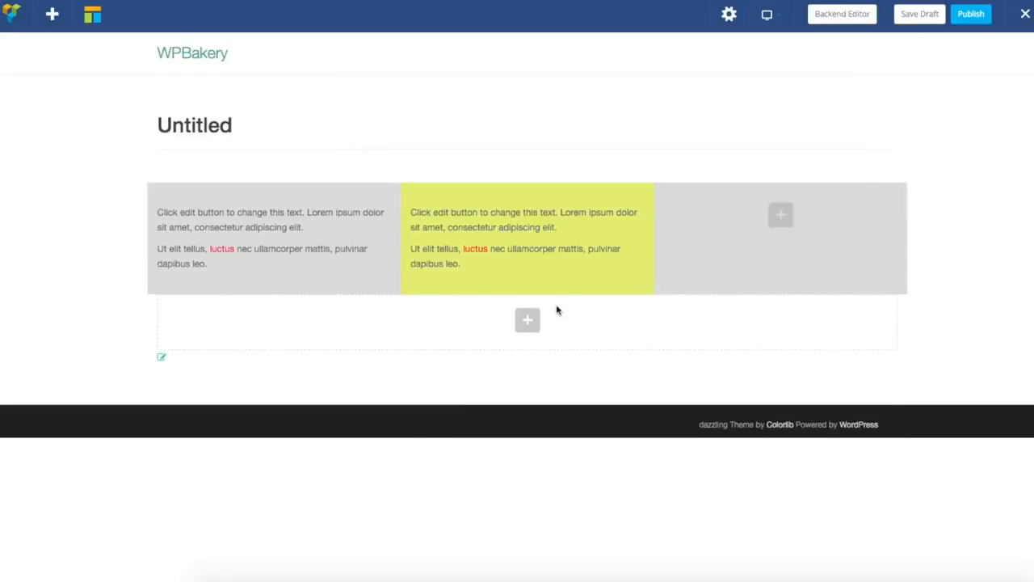
Add a Single Image element below the text block in the first column
mouse_move(592, 281)
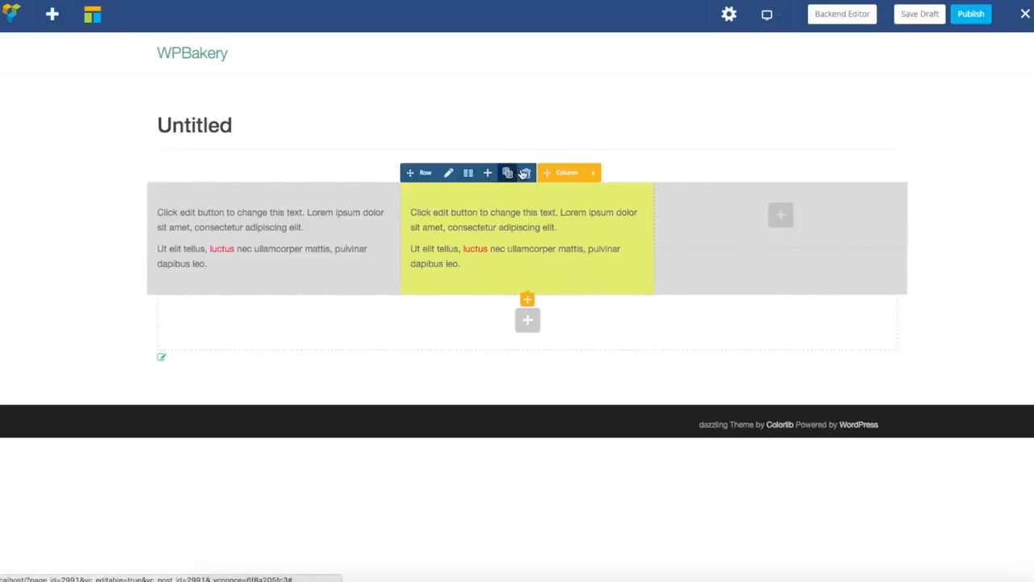
mouse_move(275, 299)
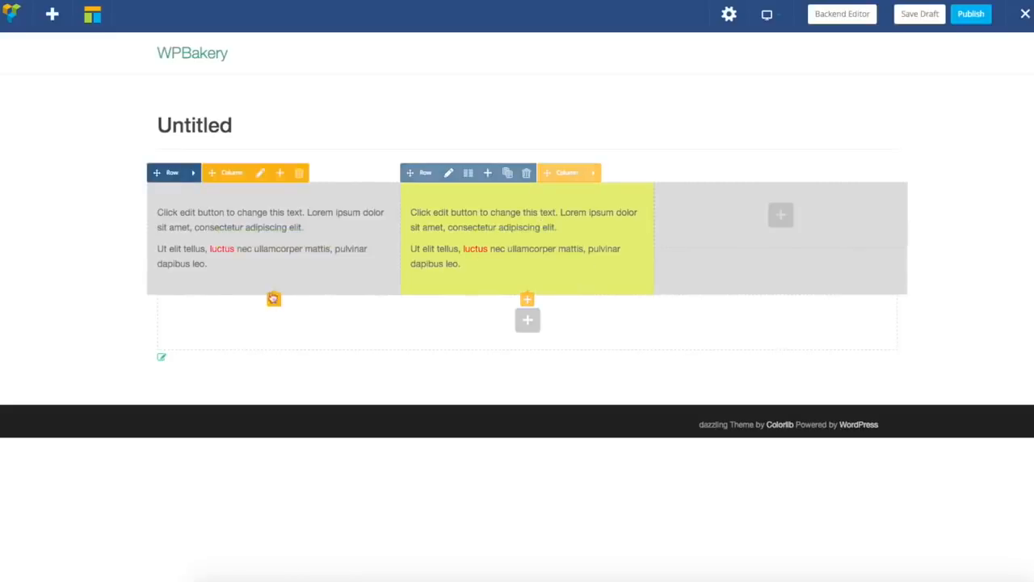
left_click(274, 300)
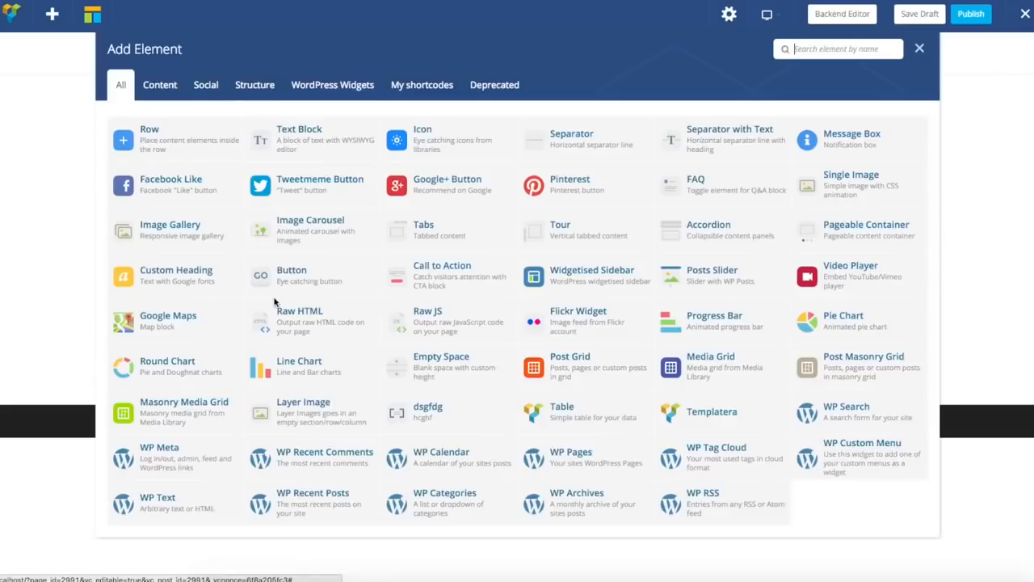
left_click(838, 181)
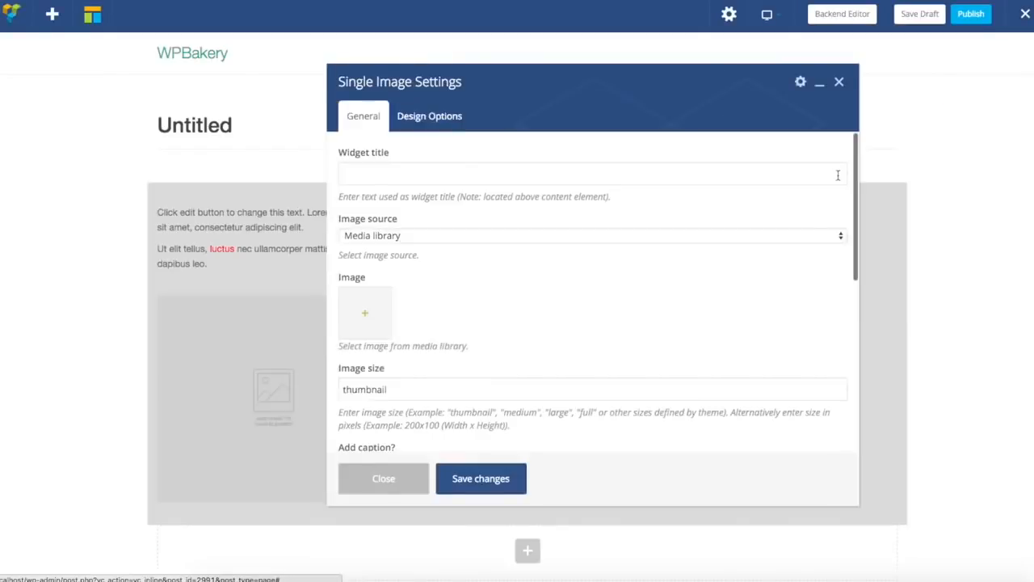
Pick the Map_Icon image from the media library for the Single Image element and save the changes
left_click_drag(522, 103, 870, 96)
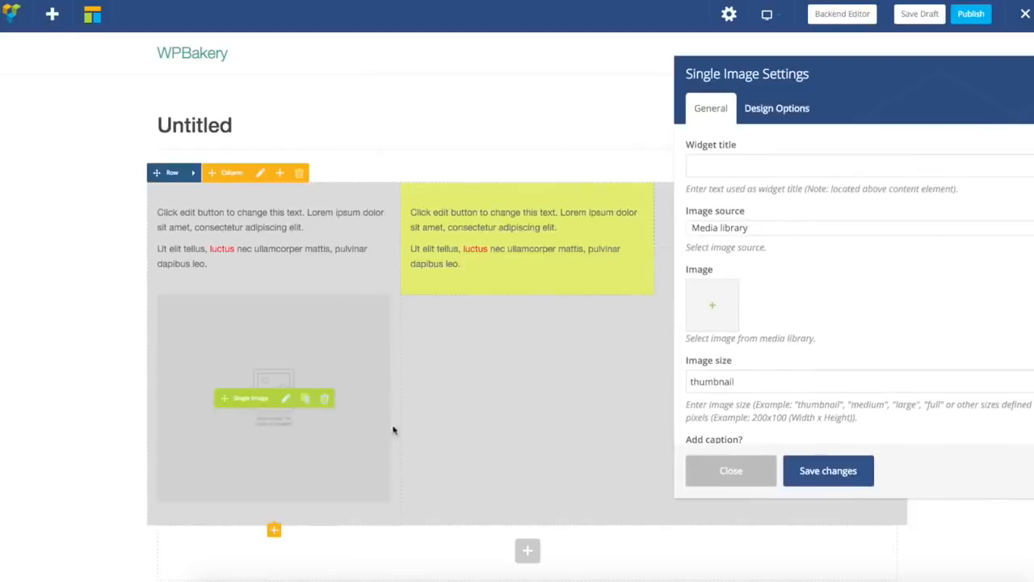
left_click(713, 302)
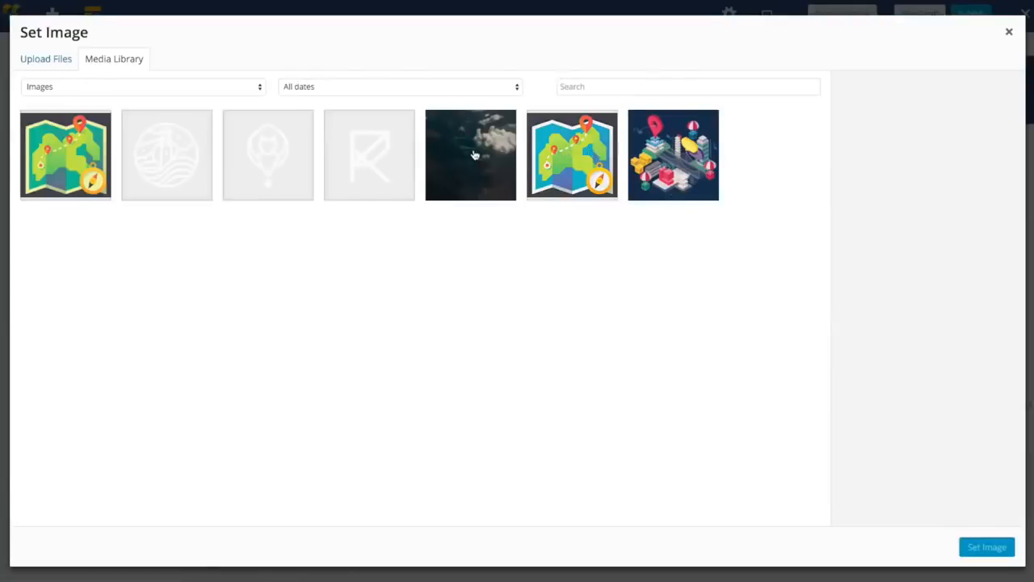
left_click(540, 173)
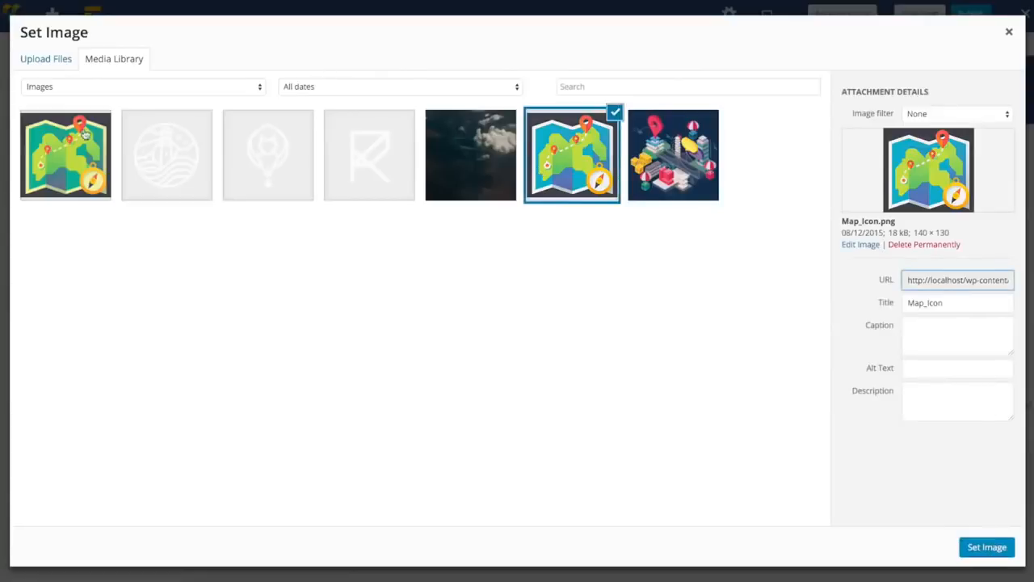
left_click(46, 59)
left_click(134, 65)
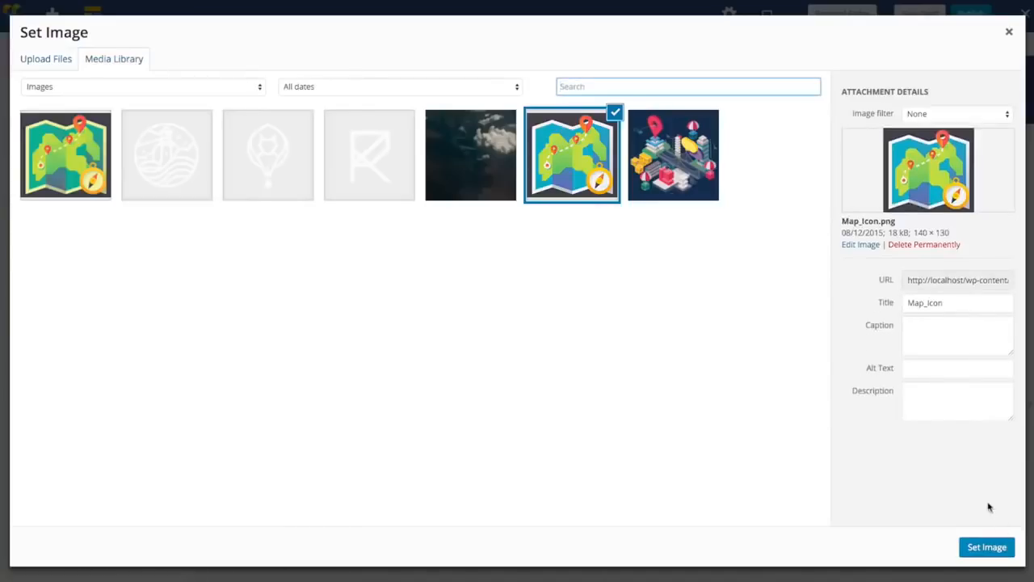
left_click(989, 547)
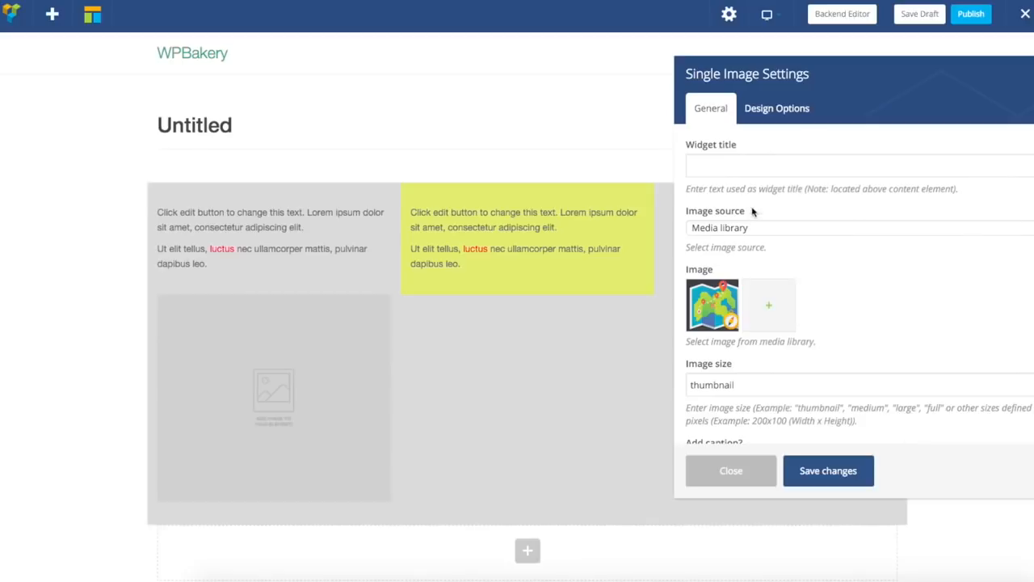
left_click(808, 466)
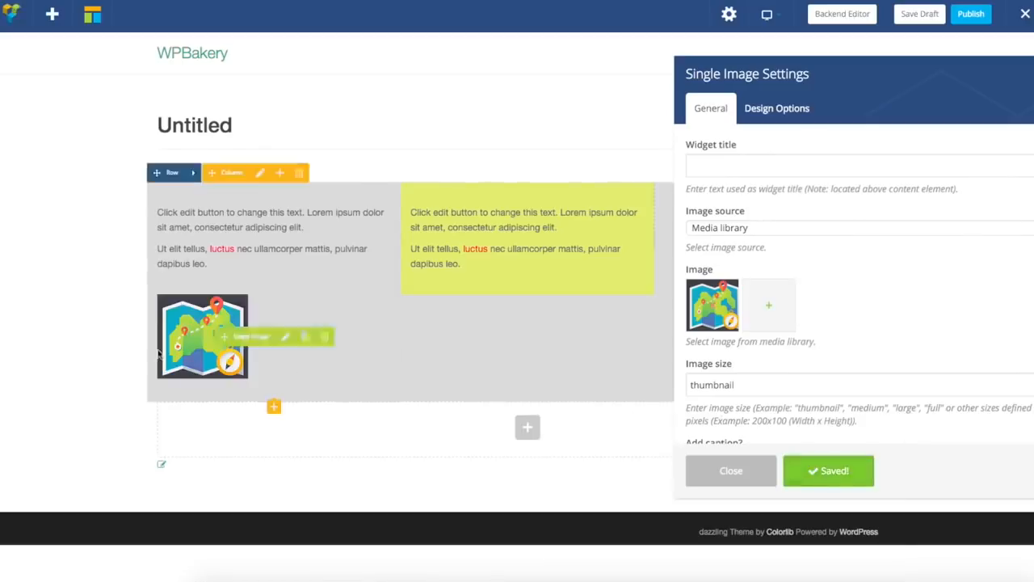
Set the image alignment to Center in the Single Image settings and save the changes
left_click_drag(891, 75, 564, 49)
scroll(456, 281, "down", 3)
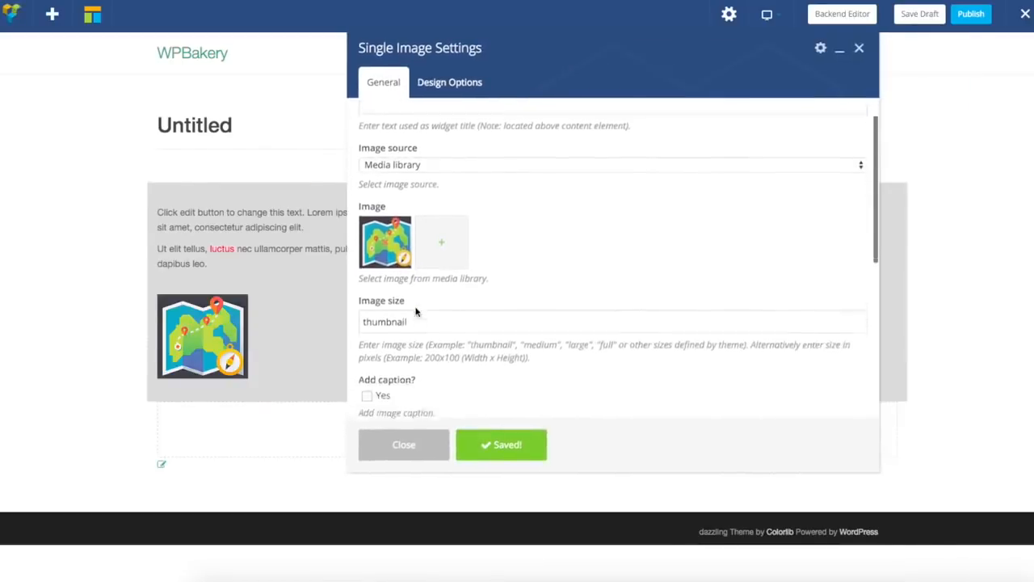
scroll(528, 272, "down", 1)
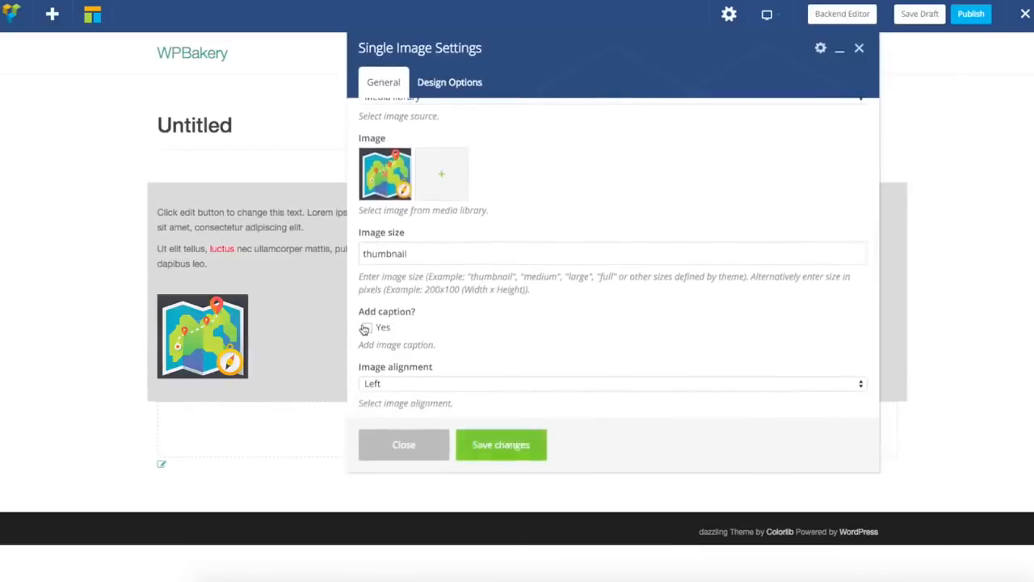
scroll(549, 307, "down", 1)
left_click(440, 346)
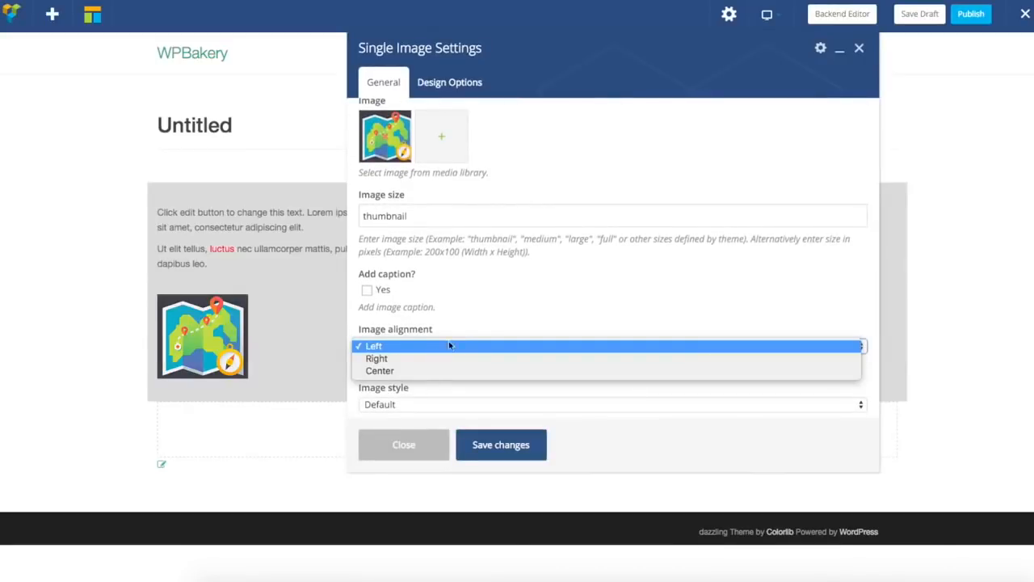
left_click(525, 313)
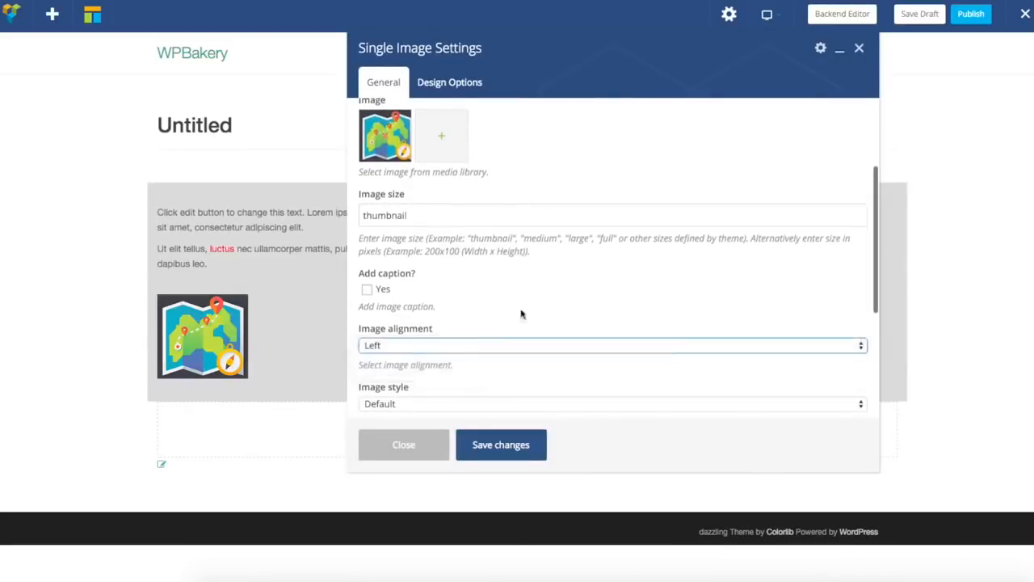
left_click(408, 354)
left_click(500, 445)
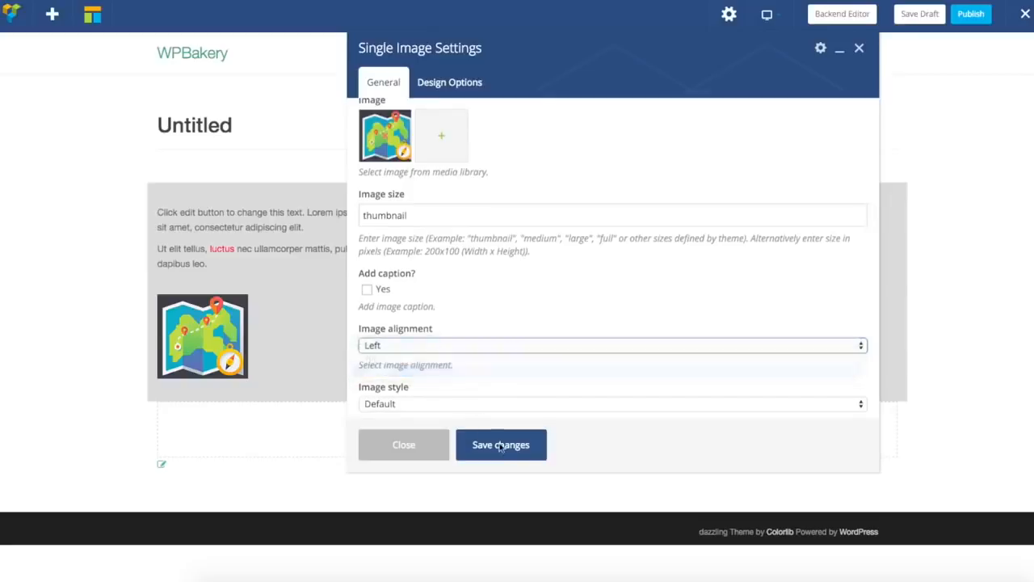
Set the image style to Circle and save the changes
scroll(541, 324, "down", 1)
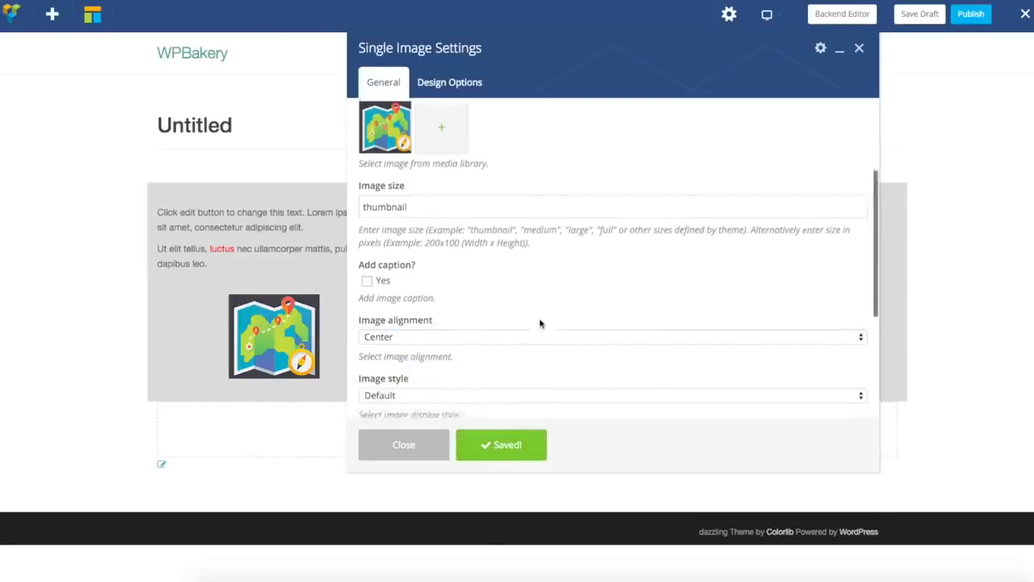
scroll(540, 323, "down", 2)
left_click(423, 309)
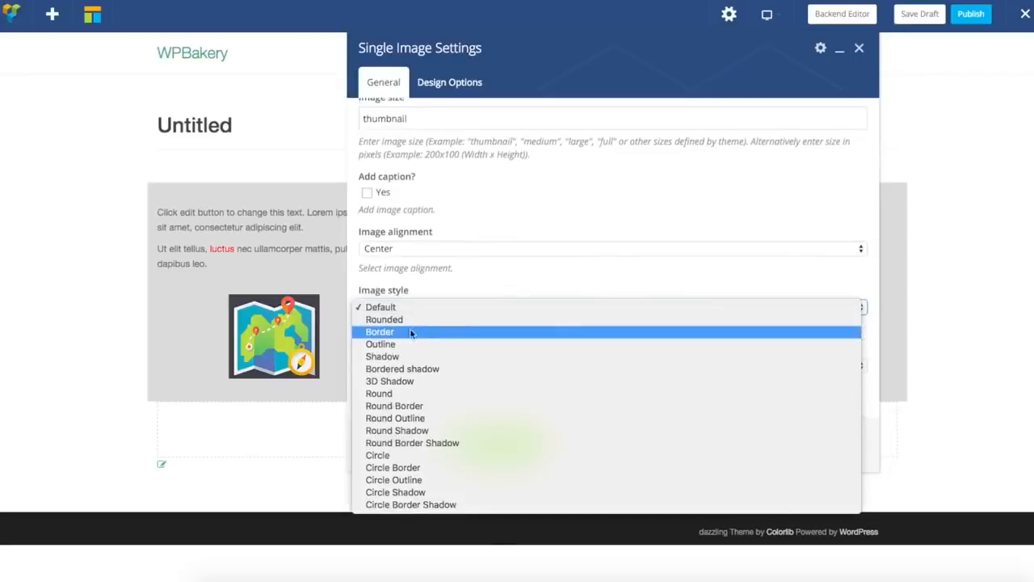
left_click(405, 457)
left_click(499, 436)
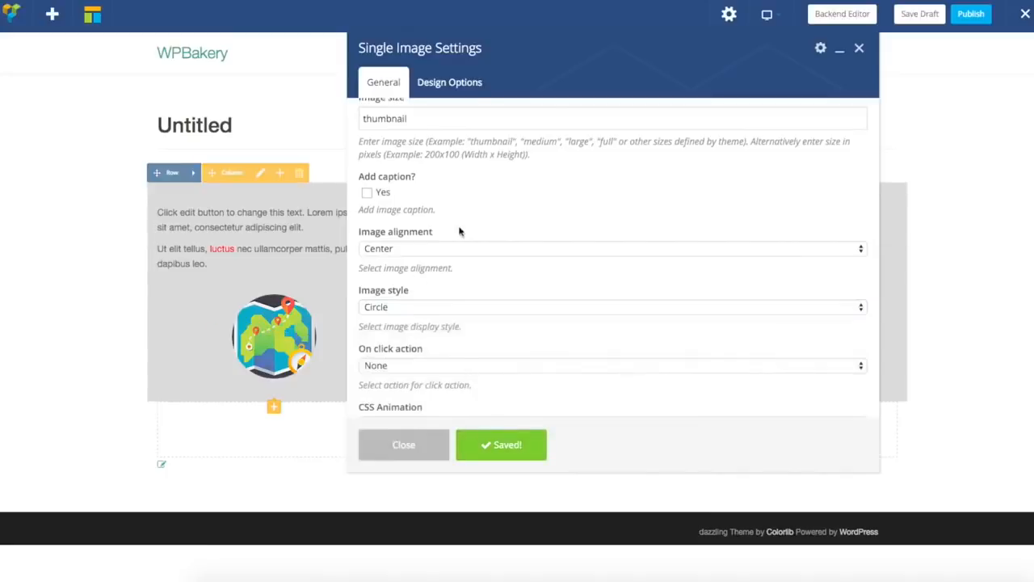
Set the image size to full, save and close the settings, and move the image above the text block in the first column
scroll(459, 232, "up", 3)
left_click_drag(431, 238, 298, 235)
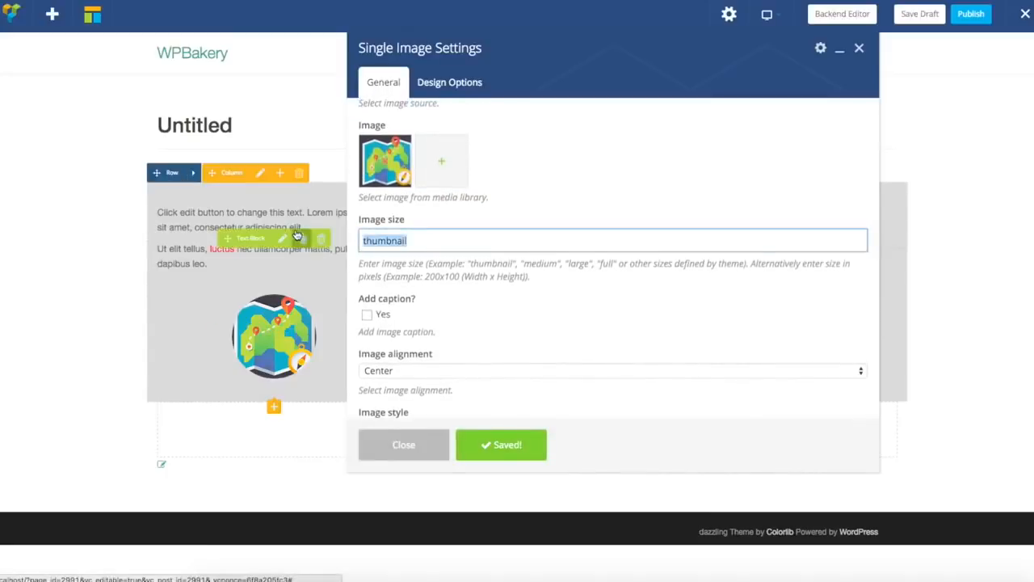
type("full")
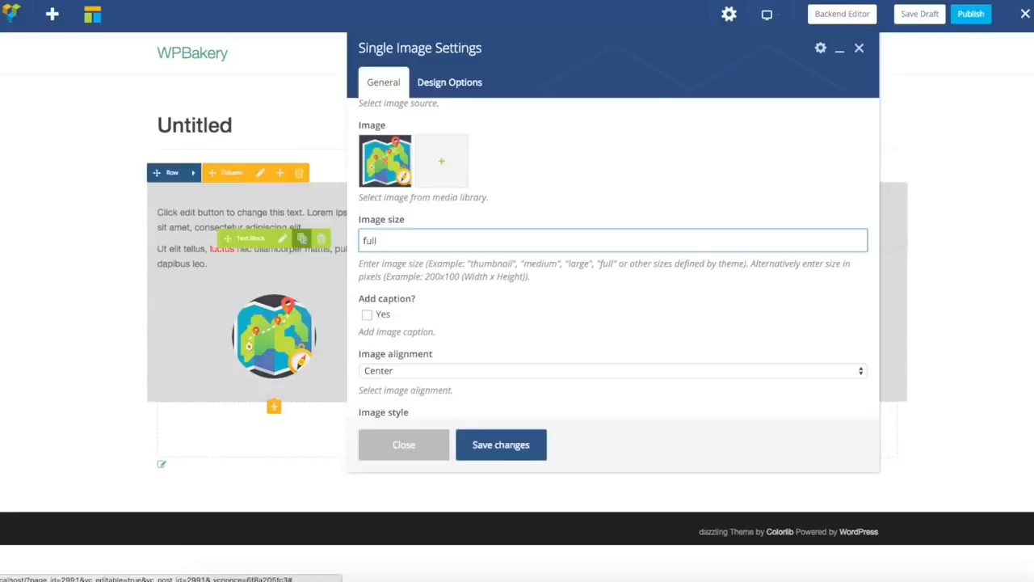
left_click(523, 456)
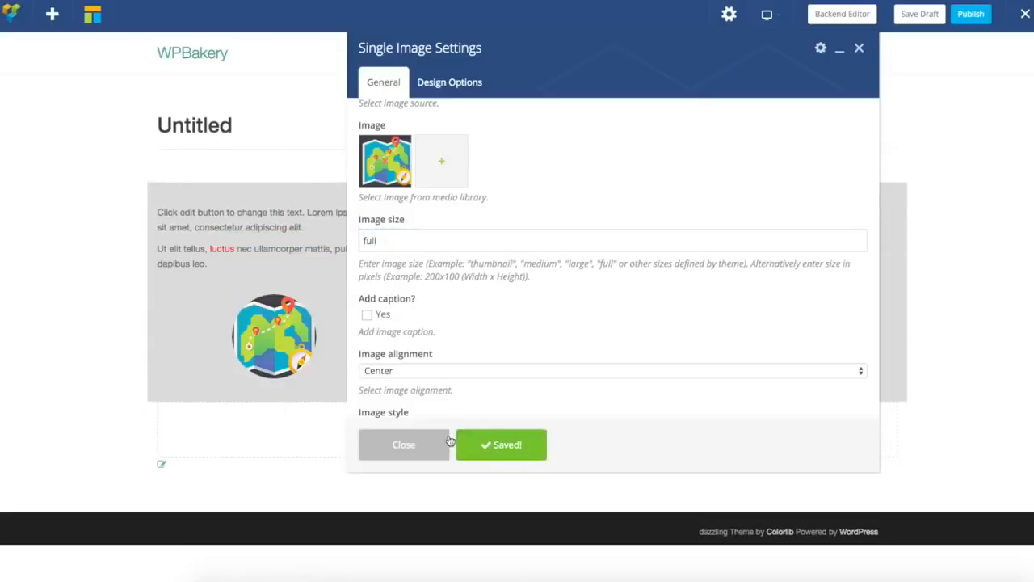
left_click(412, 445)
left_click_drag(236, 328, 245, 247)
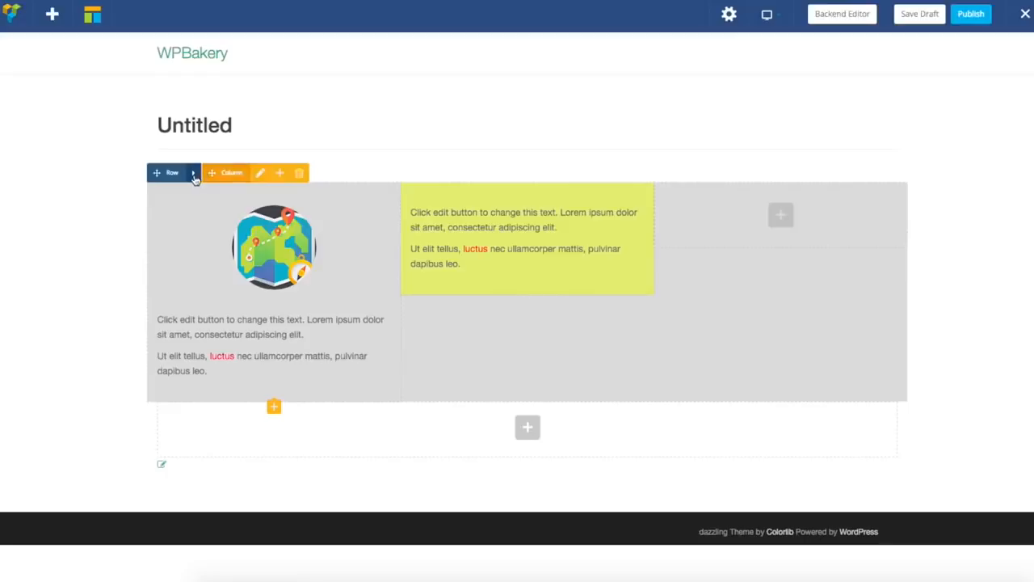
Delete the whole three-column row from the page and confirm the deletion
mouse_move(194, 180)
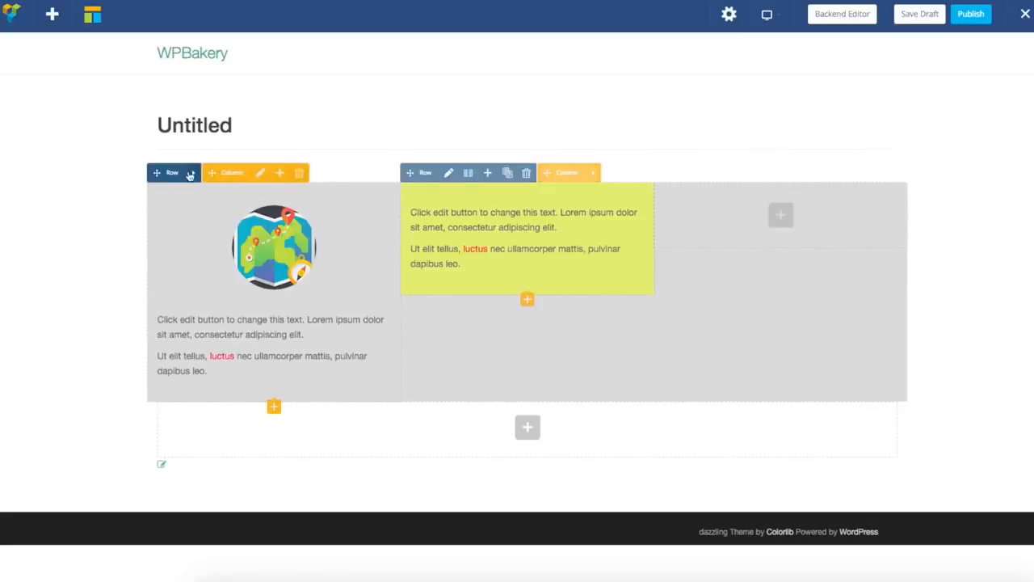
left_click(273, 172)
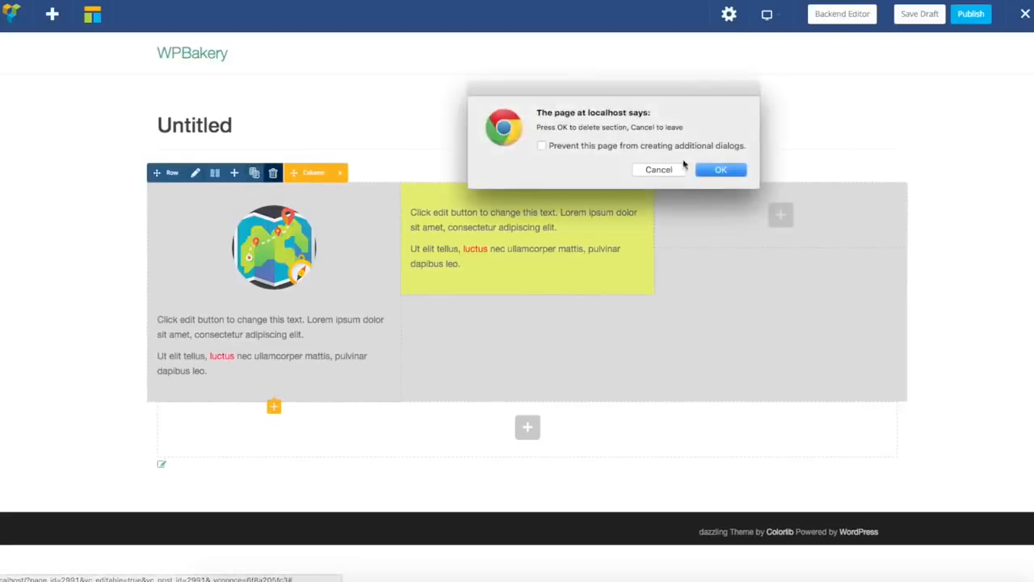
left_click(722, 170)
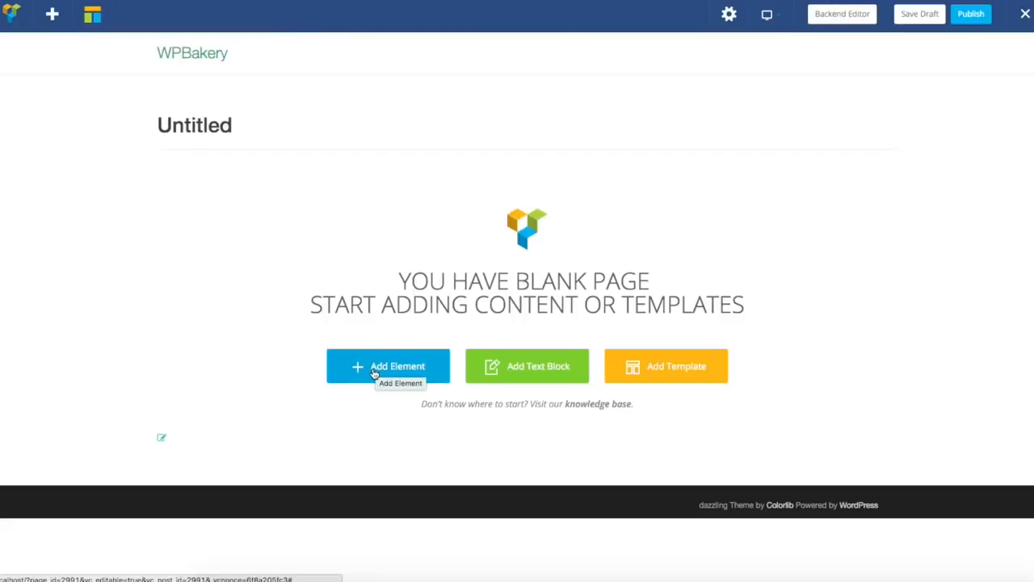
Add a Text Block element to the blank page and close its settings with the default text
left_click(378, 371)
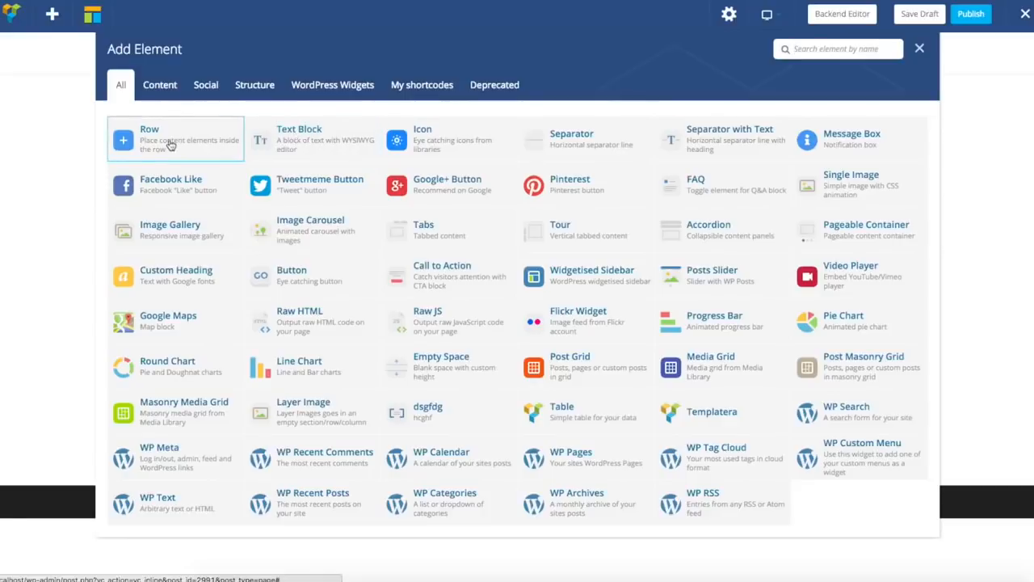
left_click(342, 143)
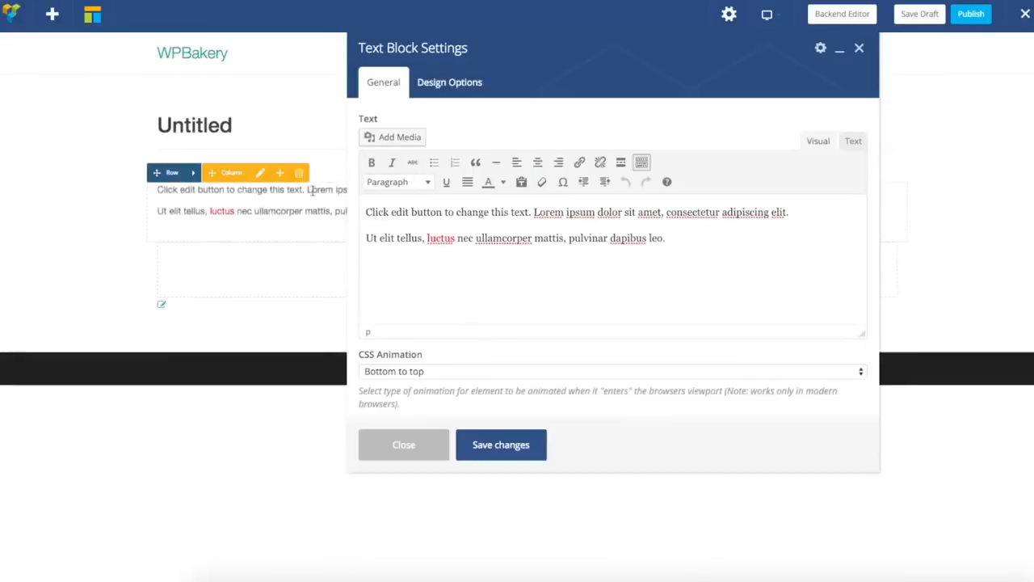
left_click(387, 452)
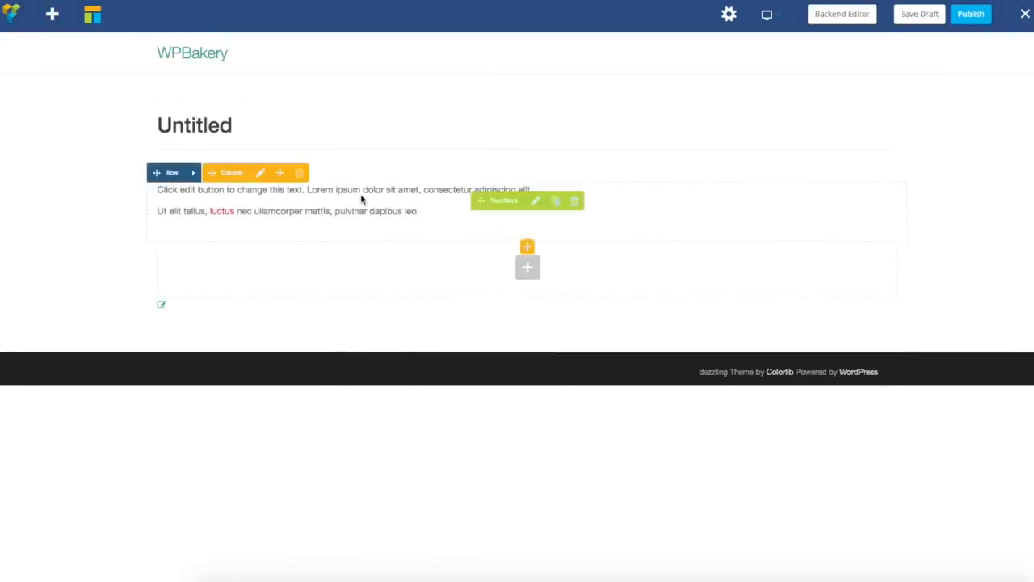
Change the row layout to 1/2 + 1/2 and move the text block into the second column
left_click(214, 172)
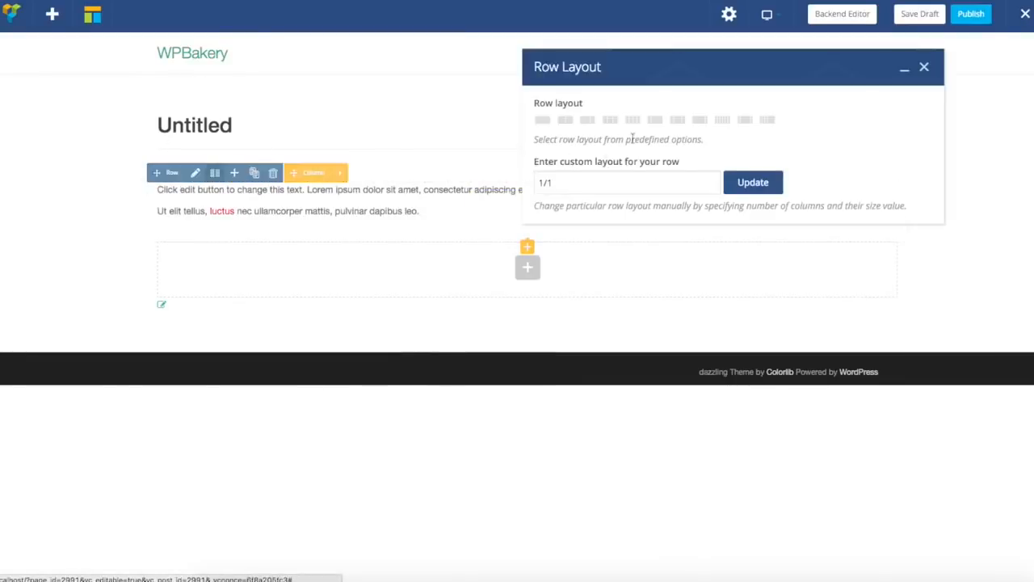
left_click(566, 121)
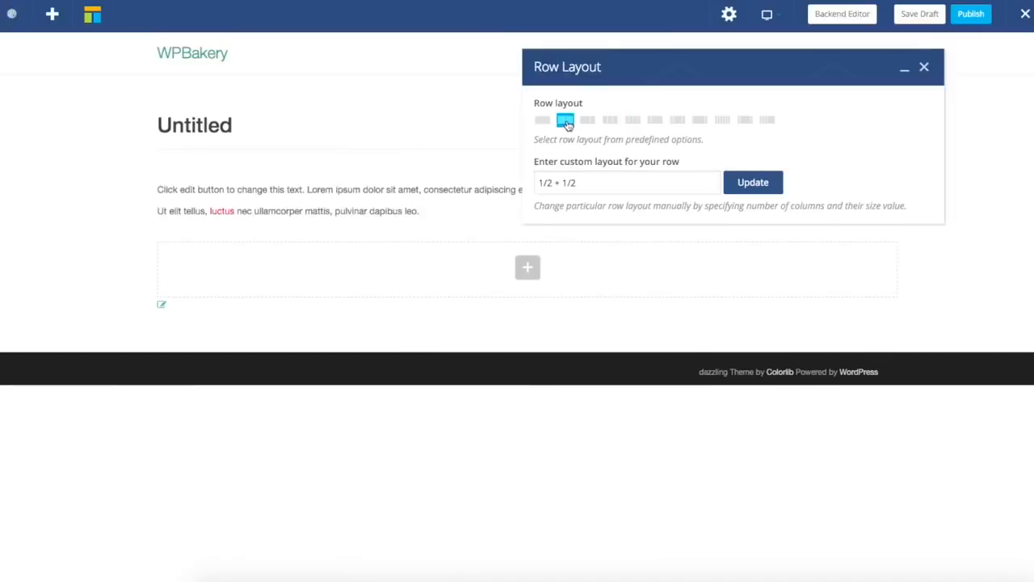
left_click(924, 67)
left_click_drag(307, 208, 710, 226)
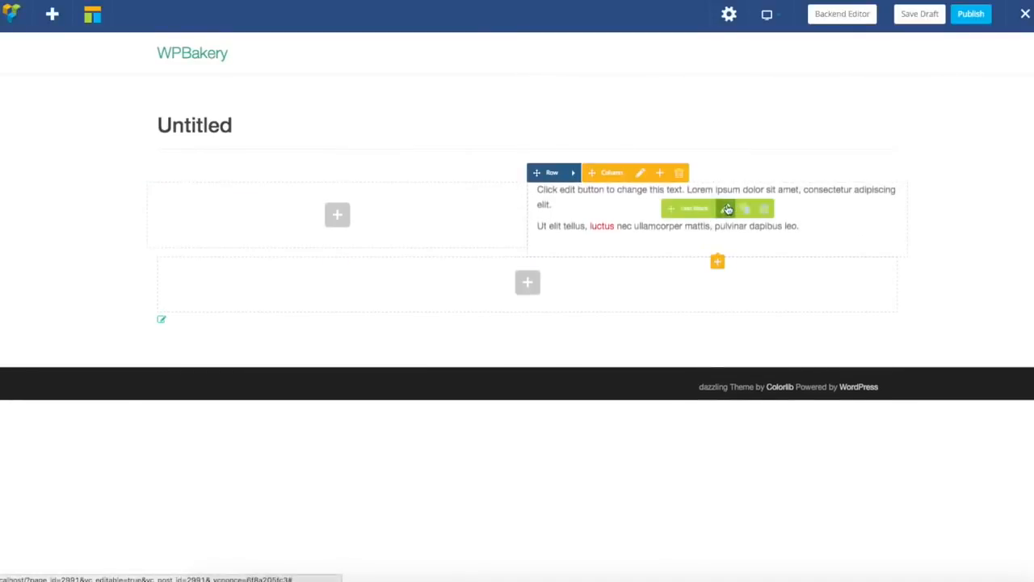
Open the text block's settings and delete the second paragraph, starting "Ut elit tellus"
left_click(727, 209)
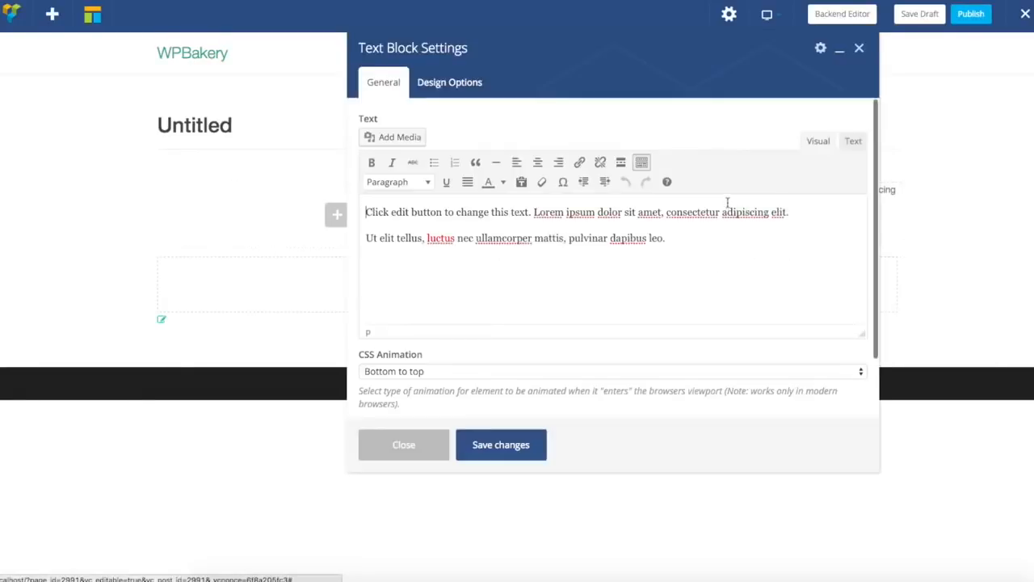
left_click_drag(685, 241, 411, 227)
key("BackSpace")
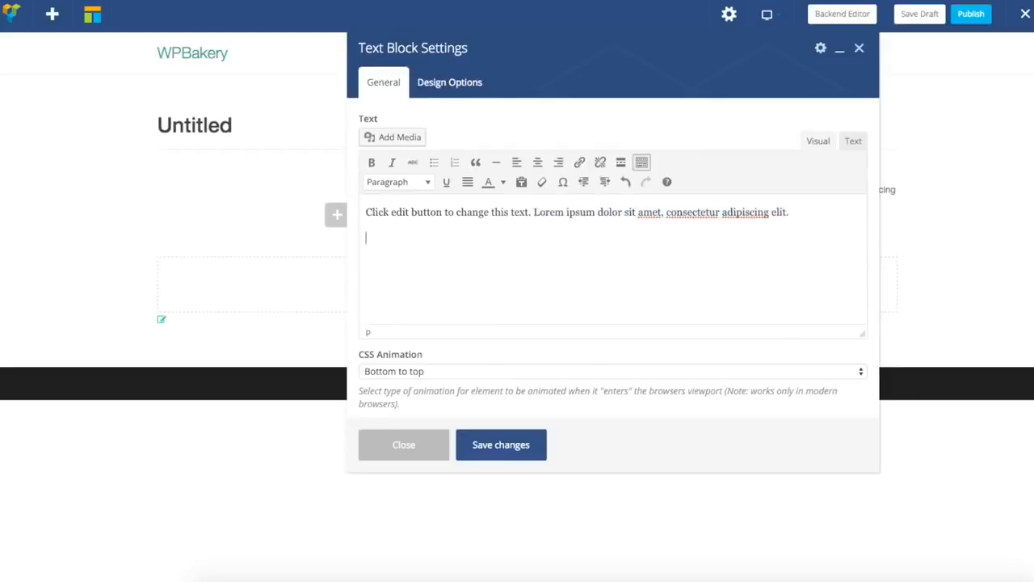
Lengthen the text block by pasting copies of its remaining paragraph repeatedly after it, save the changes and close the settings
left_click_drag(794, 214, 340, 208)
key("ctrl+c")
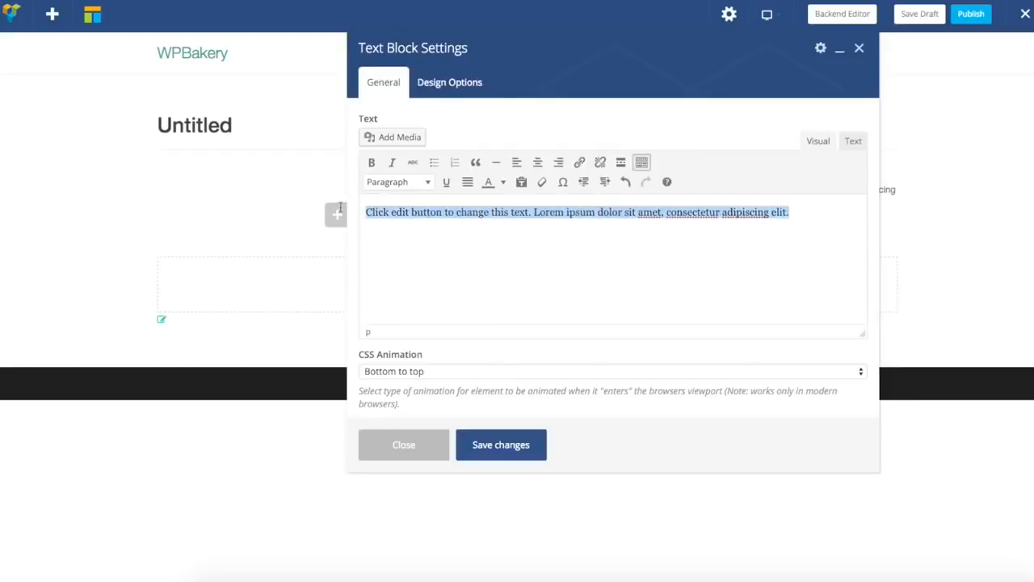
left_click(814, 215)
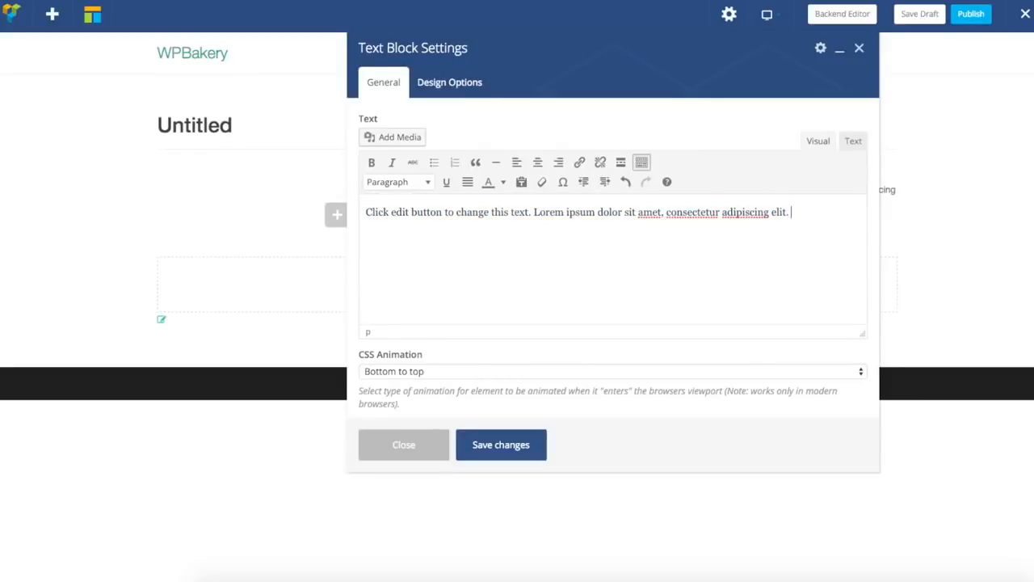
key("ctrl+v")
key("ctrl+v")
key("ctrl+v")
key("ctrl+v")
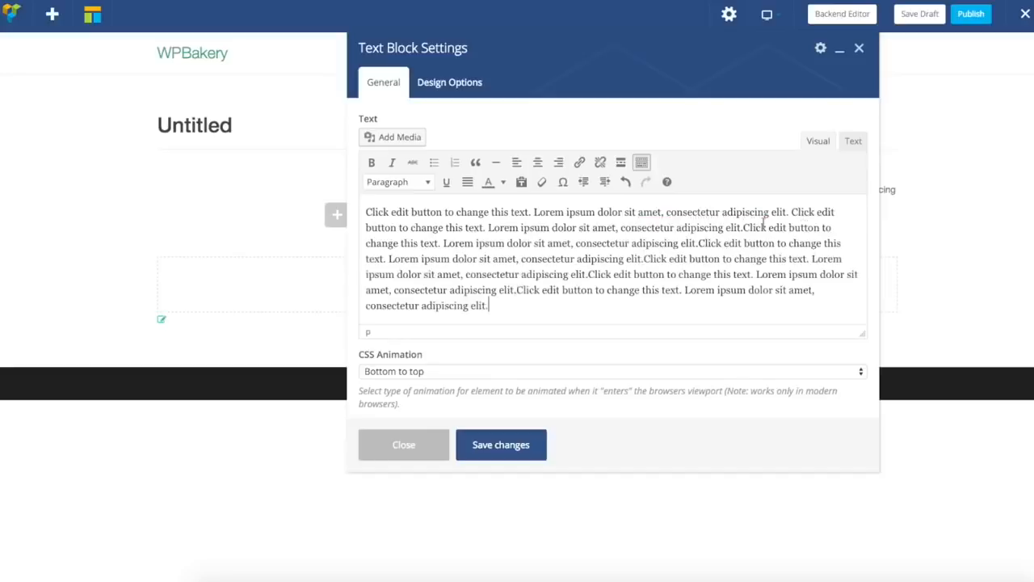
key("ctrl+v")
key("ctrl+v")
left_click(501, 444)
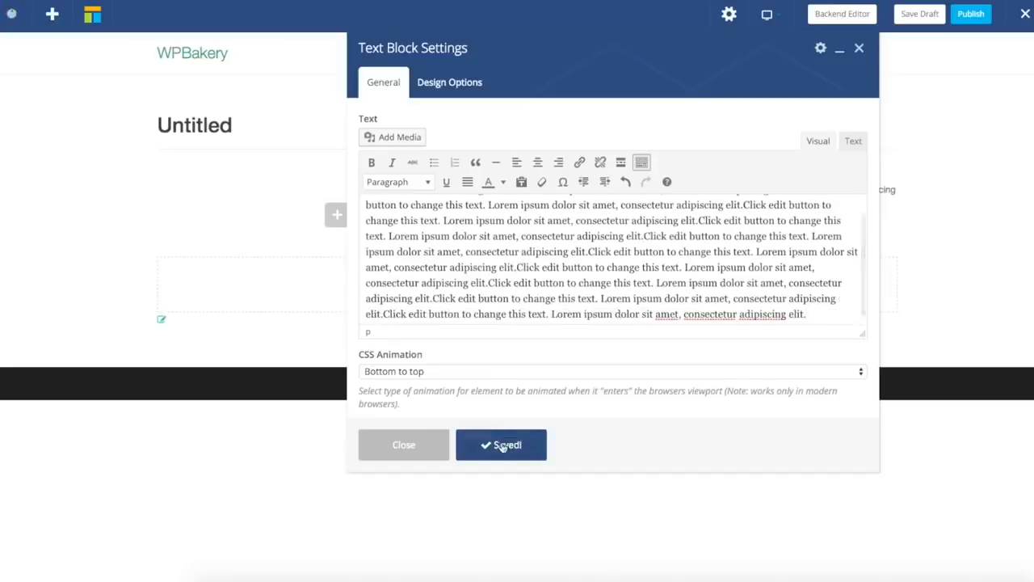
left_click(397, 446)
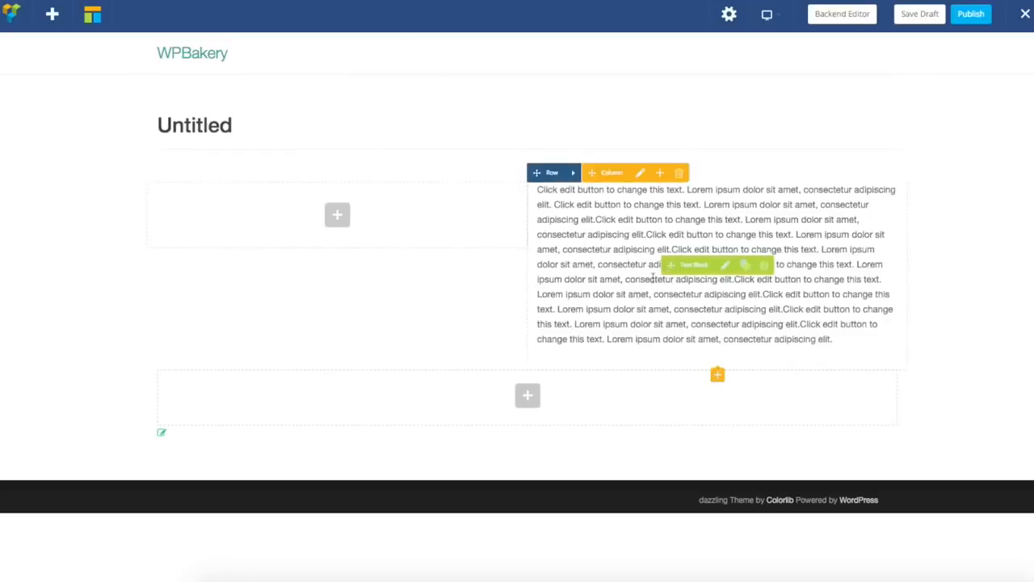
Add a Custom Heading element below the text block in the second column with the text "This My Heading"
left_click(717, 376)
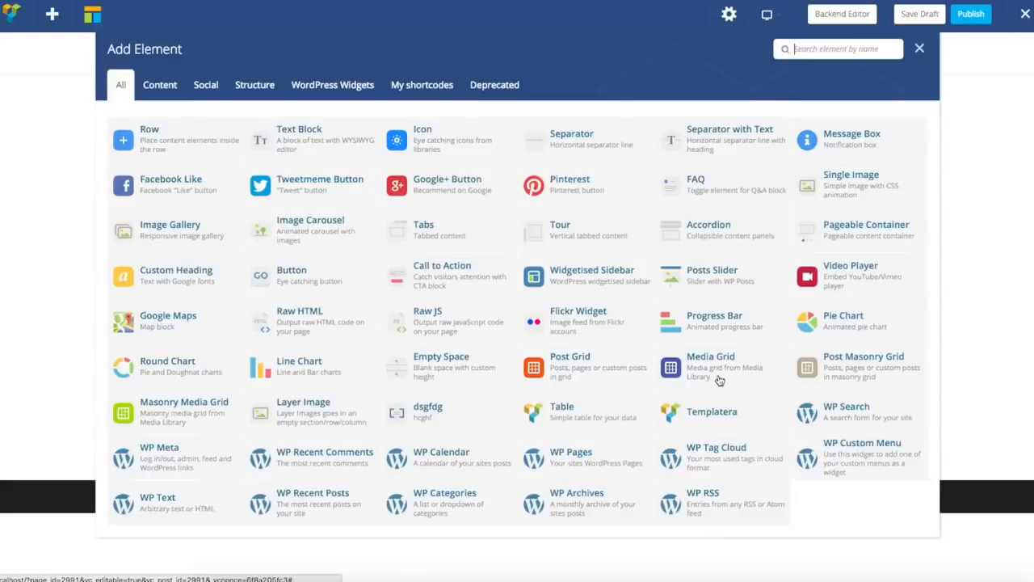
left_click(178, 278)
left_click_drag(636, 51, 352, 67)
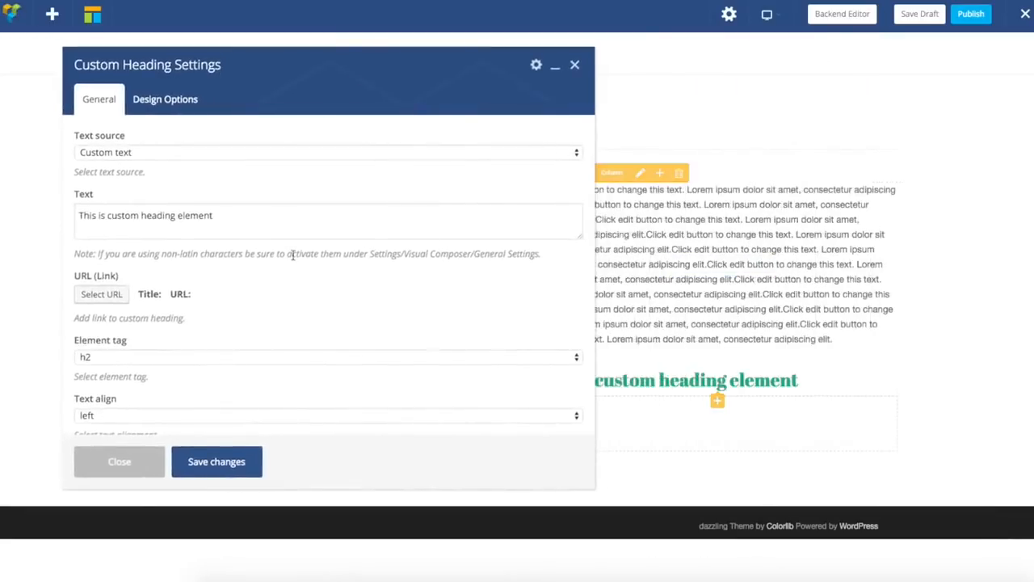
scroll(307, 233, "down", 2)
scroll(312, 231, "up", 3)
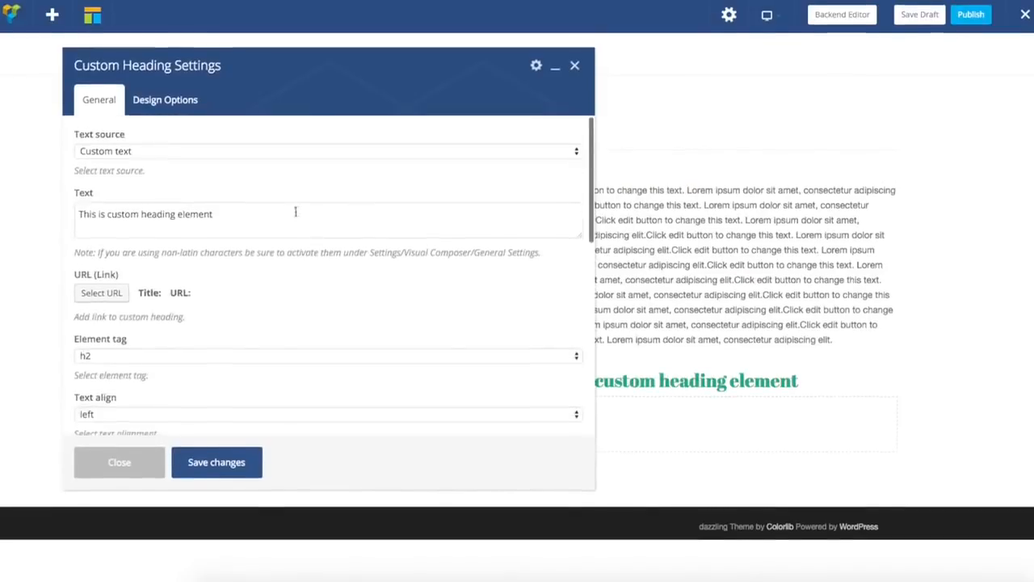
left_click(153, 152)
left_click(149, 152)
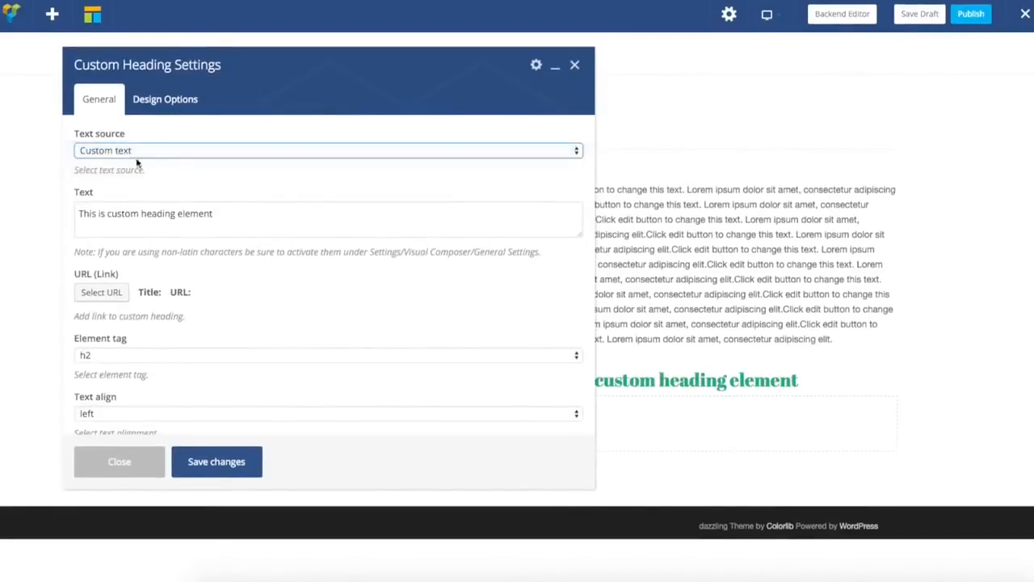
triple_click(148, 216)
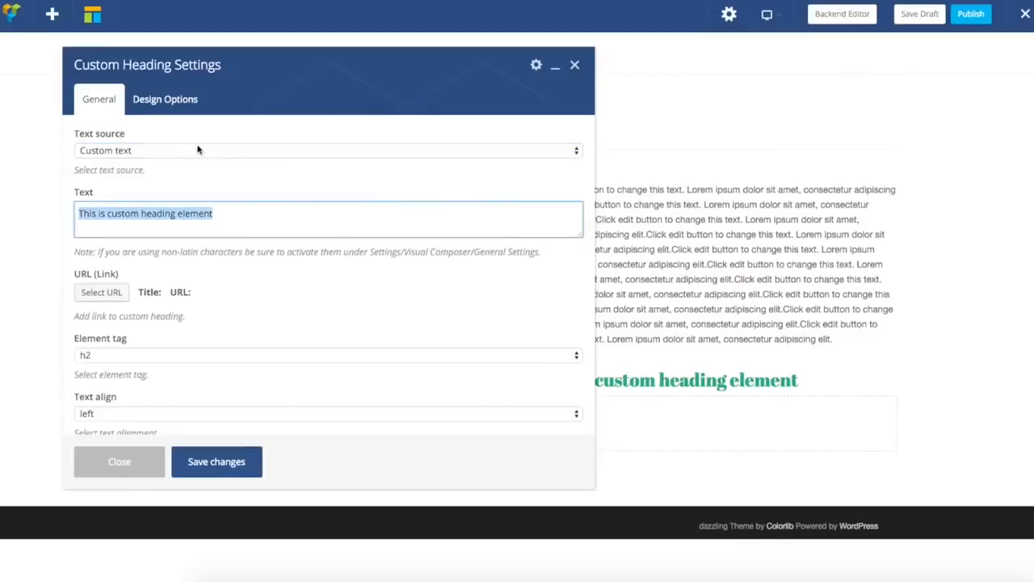
type("This My Heading")
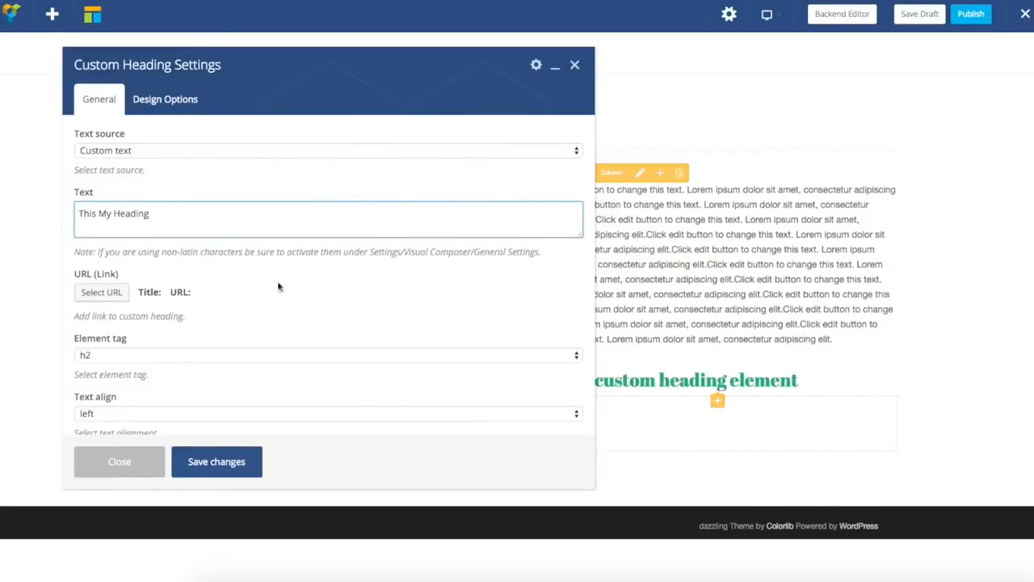
Keep the heading's h2 element tag and left alignment, and set its font size to 36
scroll(277, 286, "down", 1)
left_click(161, 263)
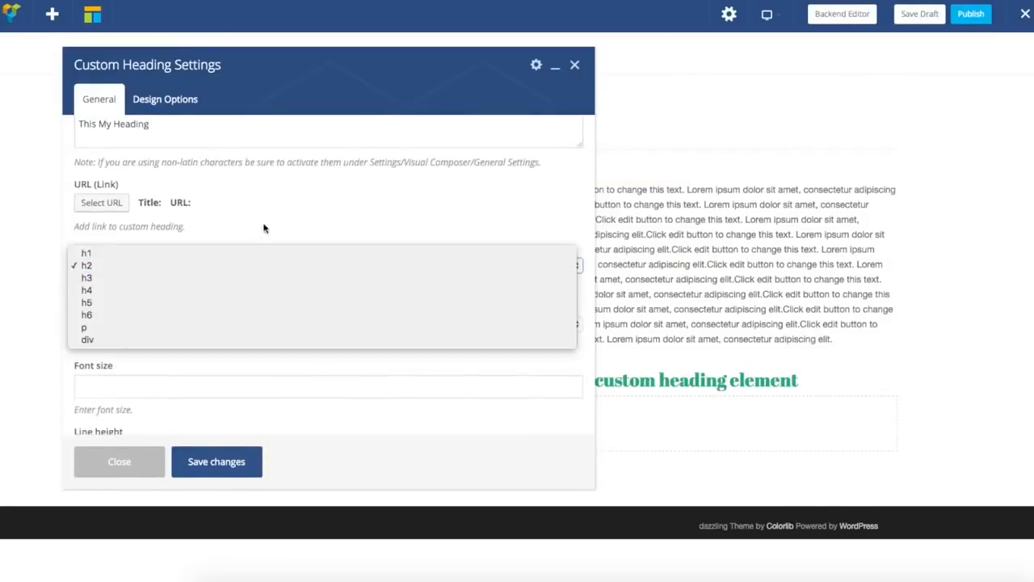
scroll(263, 227, "down", 2)
left_click(123, 247)
left_click(124, 245)
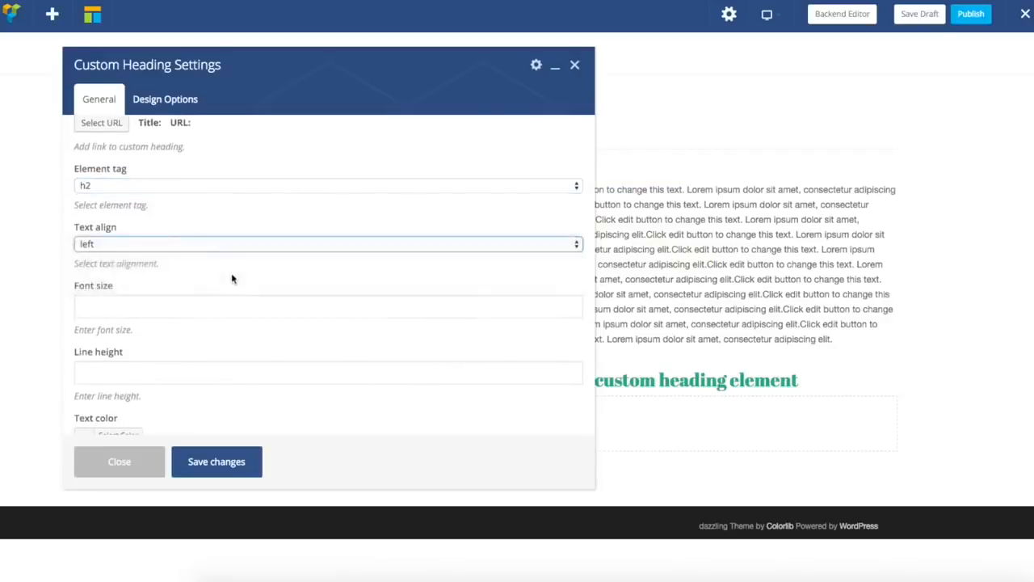
scroll(145, 245, "down", 2)
left_click(129, 234)
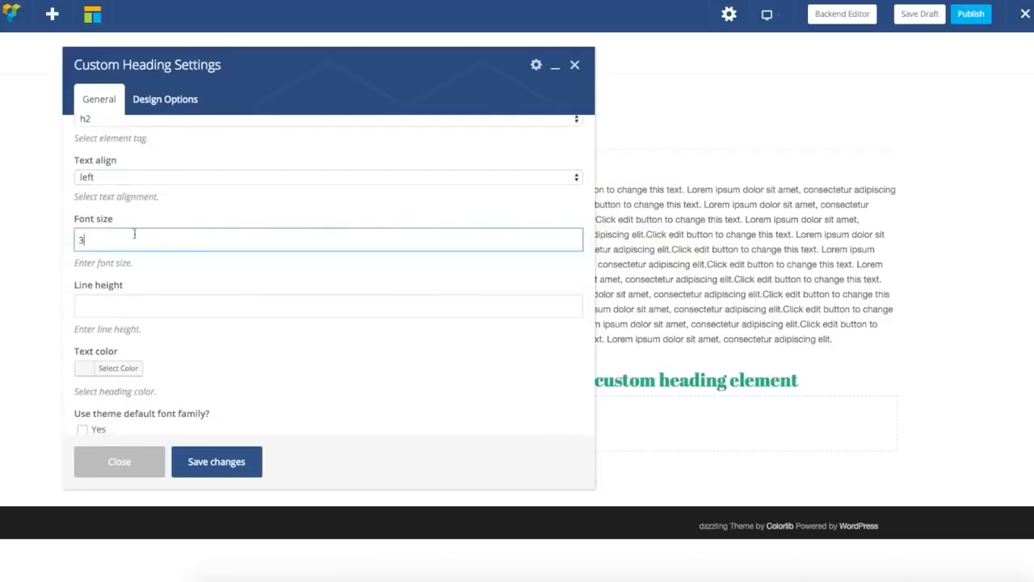
left_click(209, 203)
scroll(111, 240, "down", 1)
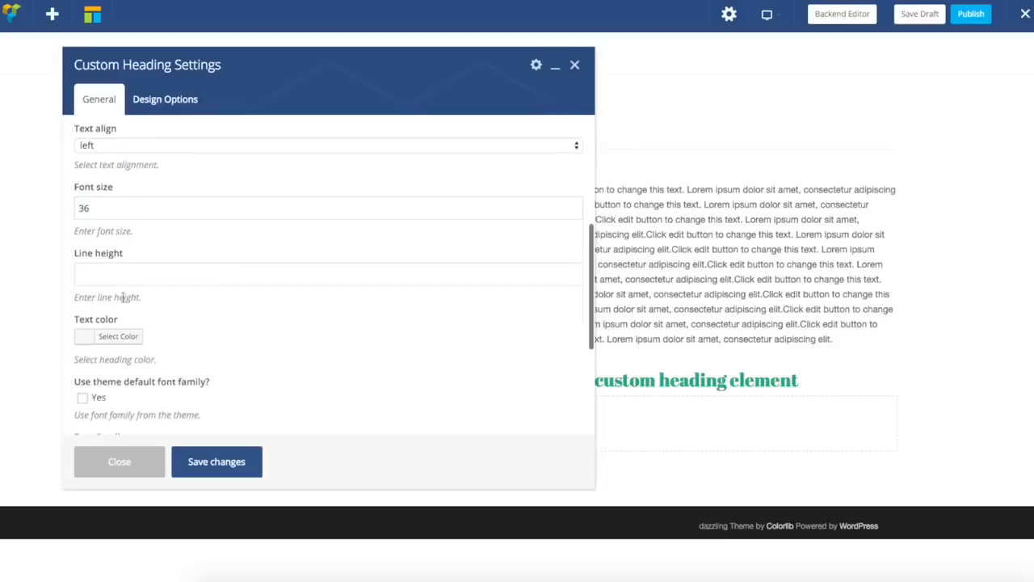
Set the heading's text color to dark grey and its font family to Montserrat
left_click(97, 336)
scroll(202, 364, "down", 2)
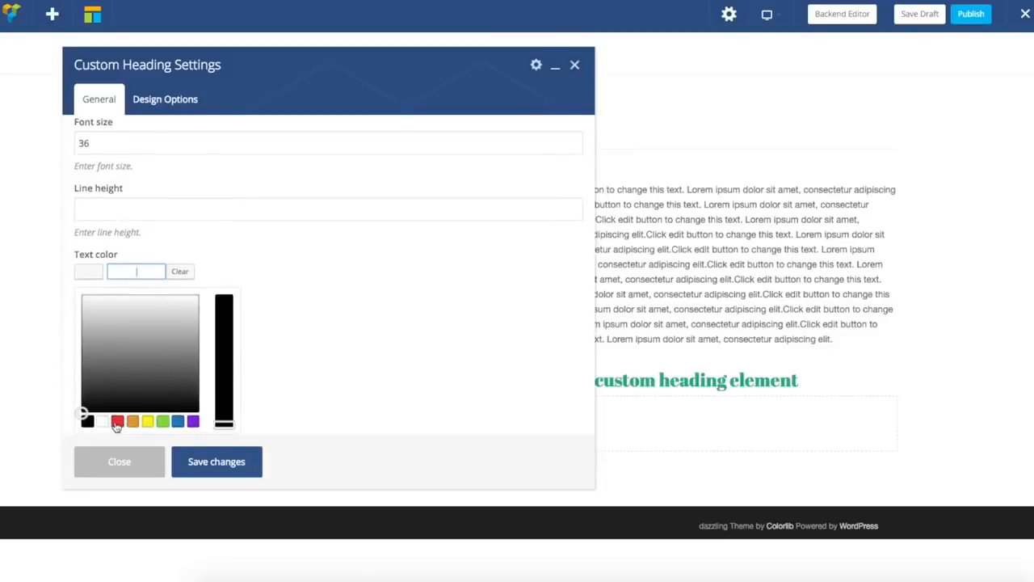
left_click_drag(93, 370, 76, 362)
left_click(291, 235)
scroll(203, 342, "down", 1)
scroll(157, 342, "down", 2)
left_click(165, 245)
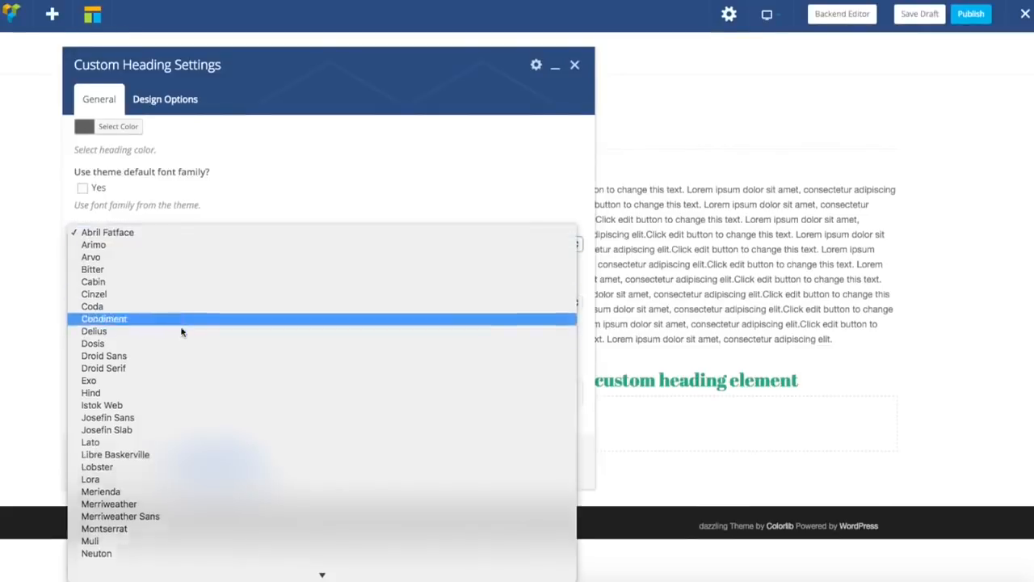
left_click(121, 377)
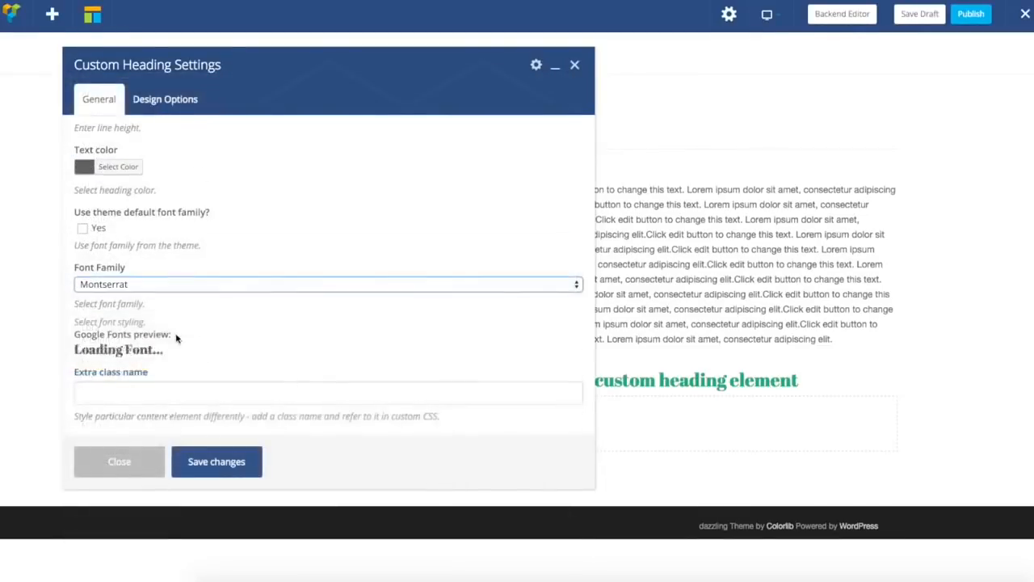
Save and close the heading settings, and move the heading above the text block in the second column
left_click(216, 467)
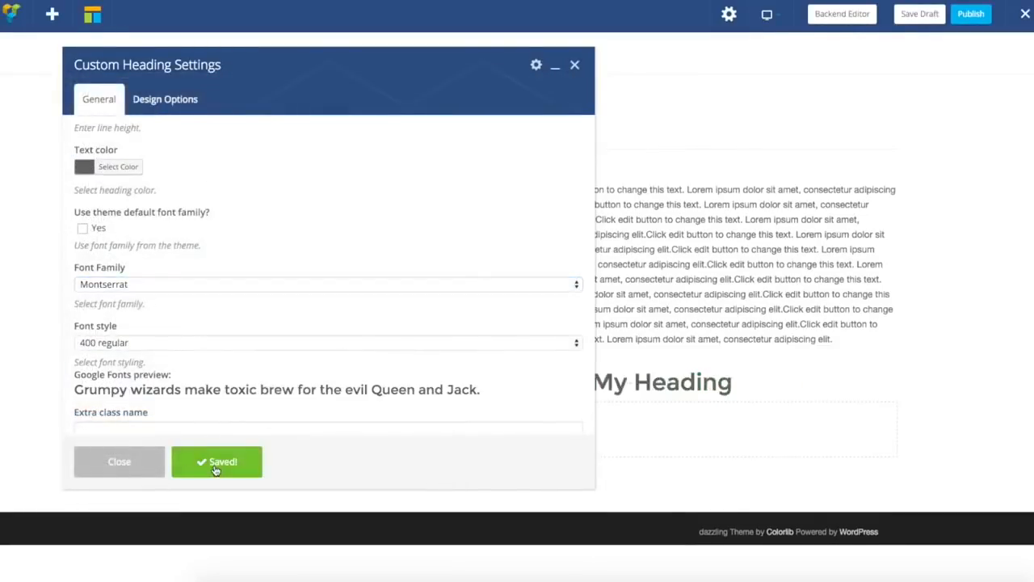
left_click(120, 466)
left_click_drag(668, 383, 634, 194)
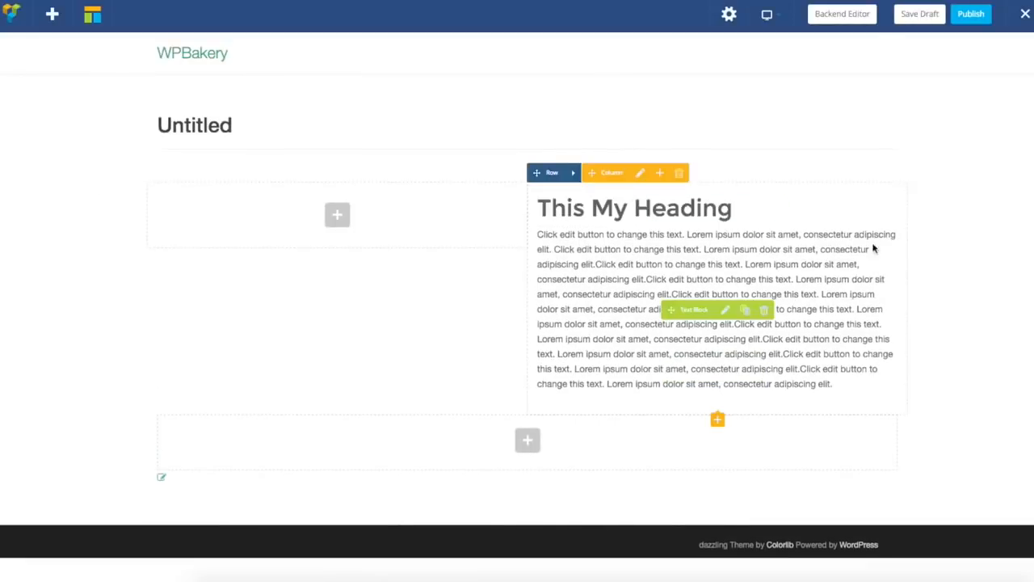
Add a Single Image element to the empty first column using the dark blue isometric city picture from the media library
left_click(338, 215)
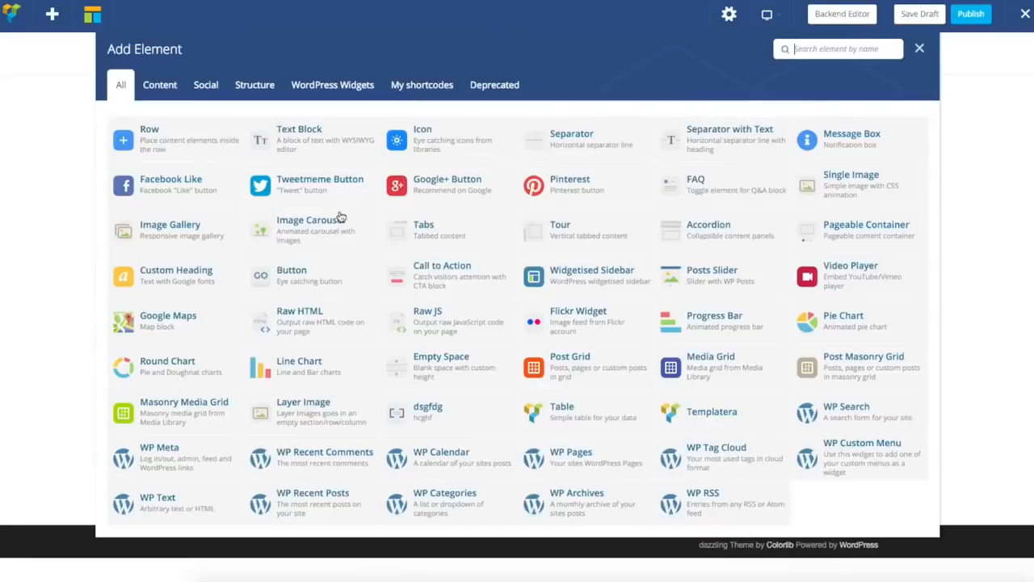
left_click(828, 187)
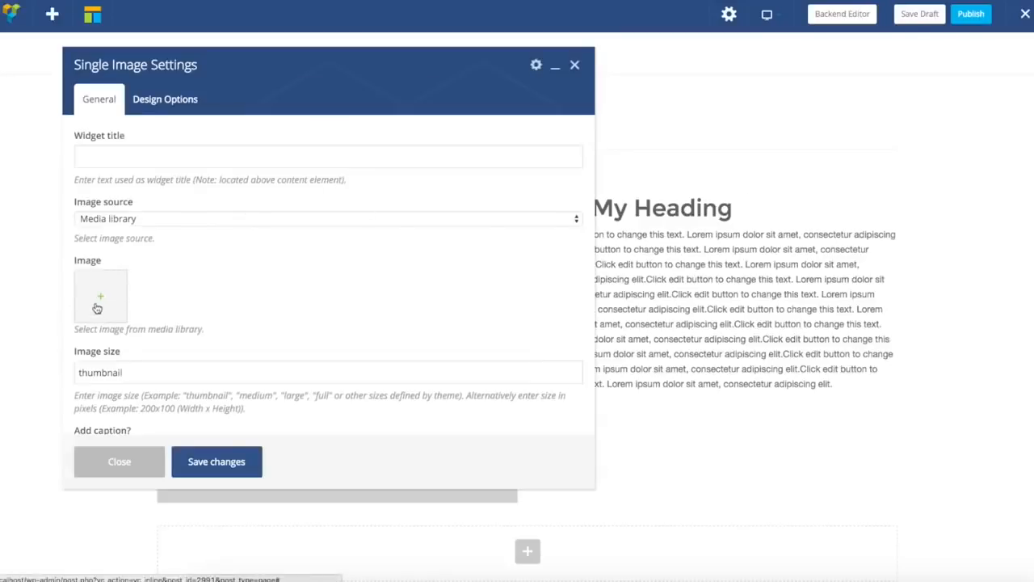
left_click(98, 303)
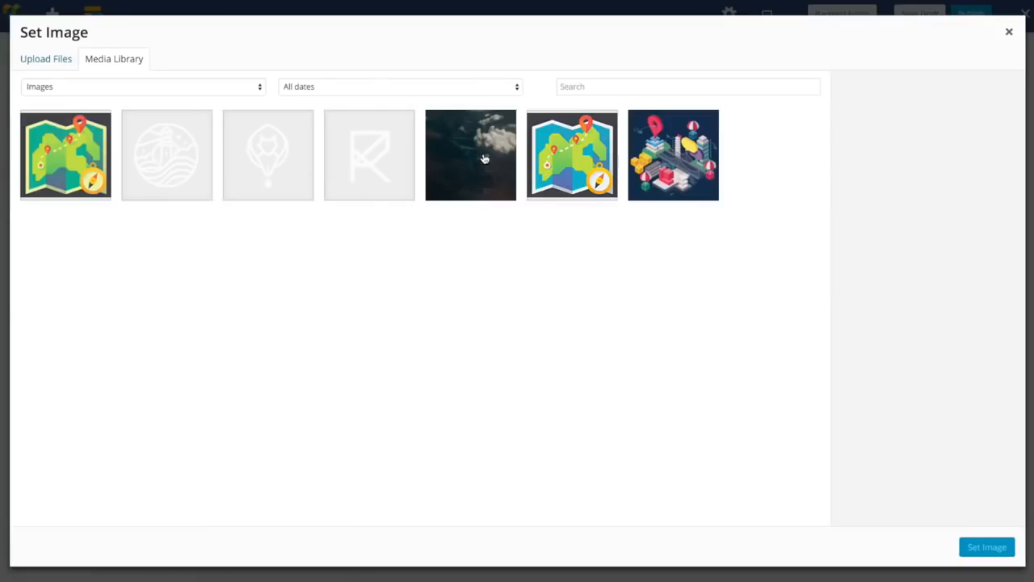
left_click(661, 152)
left_click(1005, 551)
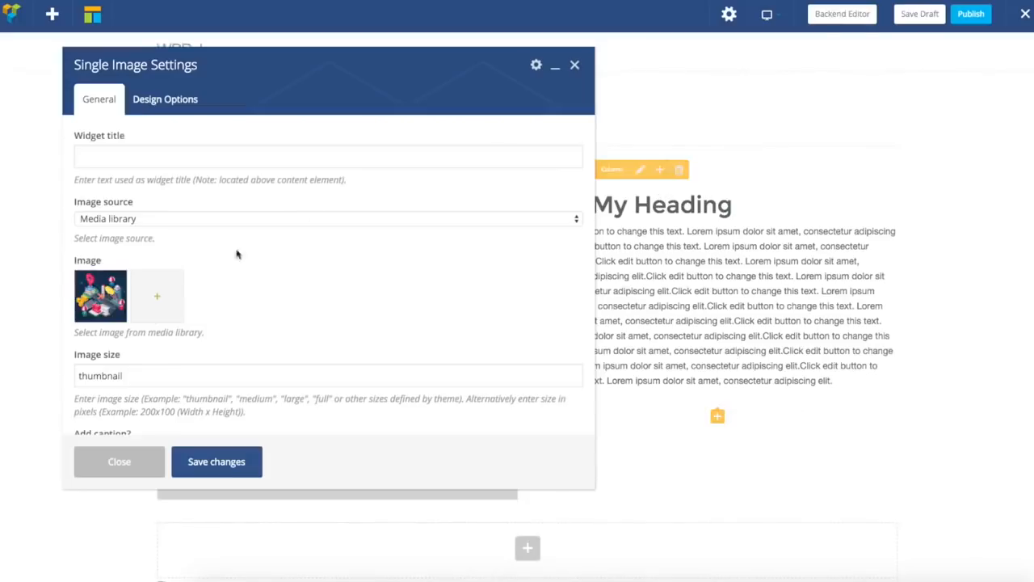
Set the image size to "full" and save the image settings
left_click_drag(276, 78, 687, 84)
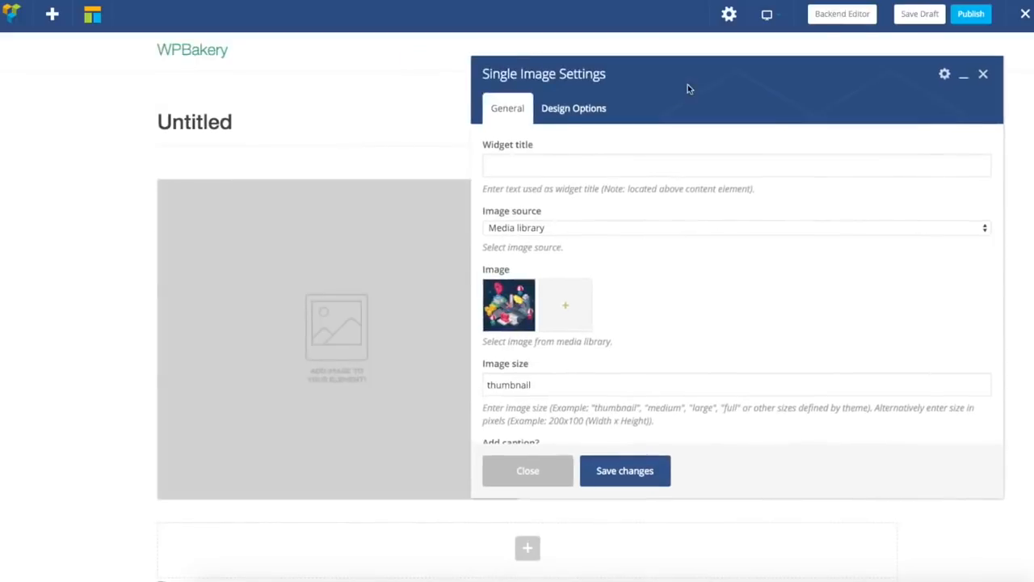
left_click_drag(547, 386, 445, 382)
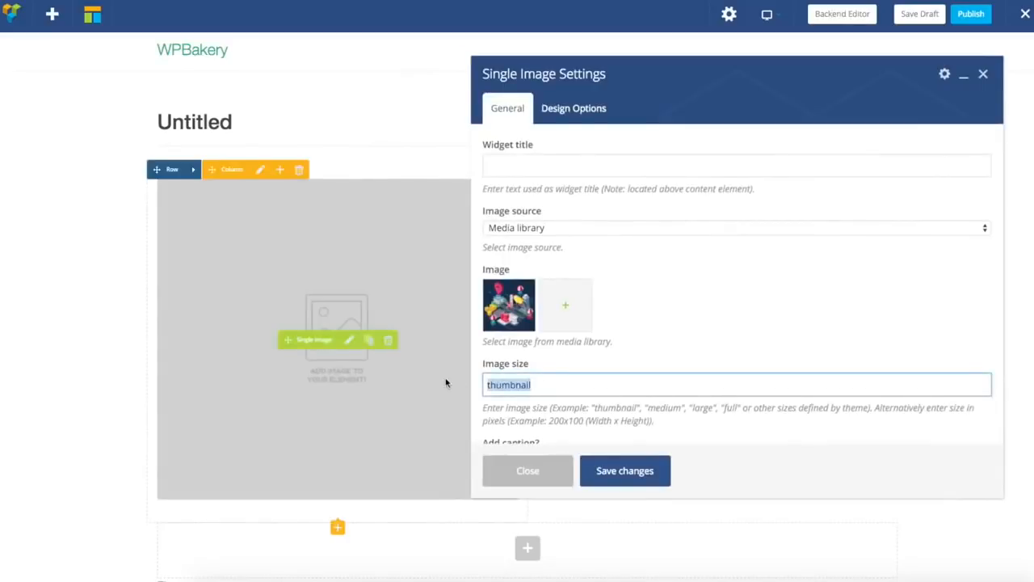
type("full")
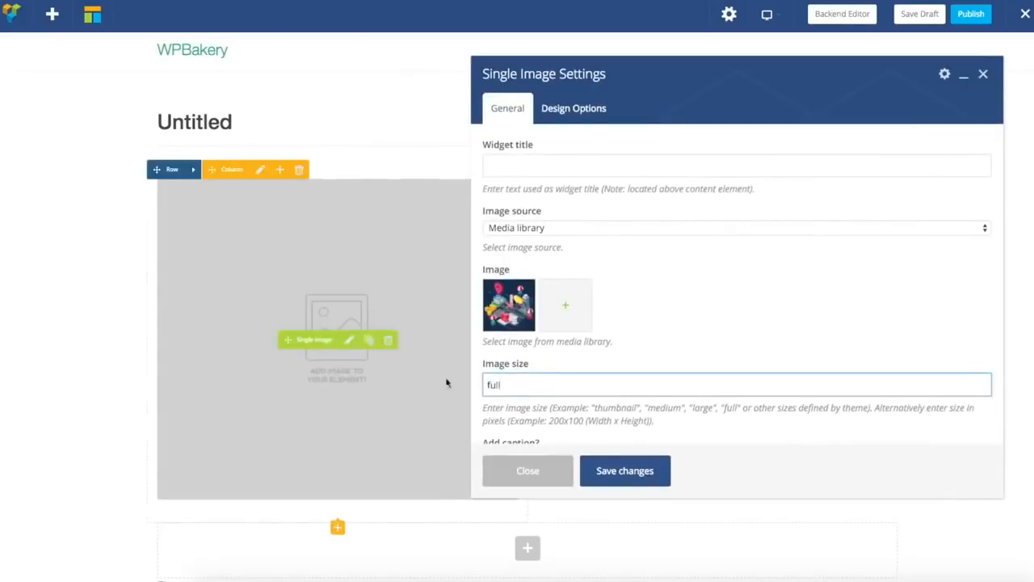
left_click(602, 471)
Set the image style to Rounded, save the changes and close the image settings
left_click_drag(645, 91, 556, 74)
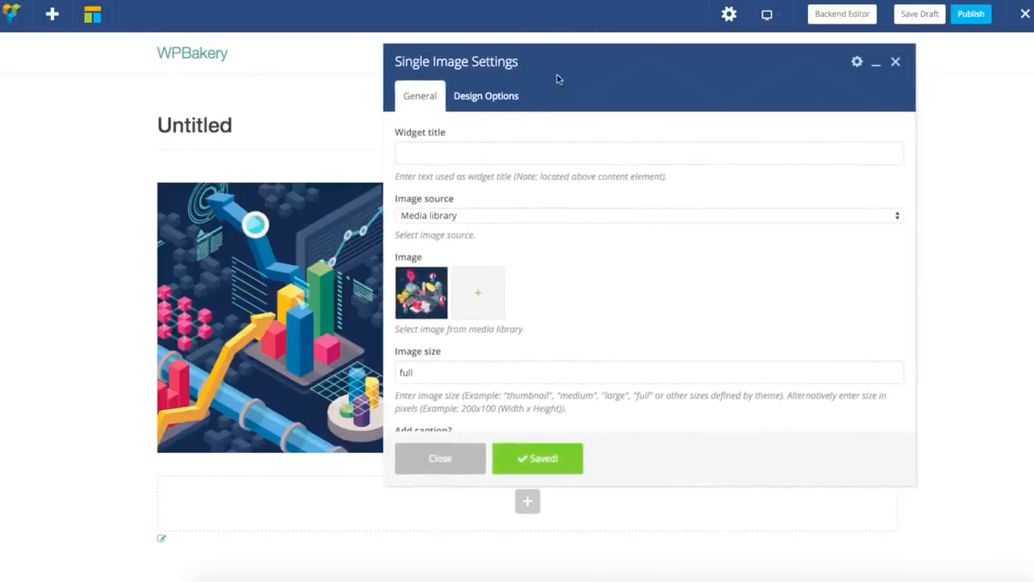
scroll(572, 351, "down", 5)
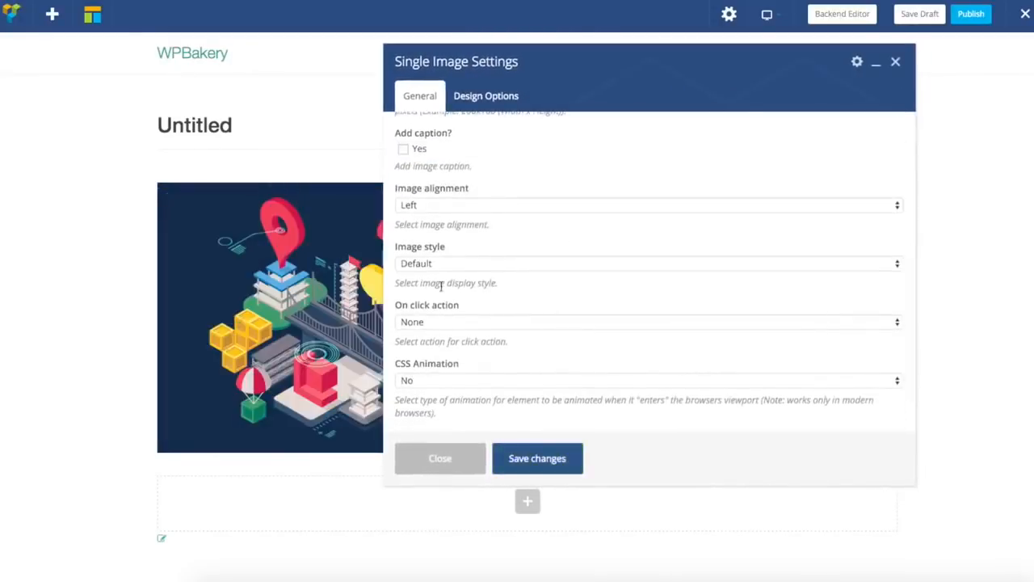
scroll(460, 235, "up", 3)
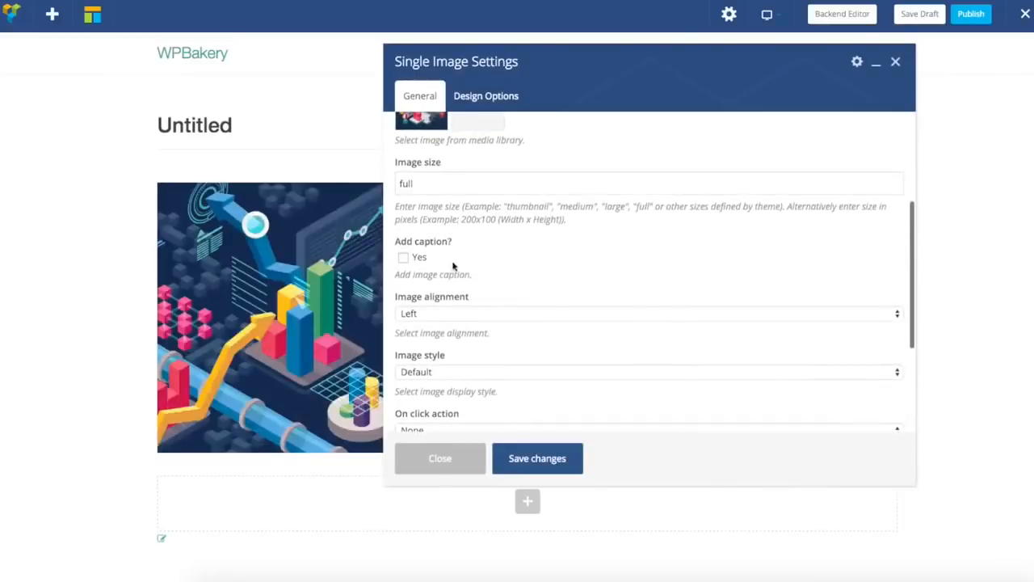
scroll(463, 237, "down", 2)
left_click(479, 234)
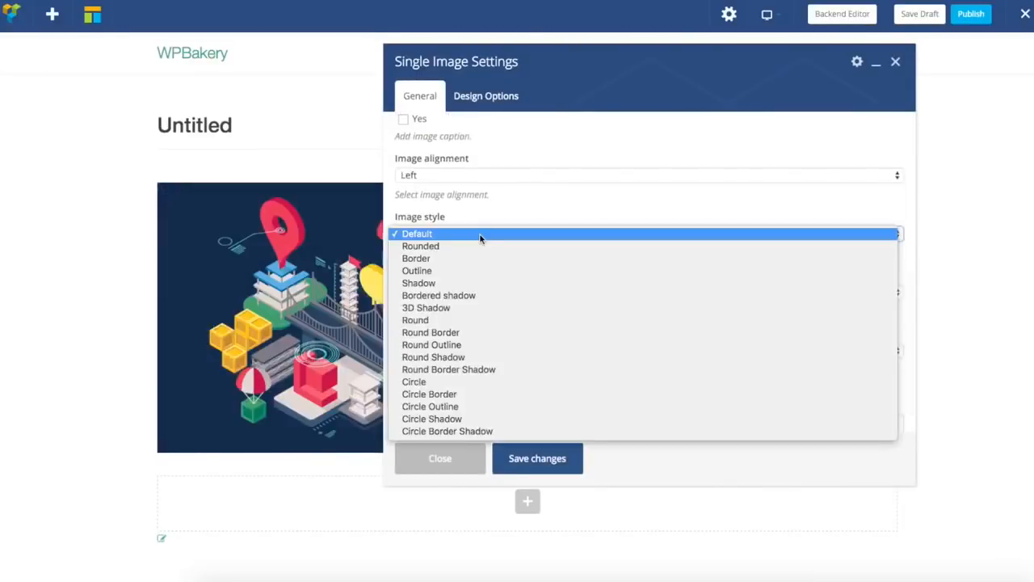
left_click(467, 246)
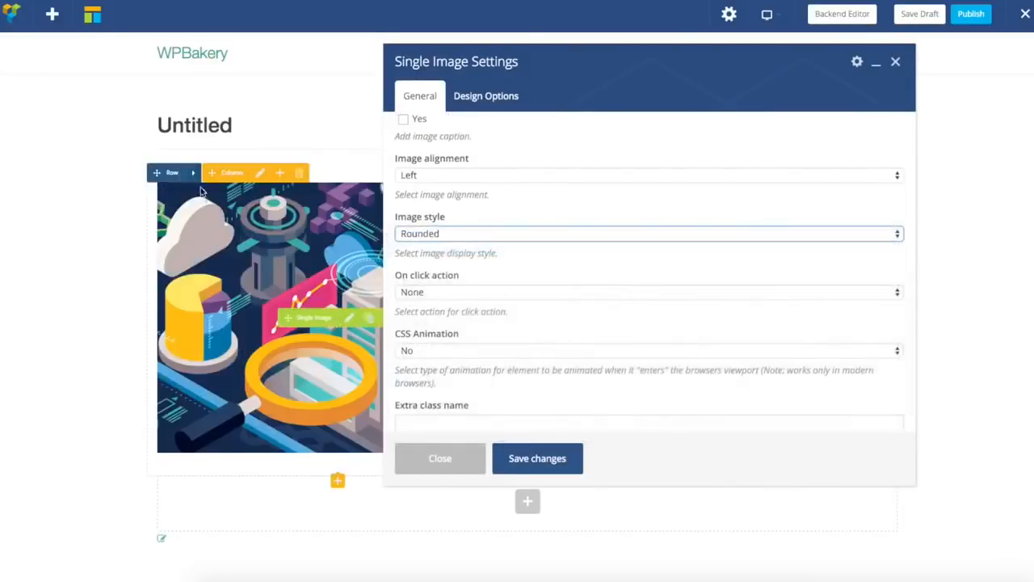
left_click(543, 459)
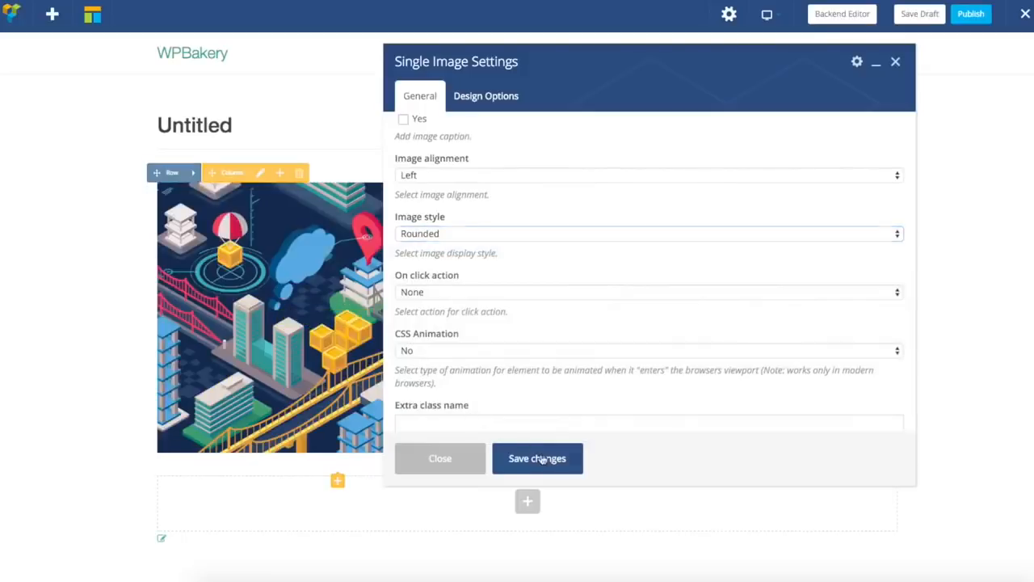
left_click(439, 460)
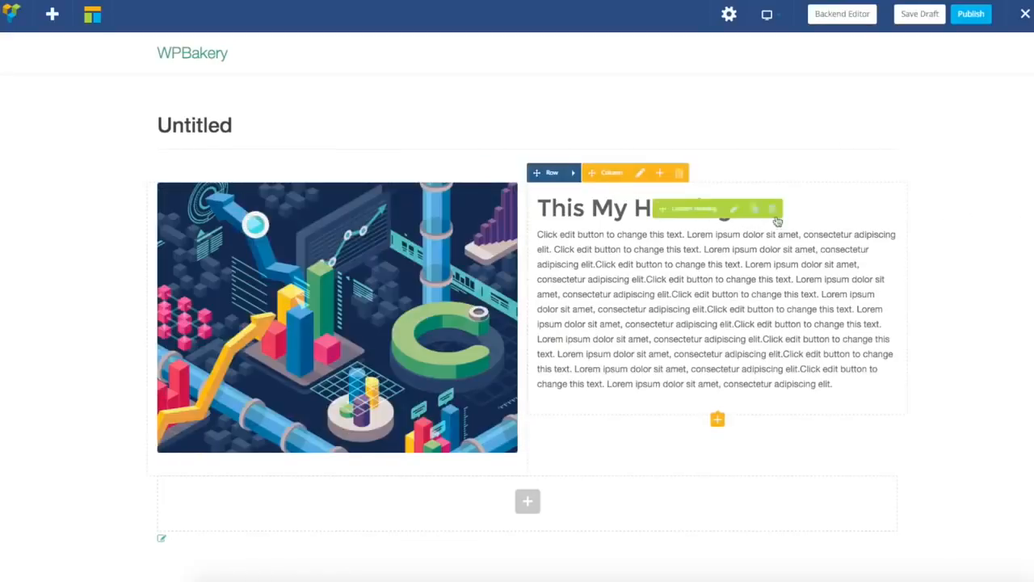
Open the custom heading's design options, set its bottom padding to 15 and save the changes
left_click(735, 210)
mouse_move(684, 92)
left_mouse_down()
mouse_move(342, 67)
mouse_move(326, 103)
mouse_move(865, 162)
mouse_move(838, 291)
mouse_move(782, 247)
mouse_move(786, 272)
left_mouse_up()
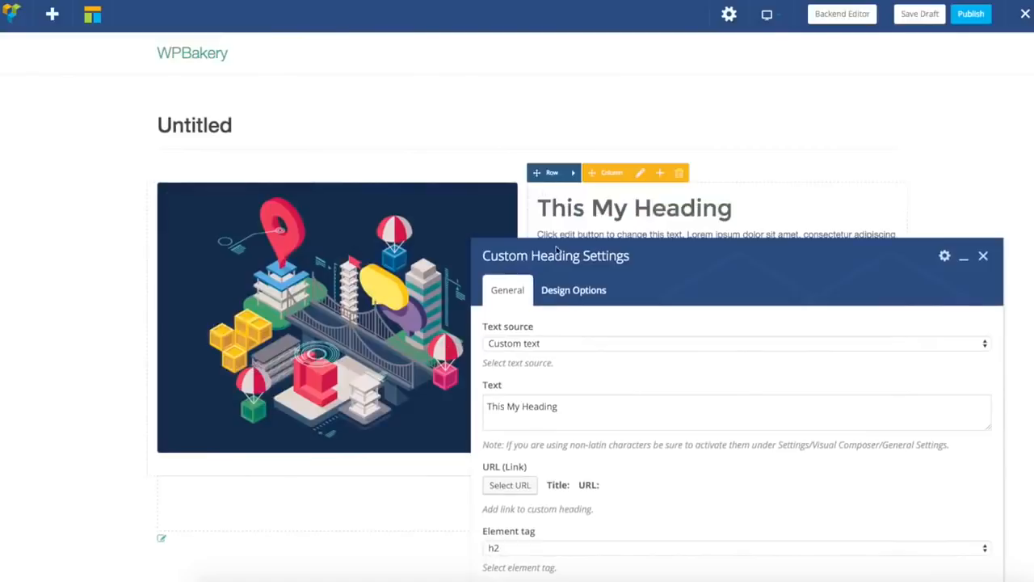
left_click(596, 296)
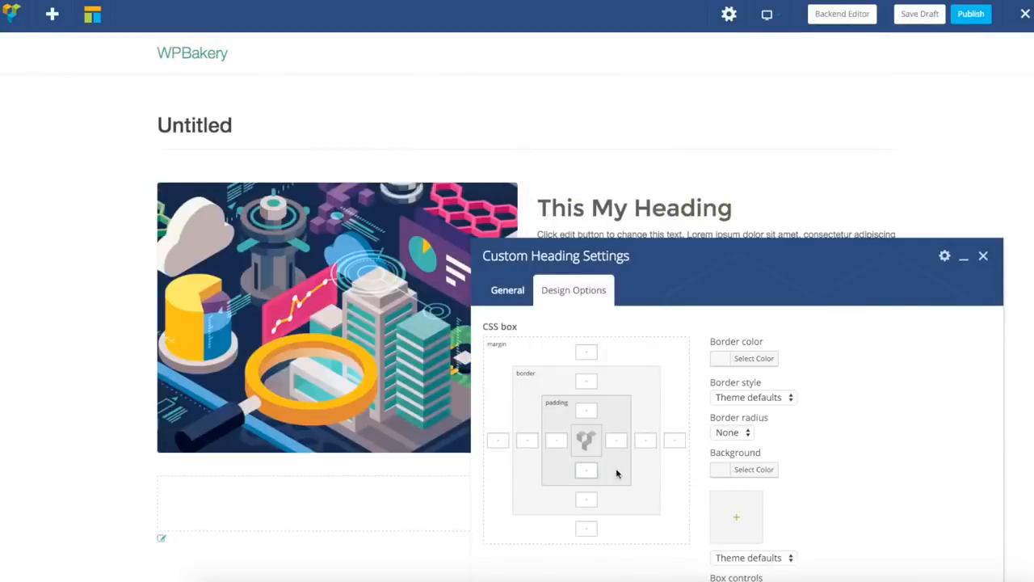
left_click_drag(708, 261, 246, 117)
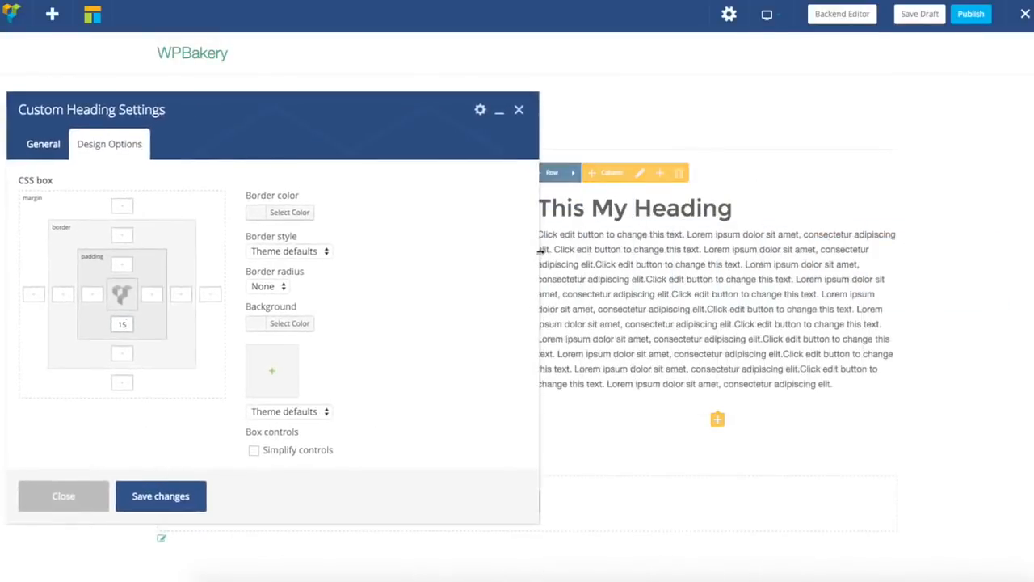
left_click_drag(296, 119, 416, 99)
left_click(279, 480)
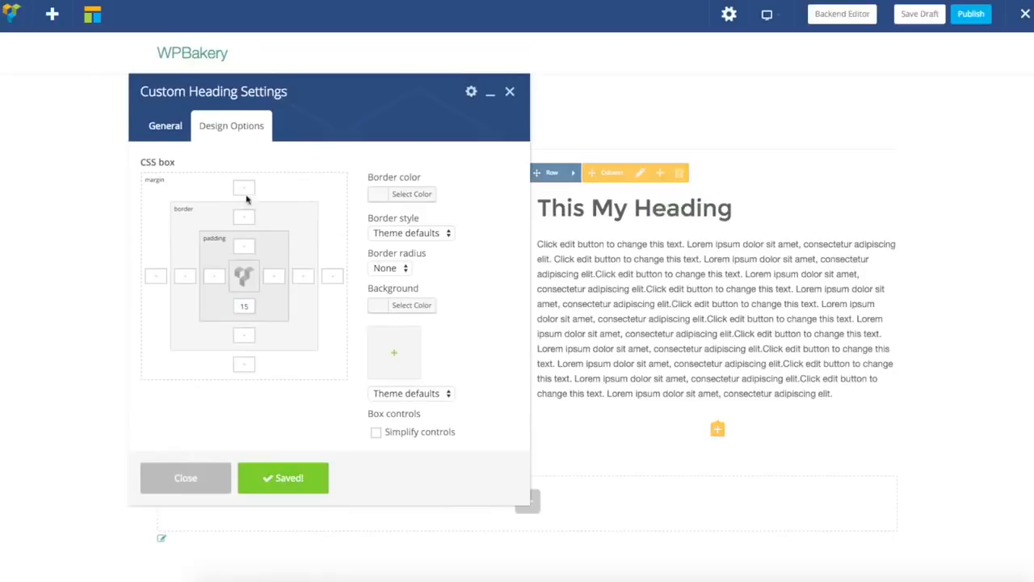
Set the custom heading's top margin to 0, save the changes and close its settings
left_click(251, 188)
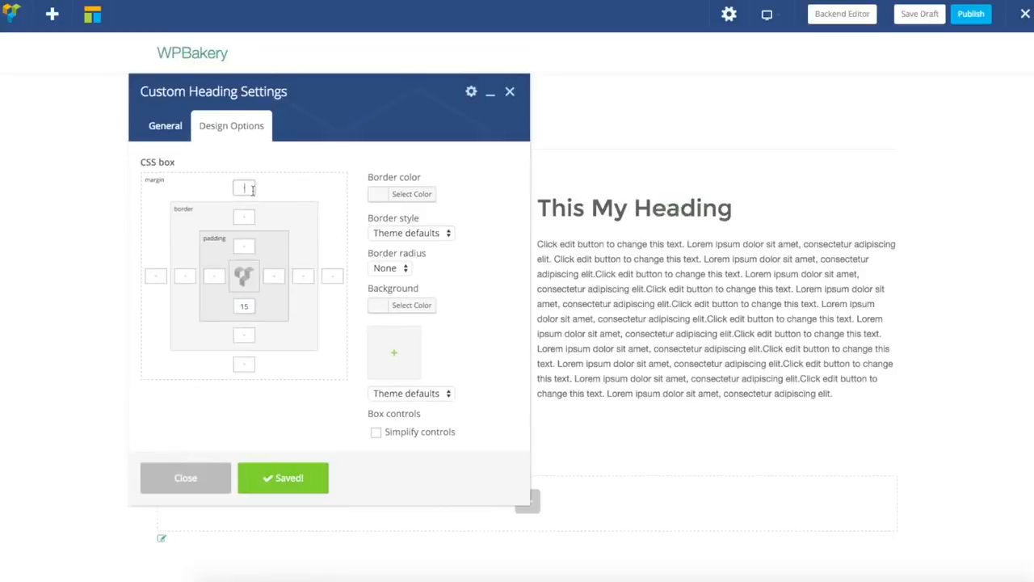
left_click(287, 480)
left_click_drag(414, 96, 325, 352)
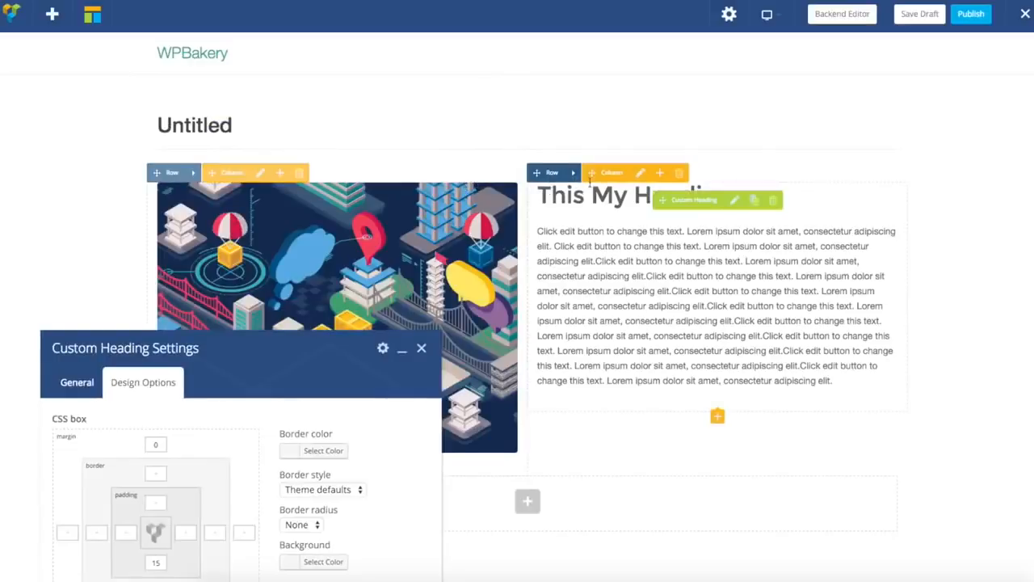
left_click_drag(321, 363, 571, 196)
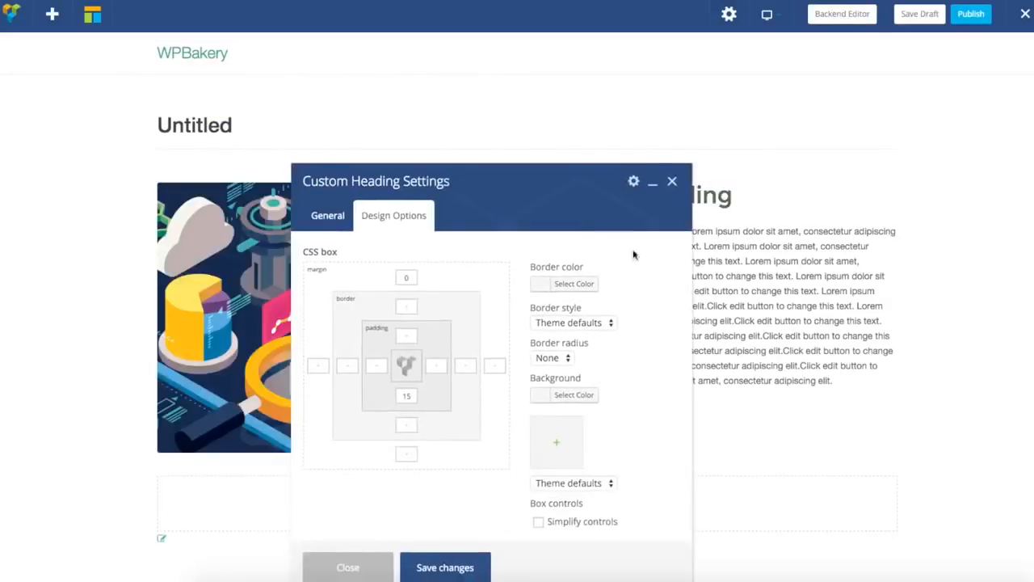
left_click(401, 563)
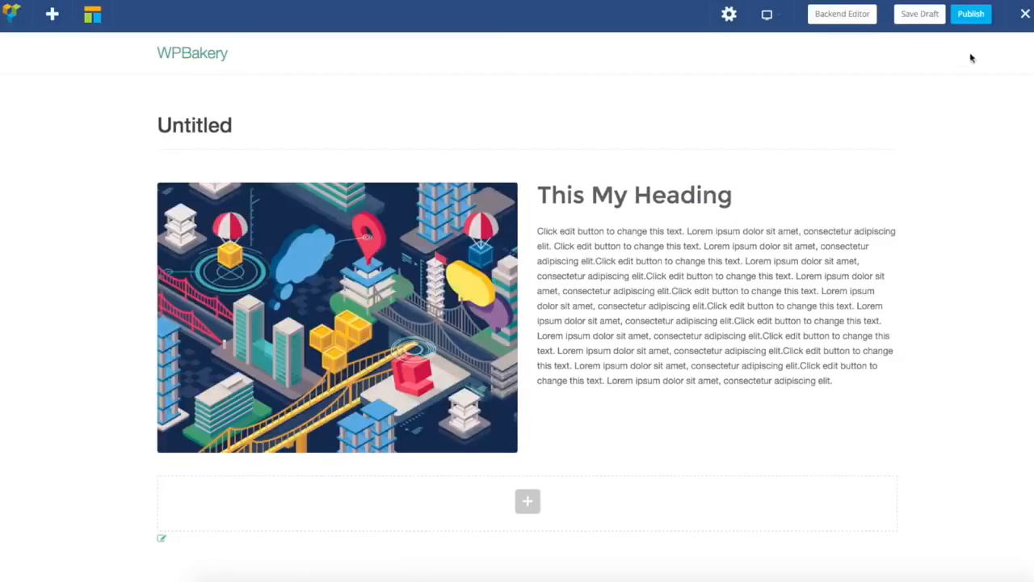
Publish the page and exit the frontend editor
left_click(972, 15)
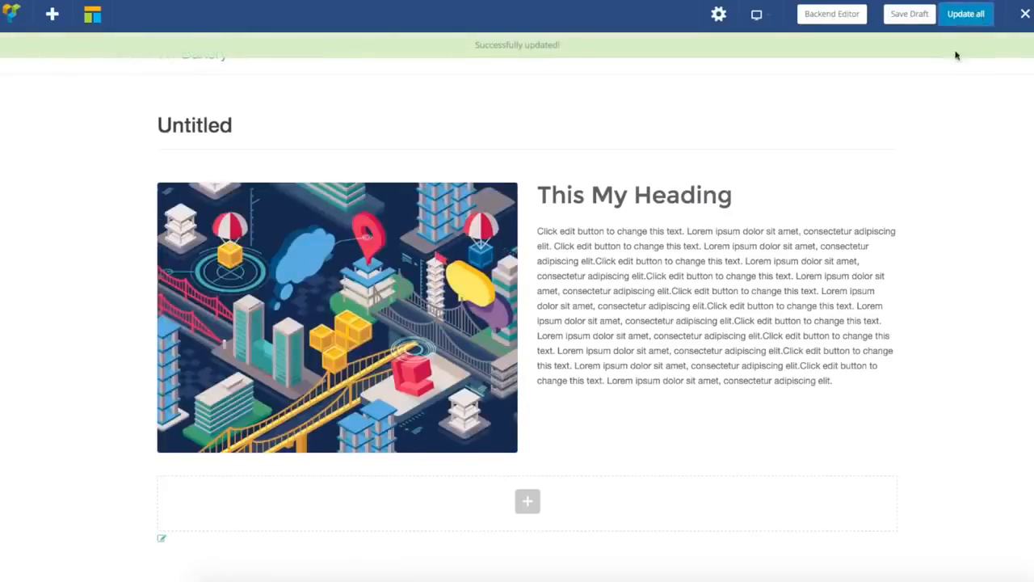
left_click(1024, 15)
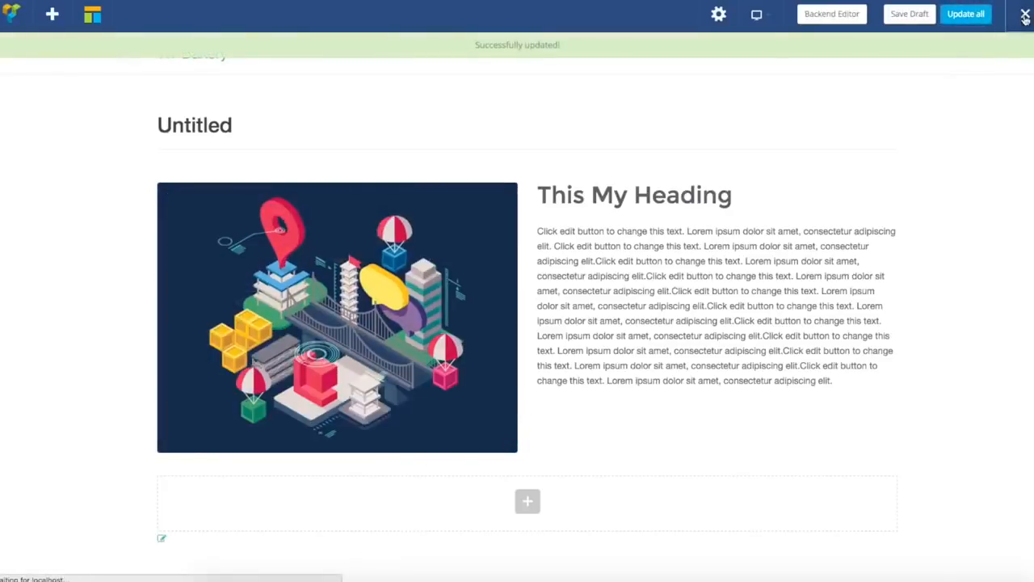